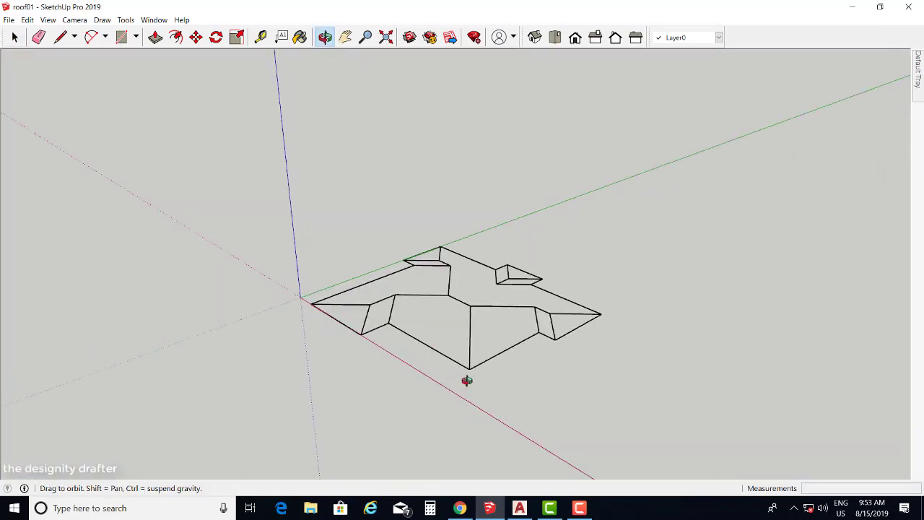
Examine the roof plan linework from several angles, including edge-on and from above.
key("space")
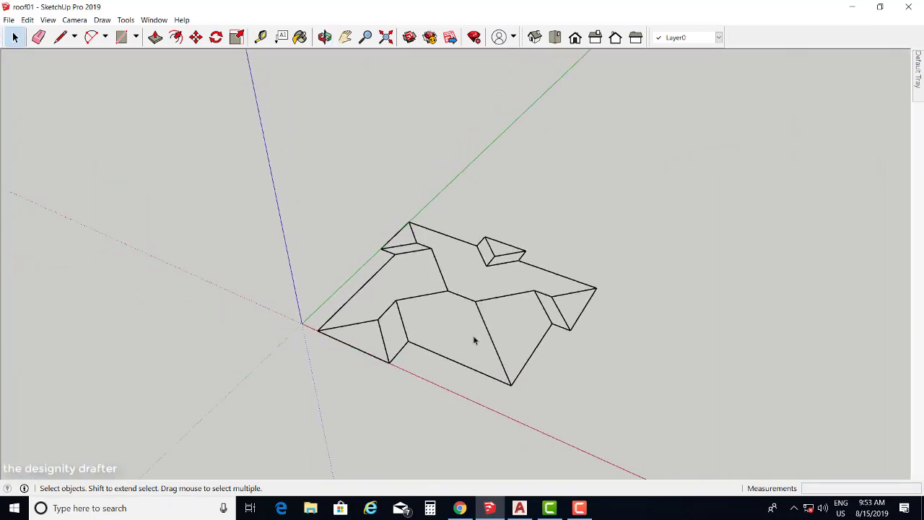
middle_click_drag(472, 340, 457, 354)
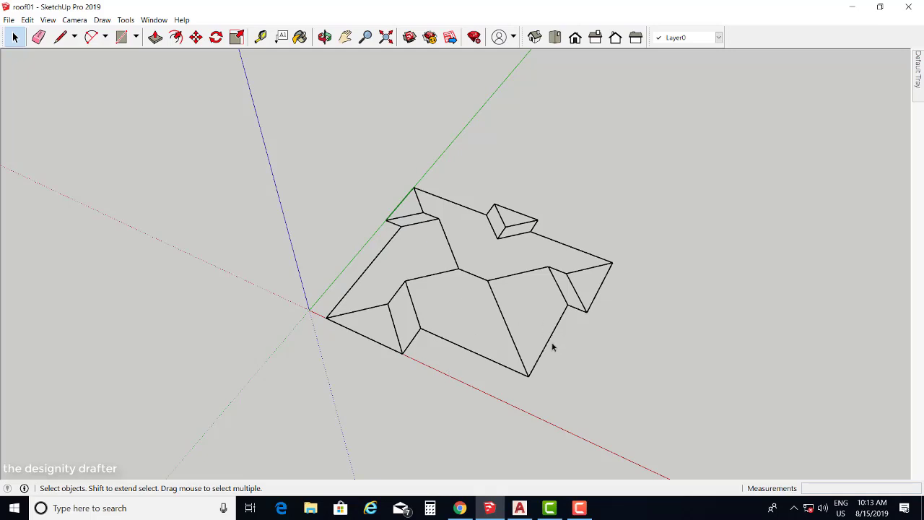
middle_click_drag(552, 347, 540, 337)
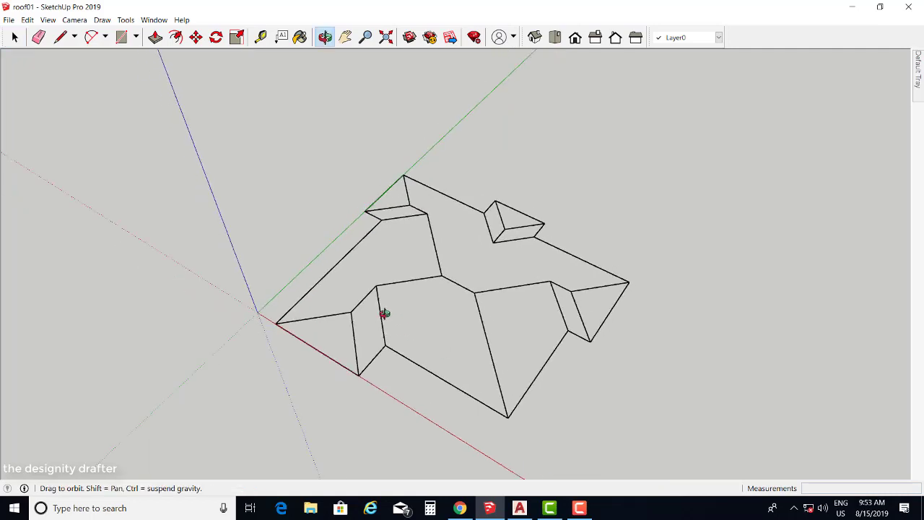
middle_click_drag(383, 313, 490, 308)
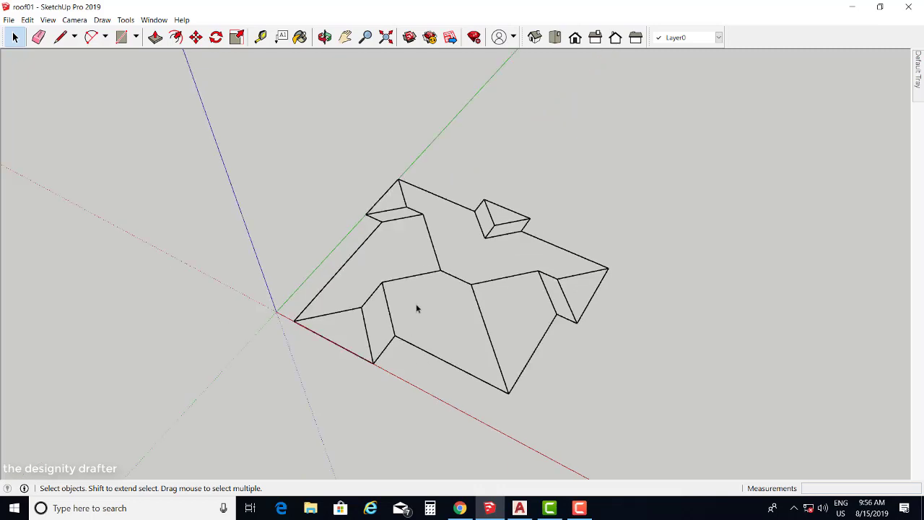
middle_click_drag(418, 310, 419, 361)
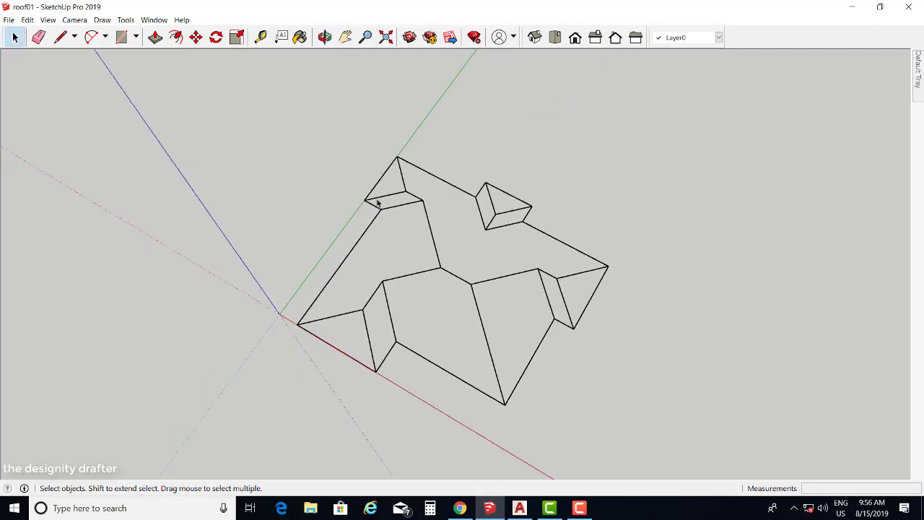
middle_click_drag(377, 202, 372, 204)
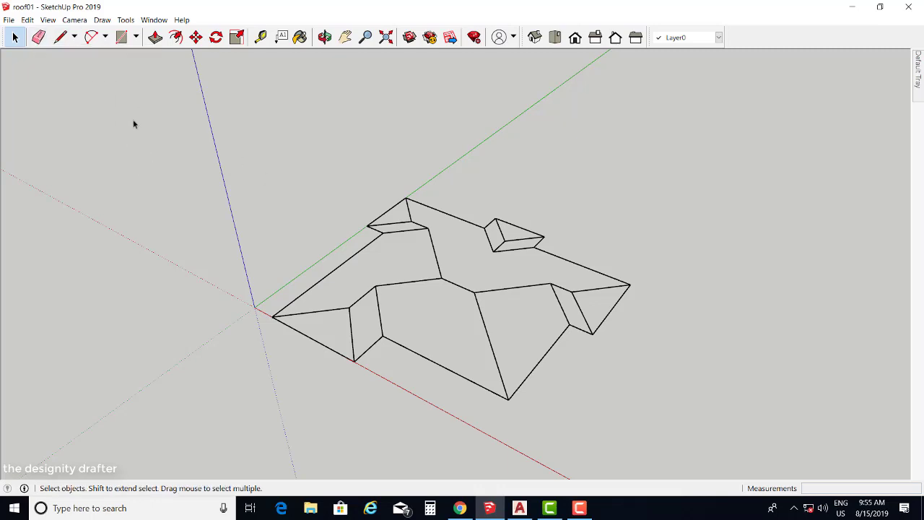
left_click(61, 38)
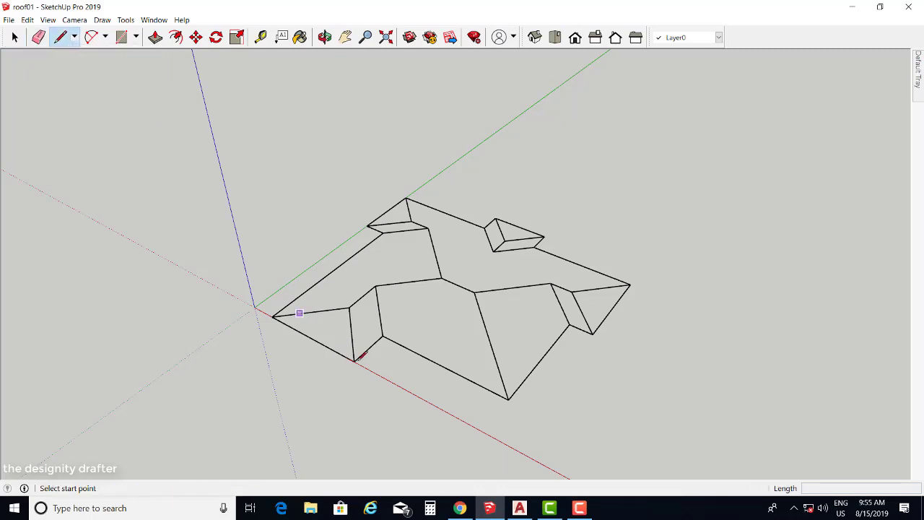
left_click(14, 38)
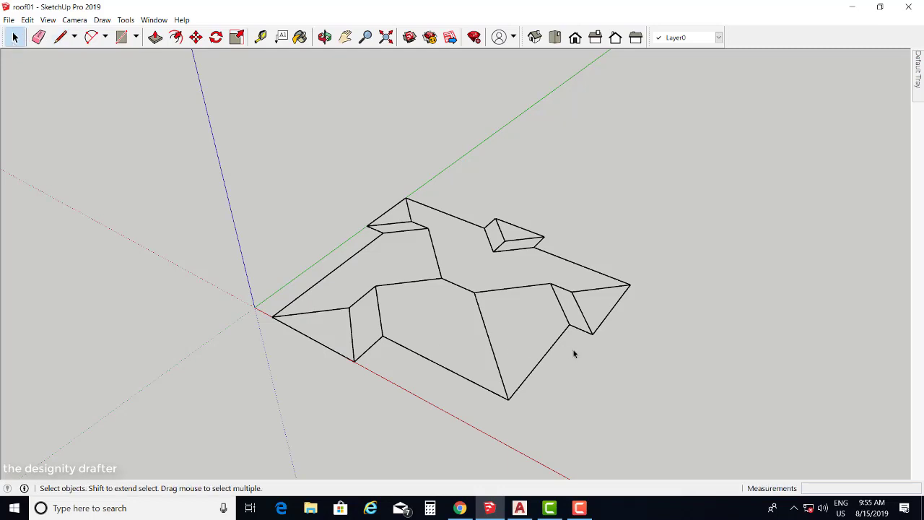
middle_click_drag(484, 386, 437, 359)
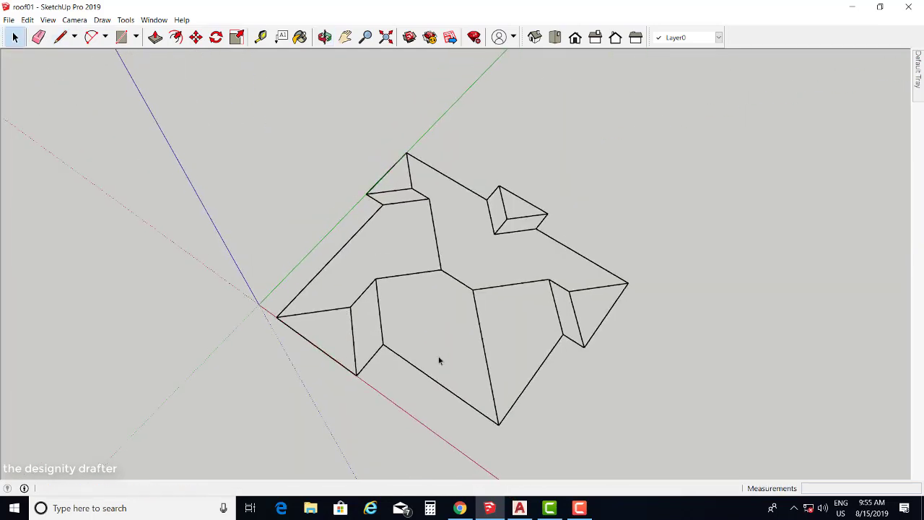
middle_click_drag(466, 396, 390, 271)
mouse_move(416, 332)
middle_mouse_down()
mouse_move(513, 351)
mouse_move(426, 328)
middle_mouse_up()
middle_click_drag(397, 249, 352, 184)
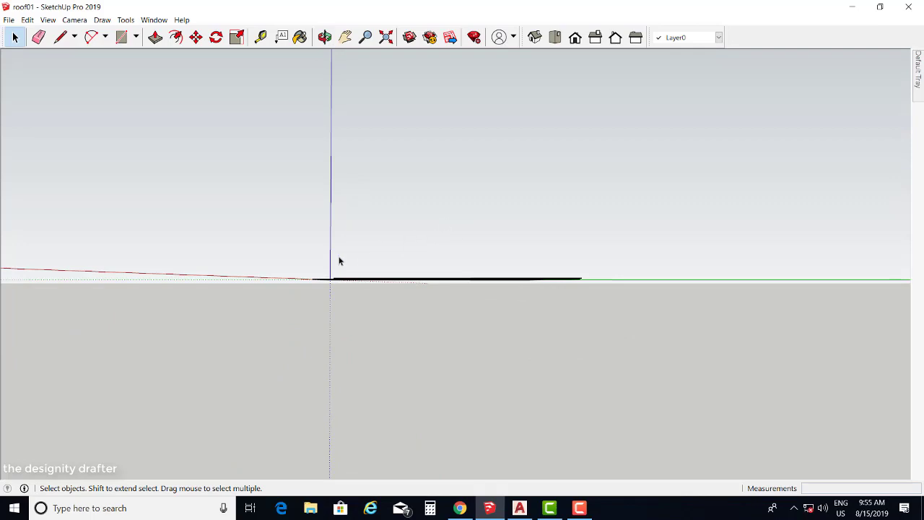
middle_click_drag(407, 229, 468, 283)
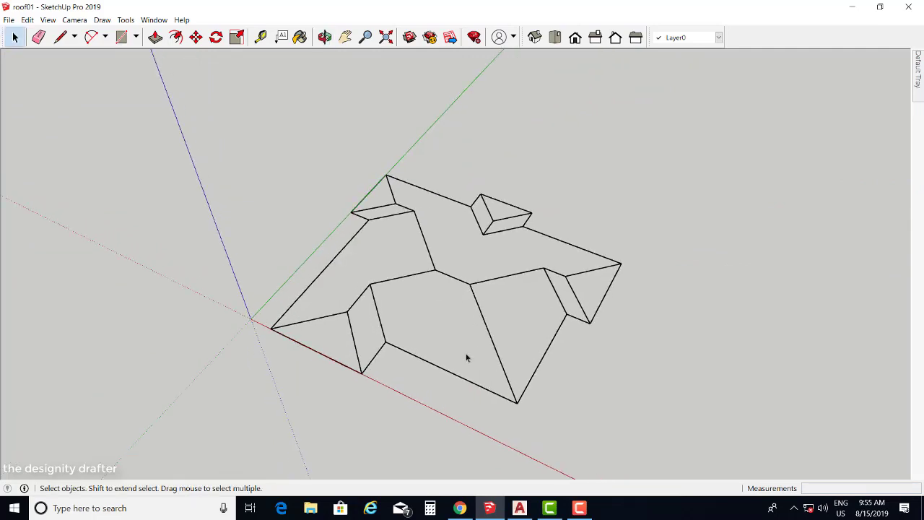
middle_click_drag(447, 372, 476, 309)
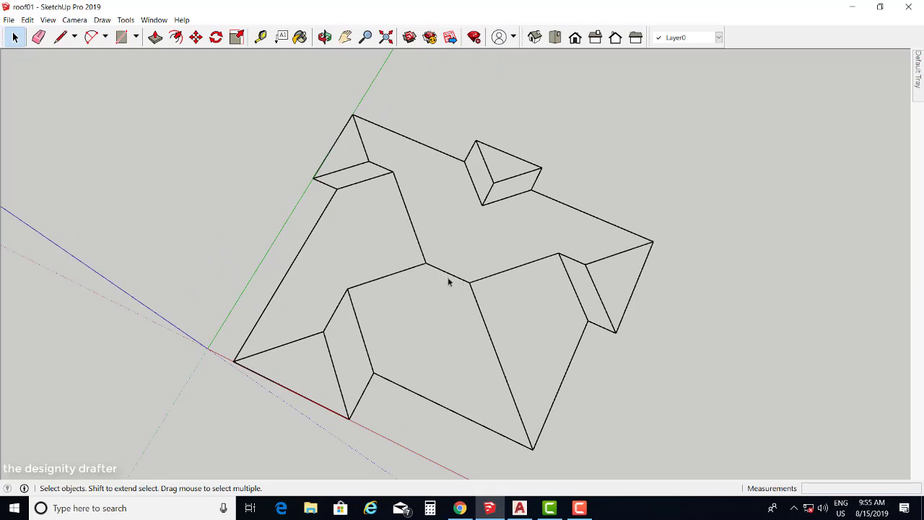
middle_click_drag(485, 296, 397, 388)
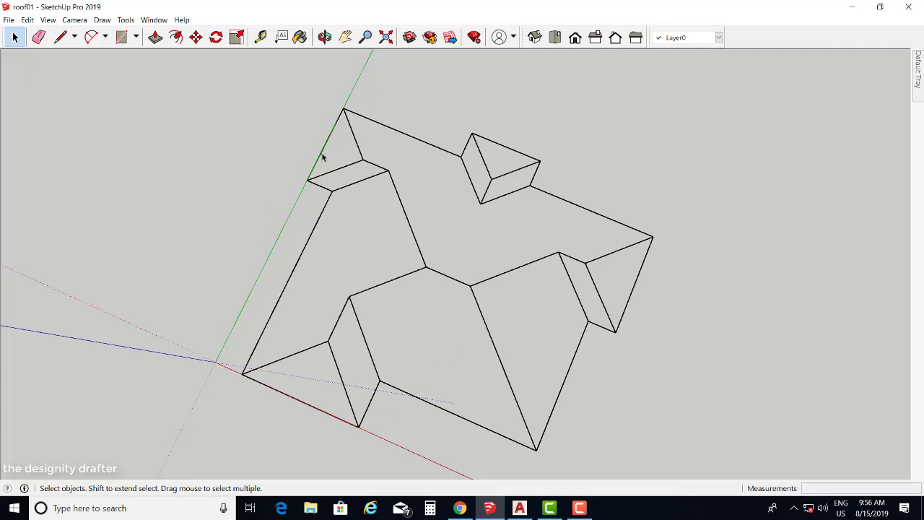
middle_click_drag(473, 283, 342, 187)
middle_click_drag(462, 349, 668, 341)
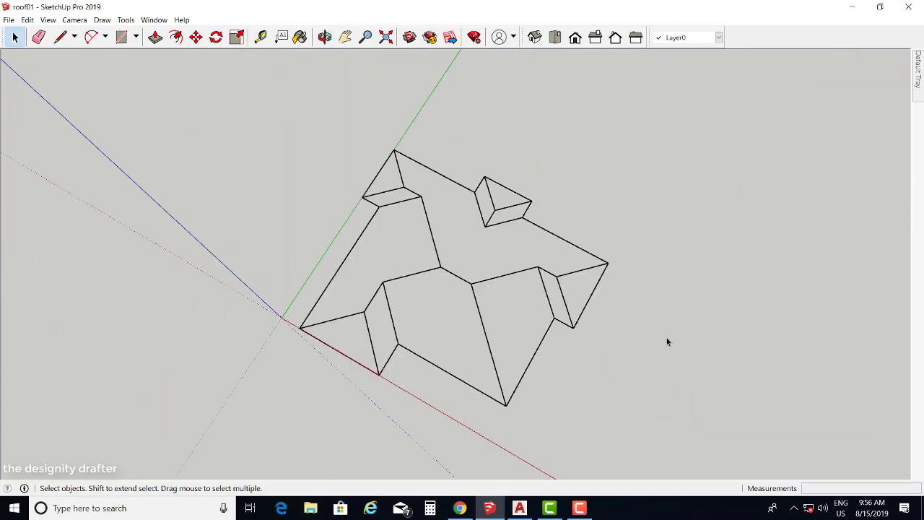
middle_click_drag(556, 356, 527, 332)
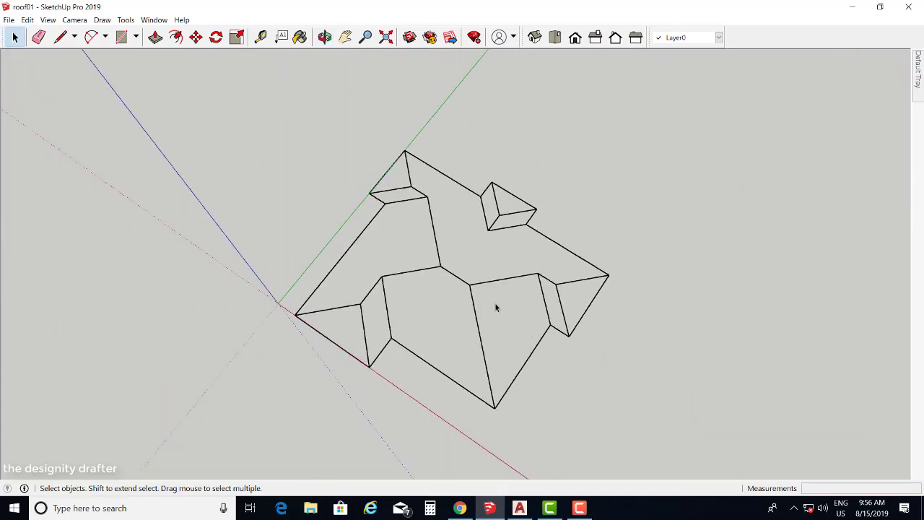
middle_click_drag(462, 305, 458, 282)
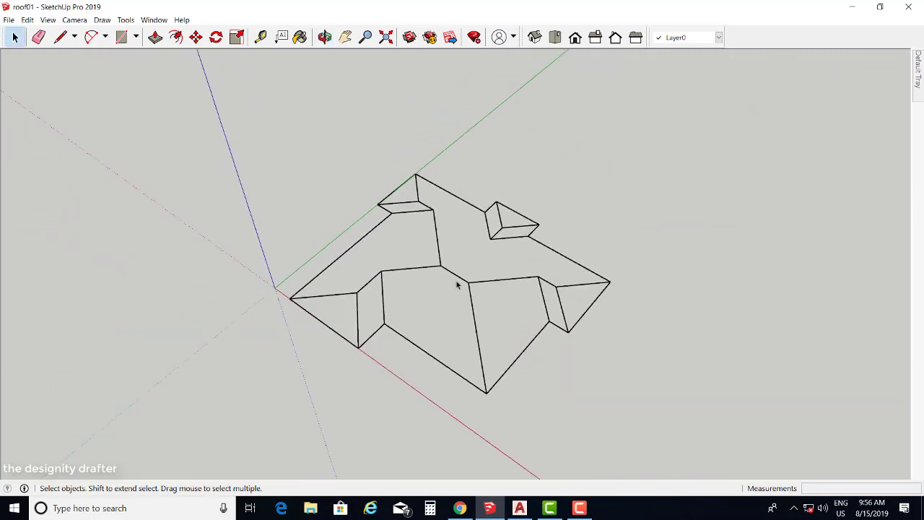
scroll(450, 293, "up", 2)
scroll(450, 292, "up", 1)
scroll(567, 361, "down", 2)
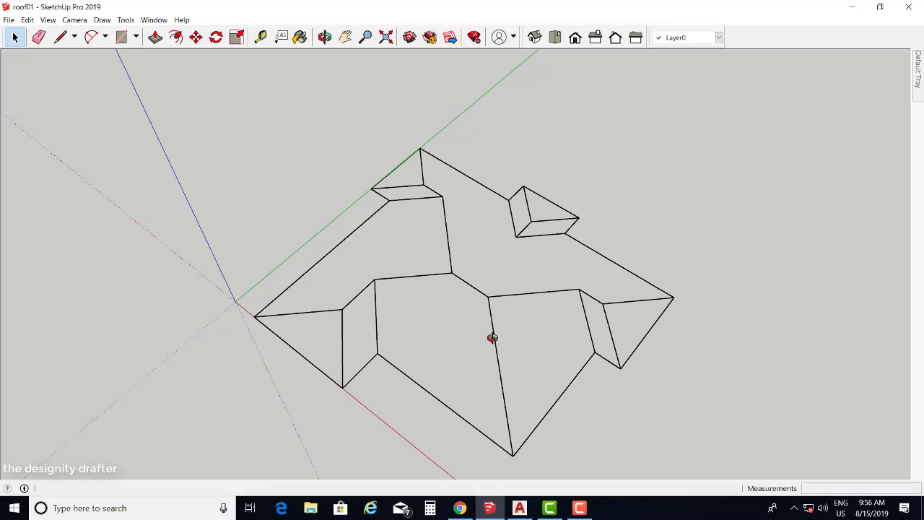
key("F3")
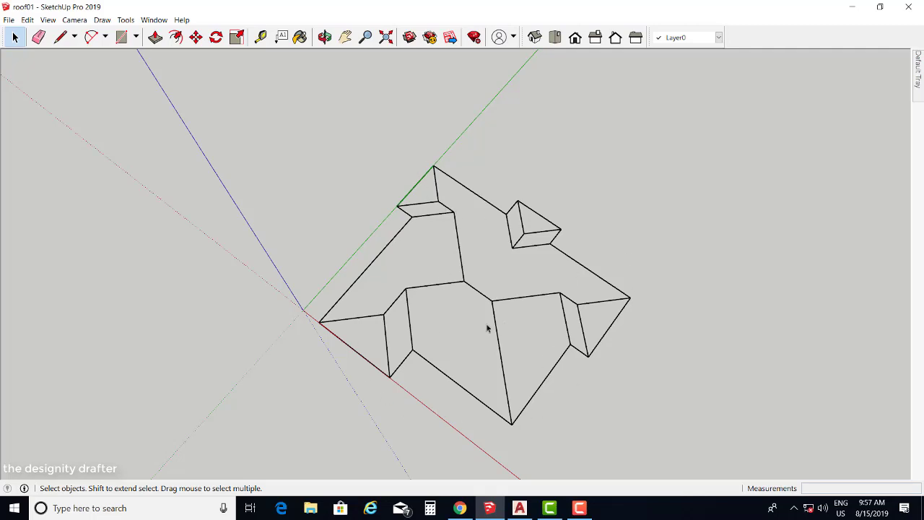
middle_click_drag(491, 393, 653, 360)
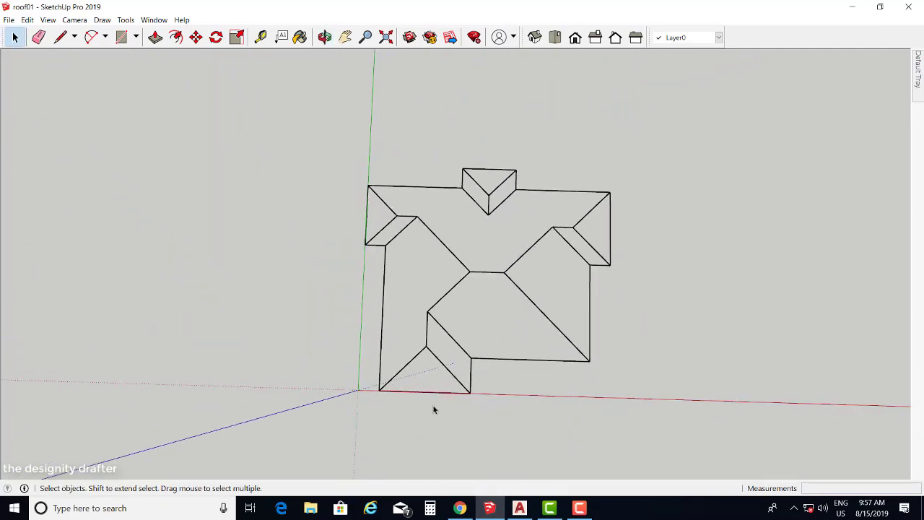
mouse_move(488, 371)
middle_mouse_down()
mouse_move(438, 320)
mouse_move(481, 380)
middle_mouse_up()
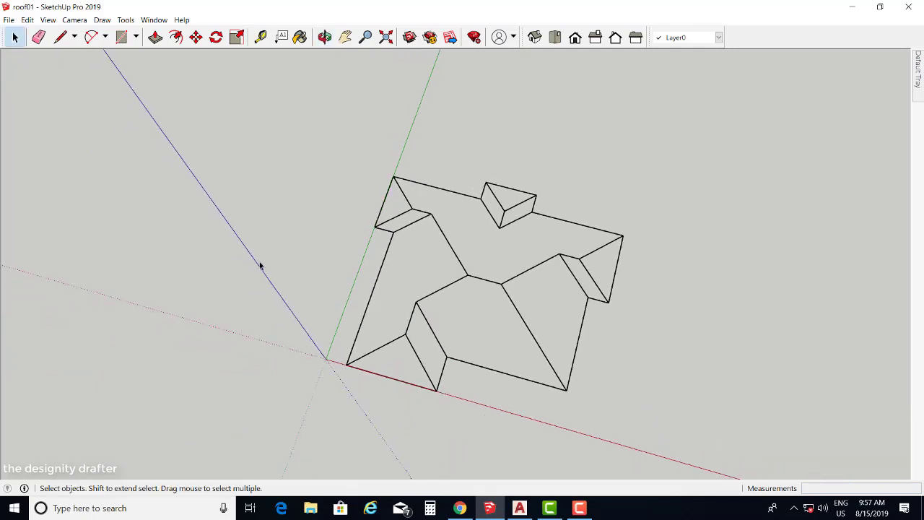
middle_click_drag(457, 240, 514, 269)
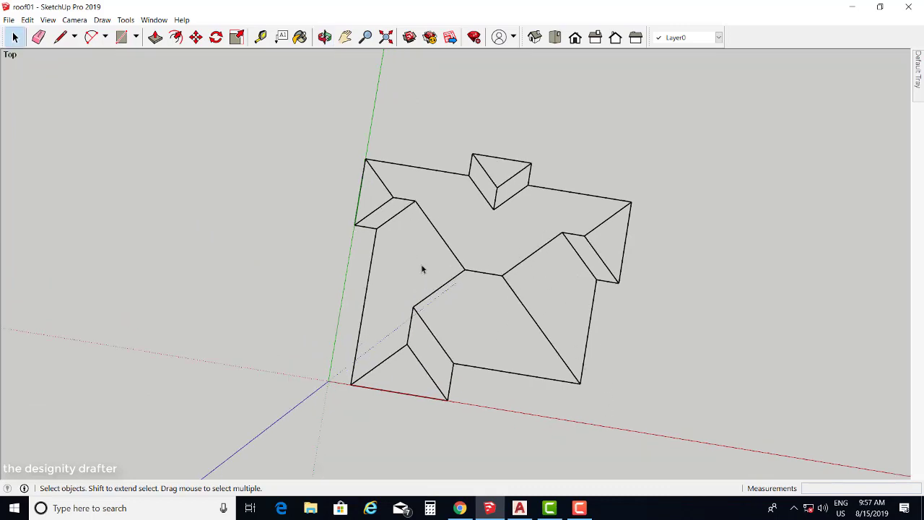
middle_click_drag(423, 269, 460, 299)
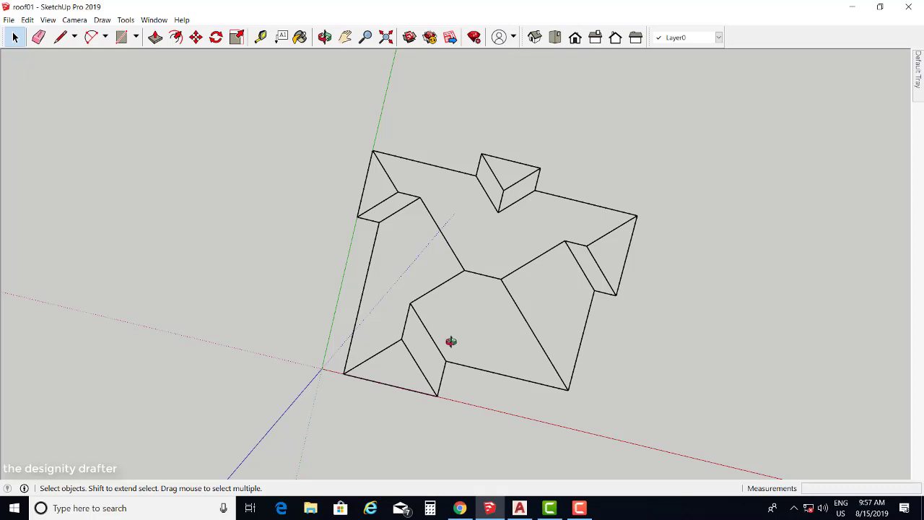
middle_click_drag(450, 342, 469, 375)
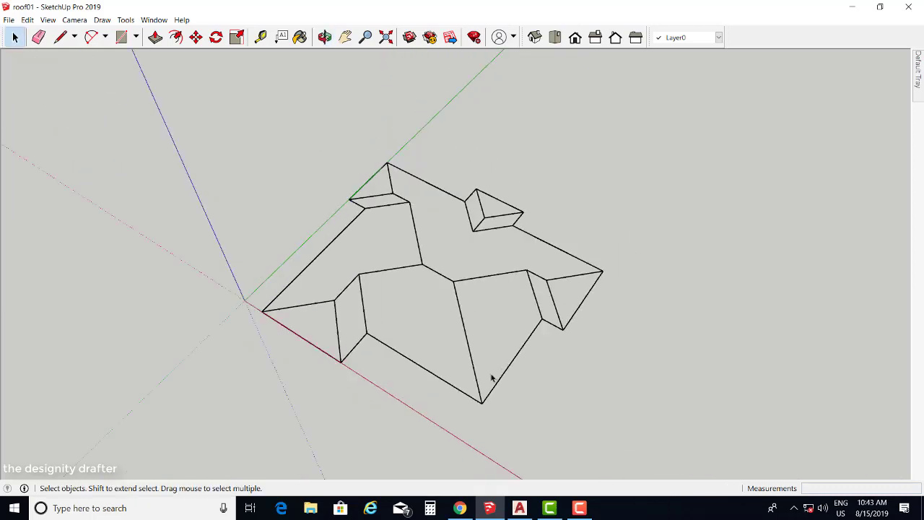
middle_click_drag(419, 317, 449, 346)
scroll(415, 372, "down", 3)
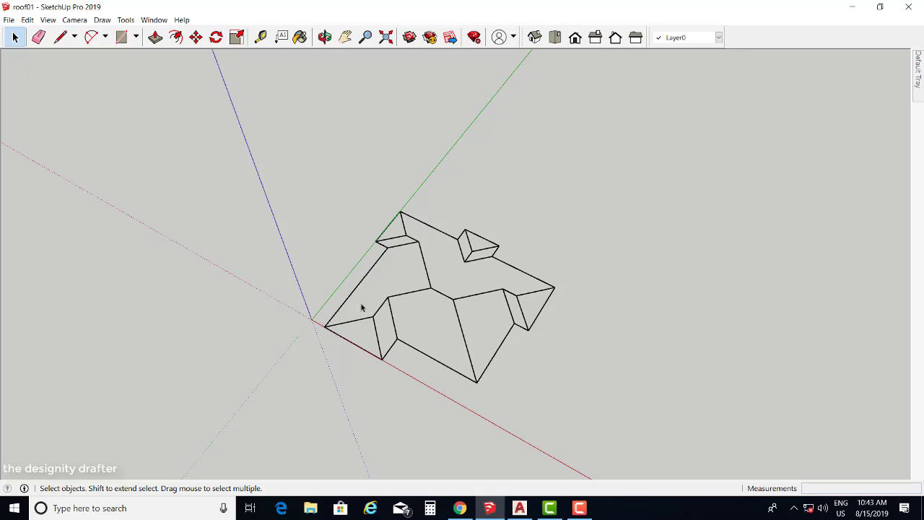
Select all of the existing roof linework and delete it from the model.
middle_click_drag(527, 320, 509, 307)
left_click_drag(288, 189, 604, 433)
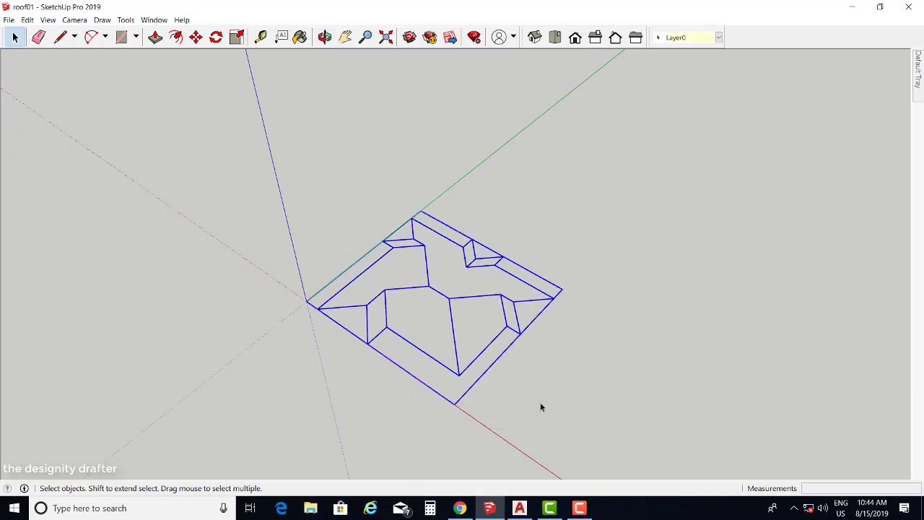
key("Delete")
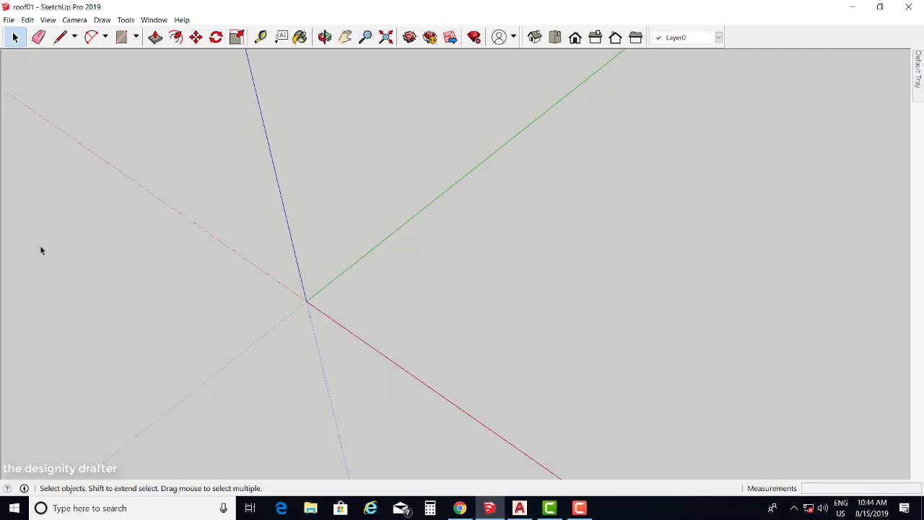
Switch to AutoCAD and examine the roof plan in roof.dwg.
left_click(519, 508)
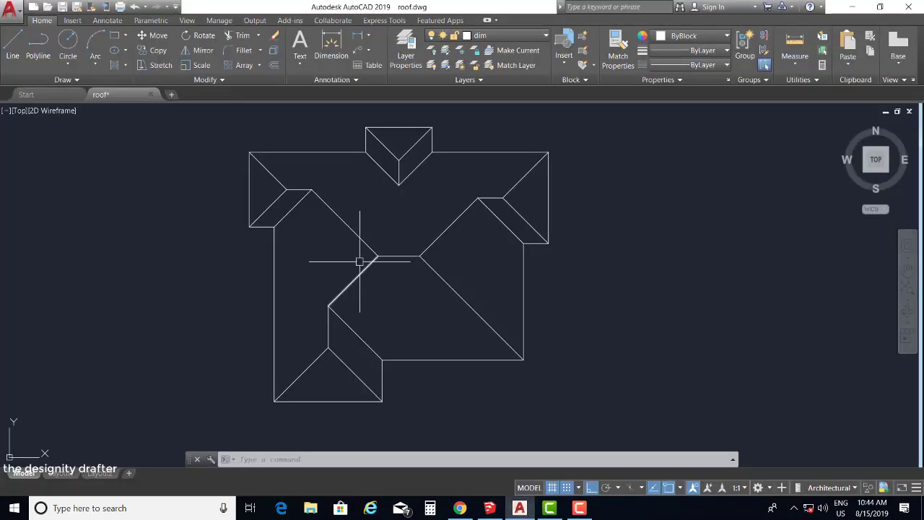
middle_click_drag(342, 238, 345, 236)
scroll(381, 265, "down", 2)
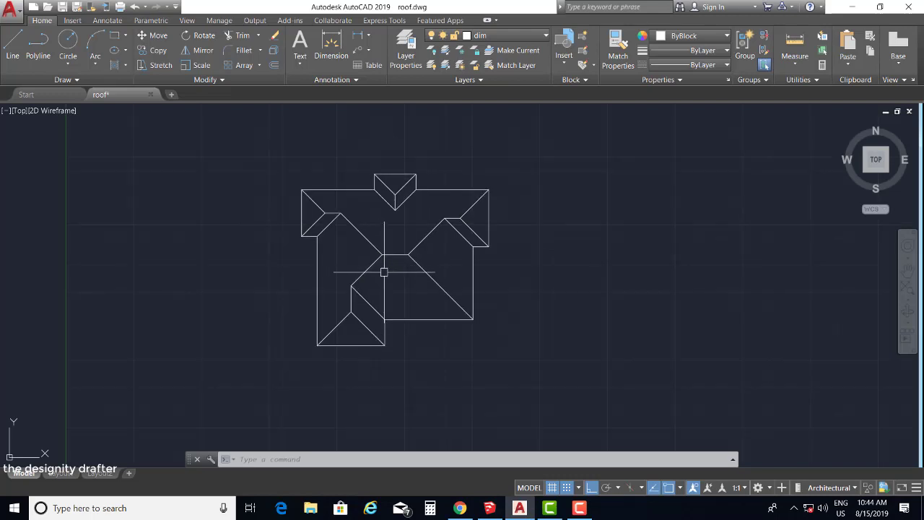
scroll(387, 299, "up", 2)
middle_click_drag(387, 299, 389, 292)
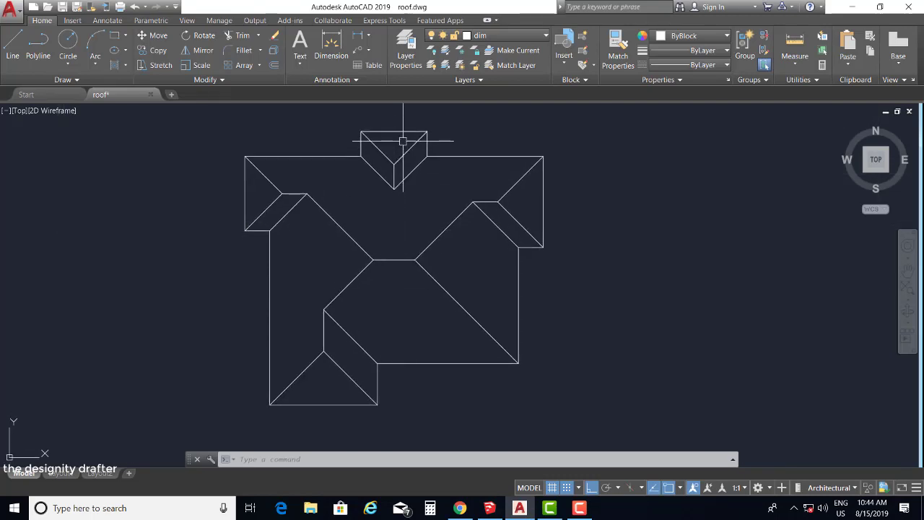
Switch to SketchUp and import the AutoCAD file roof into the empty model, using the AutoCAD Files (*.dwg, *.dxf) type.
left_click(489, 508)
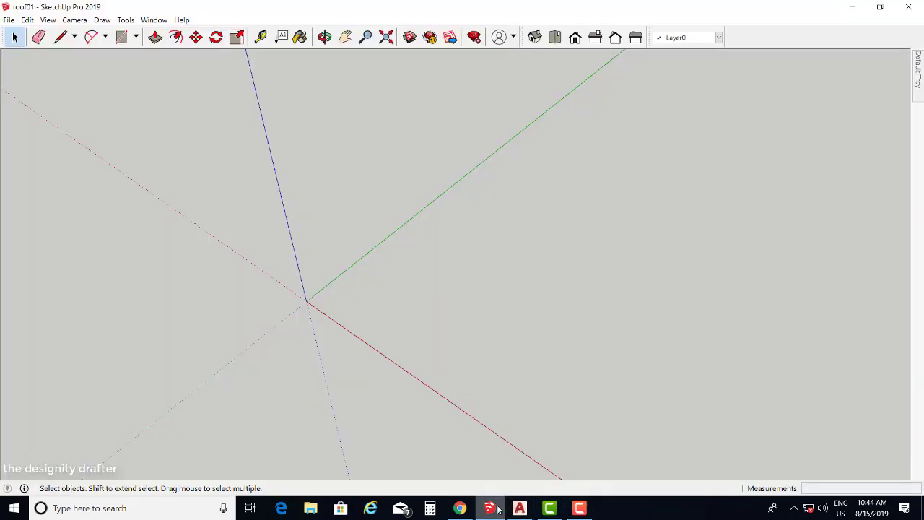
left_click(9, 20)
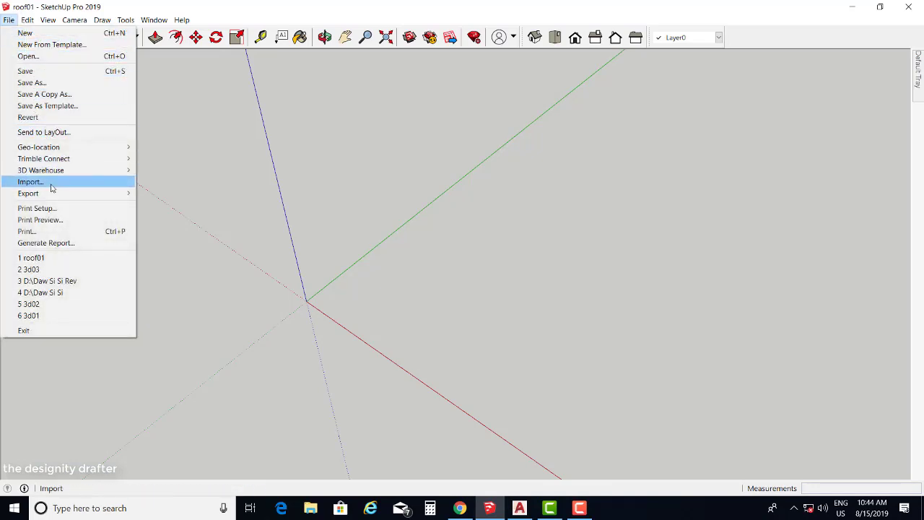
left_click(83, 182)
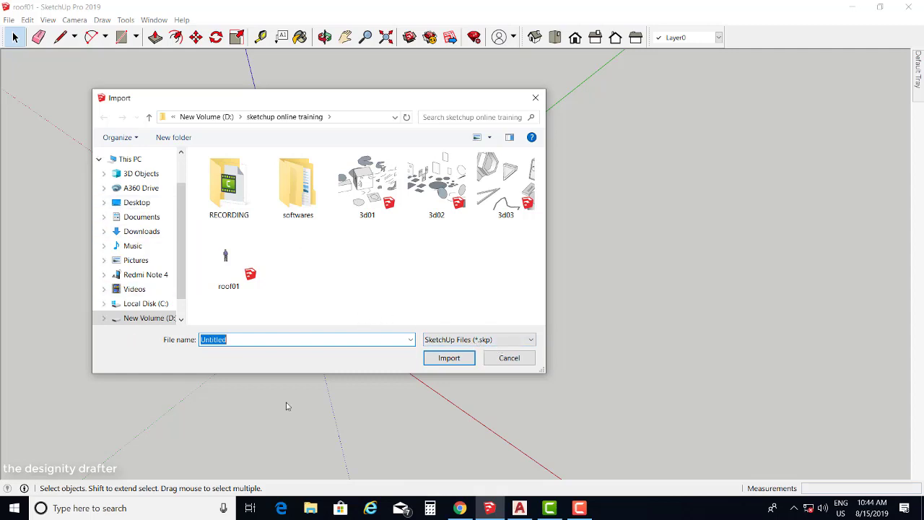
left_click(473, 338)
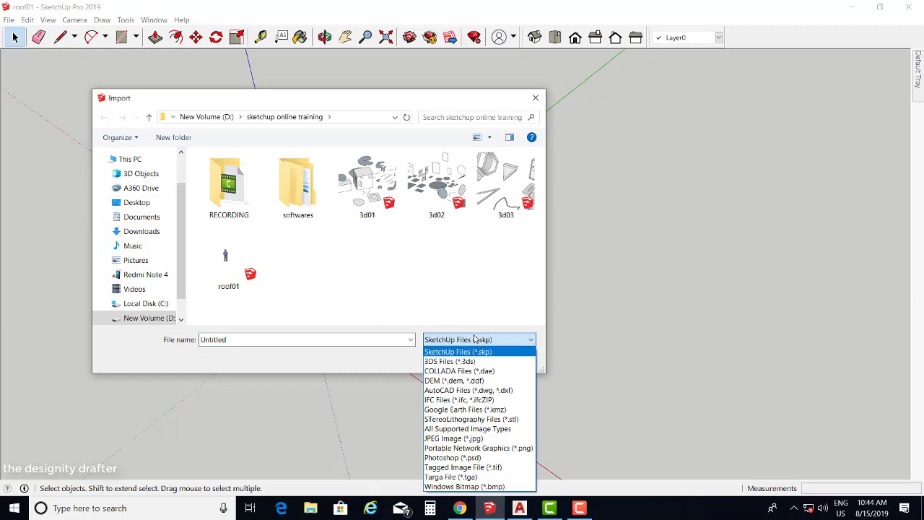
left_click(482, 390)
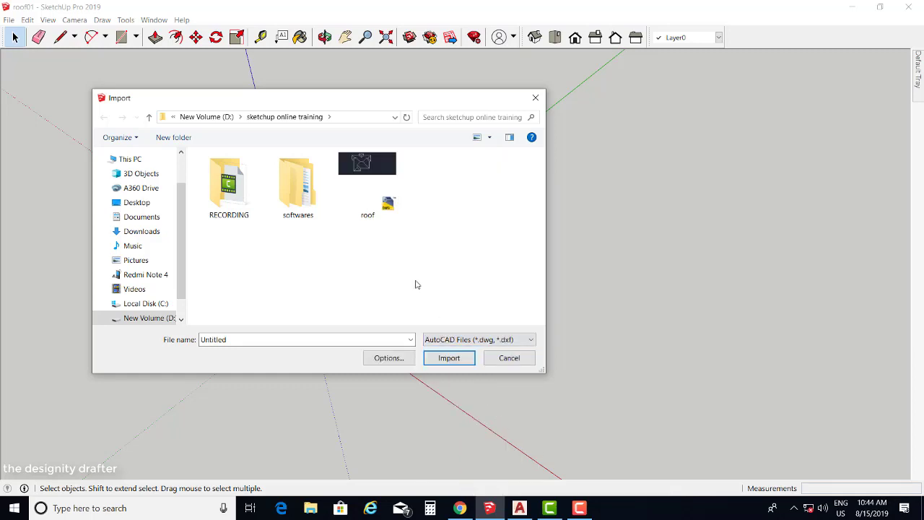
left_click(369, 168)
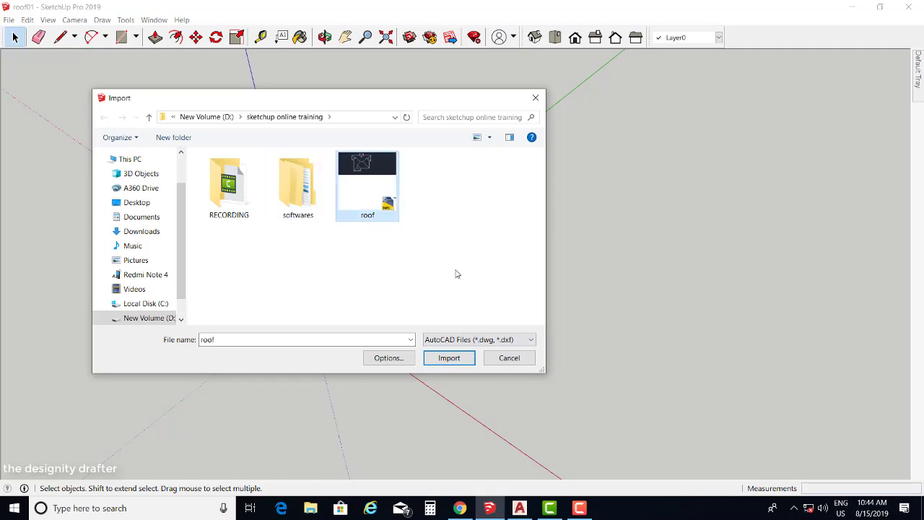
left_click(459, 361)
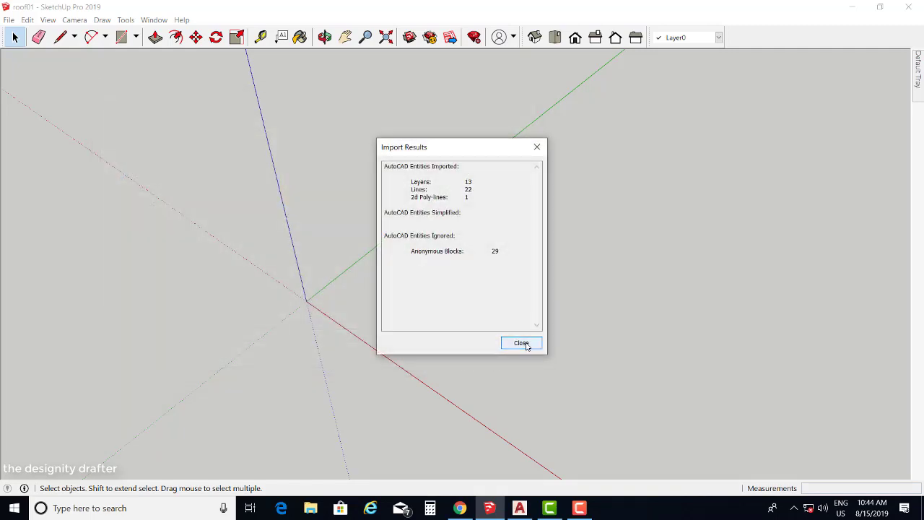
left_click(521, 343)
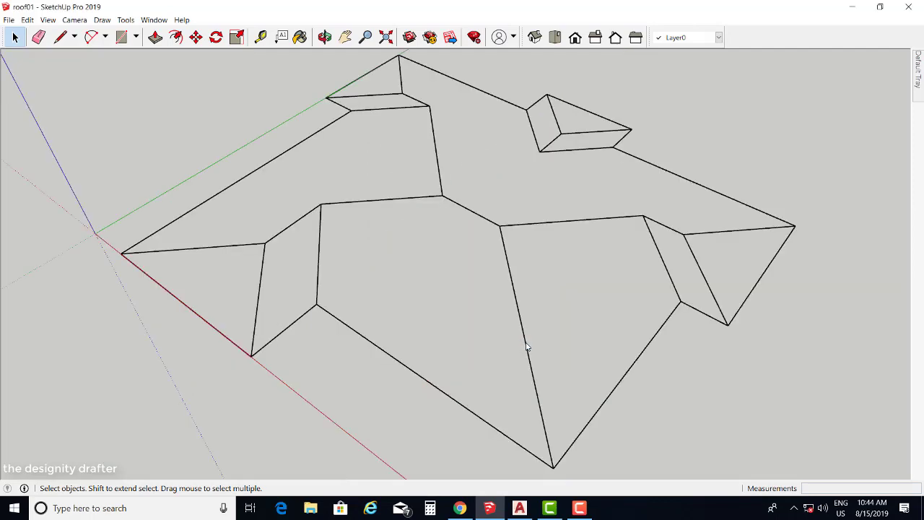
Inspect the imported roof plan edge-on and from above to check how it lies on the ground plane.
scroll(456, 318, "down", 3)
middle_click_drag(445, 313, 392, 380)
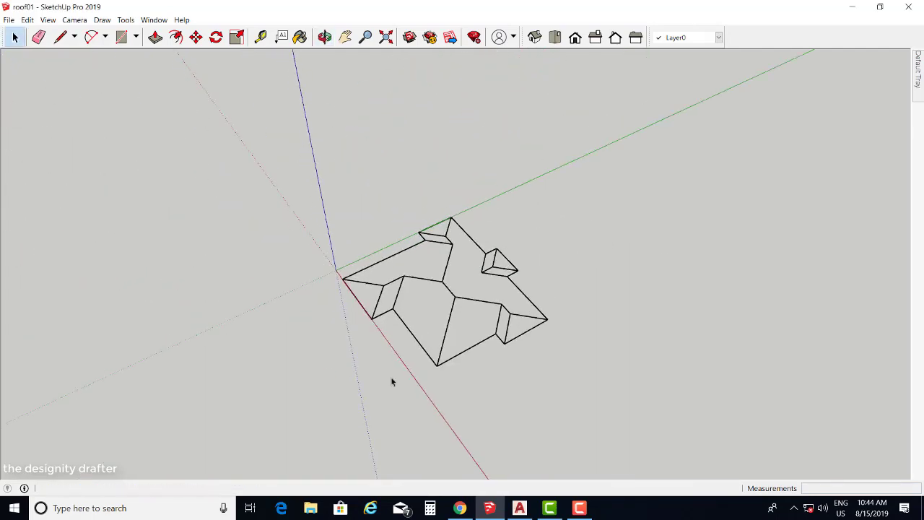
left_click(467, 351)
middle_click_drag(457, 369, 500, 101)
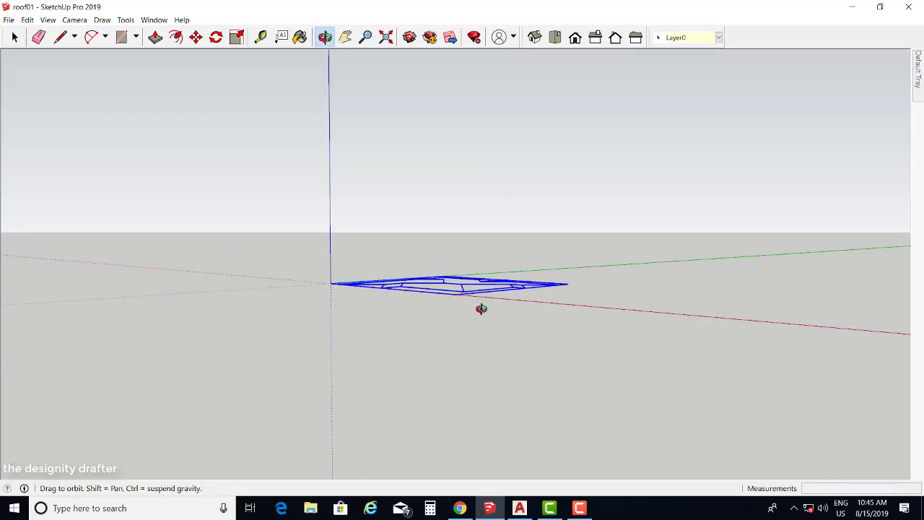
middle_click_drag(482, 309, 584, 413)
scroll(462, 293, "up", 2)
mouse_move(468, 303)
middle_mouse_down()
mouse_move(476, 342)
mouse_move(500, 313)
mouse_move(327, 287)
mouse_move(376, 253)
mouse_move(343, 246)
mouse_move(268, 155)
mouse_move(477, 390)
mouse_move(499, 318)
mouse_move(469, 293)
middle_mouse_up()
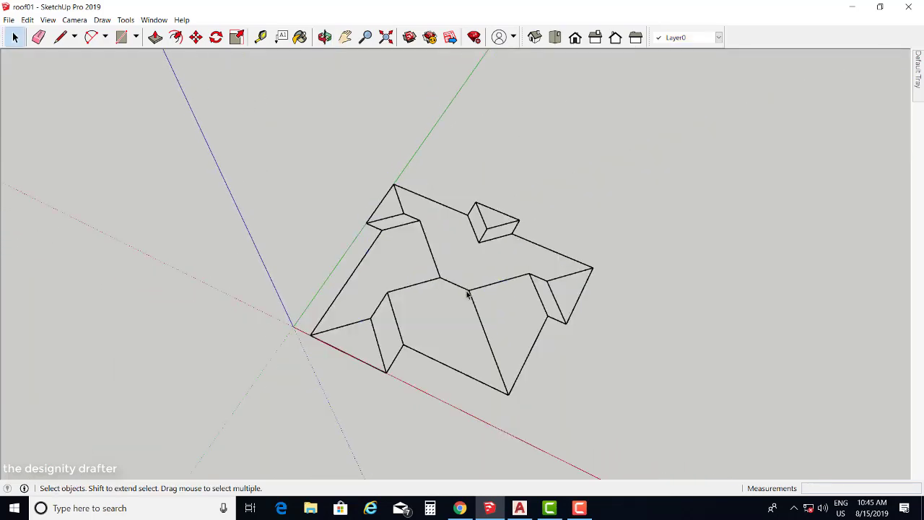
Check the imported roof plan's component options, such as Explode, and select it to inspect it as a single object.
right_click(468, 294)
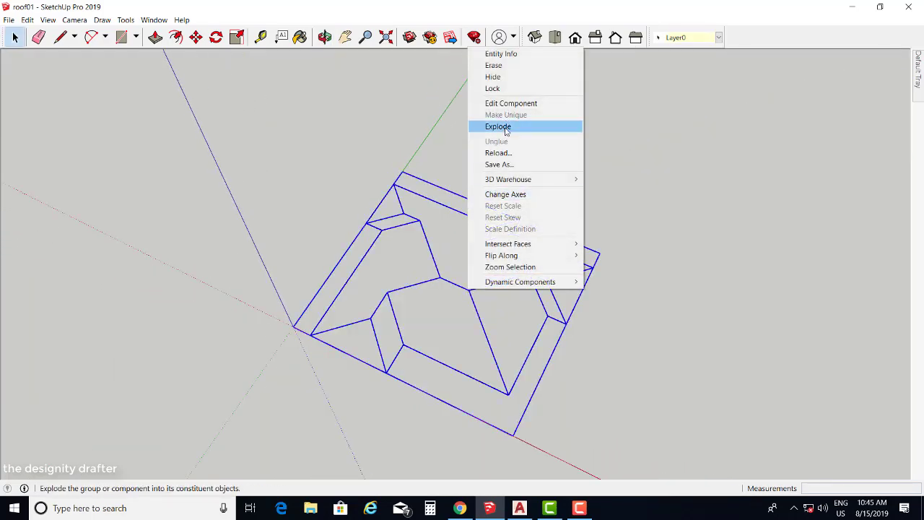
left_click(420, 370)
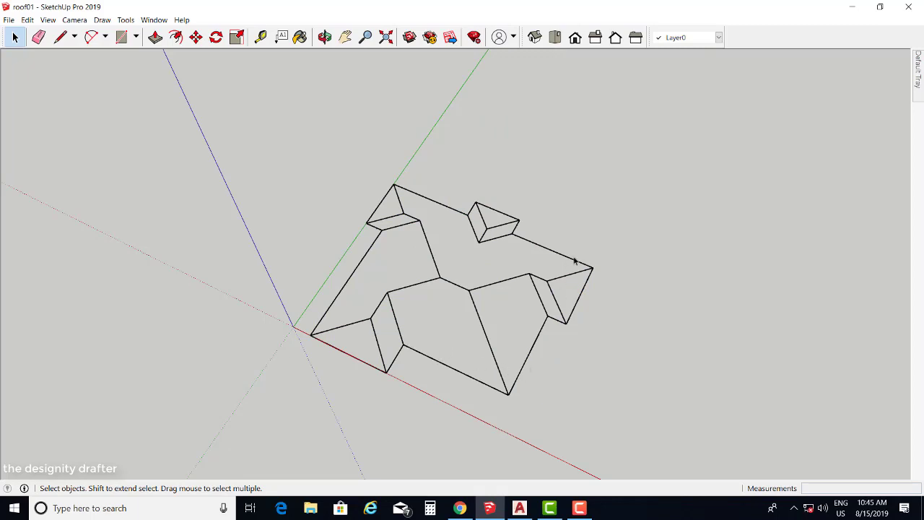
middle_click_drag(527, 292, 501, 288)
left_click(548, 334)
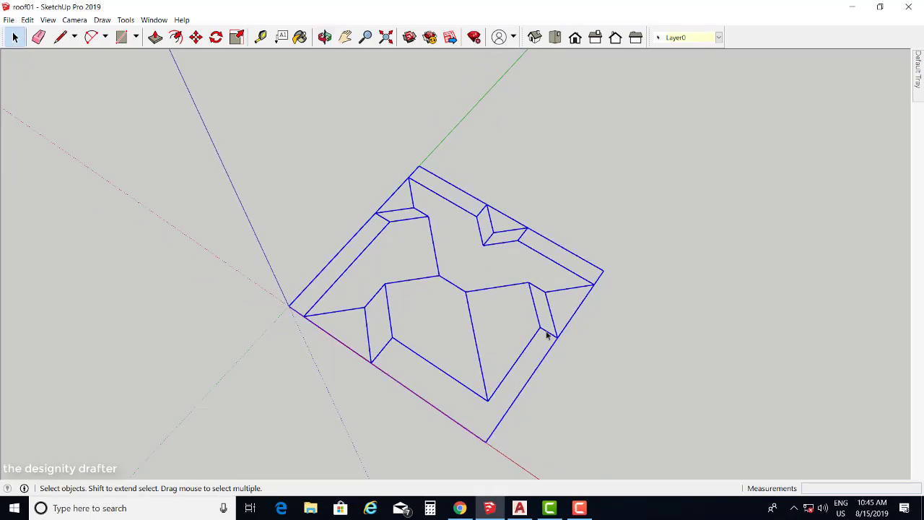
middle_click_drag(476, 227, 402, 331)
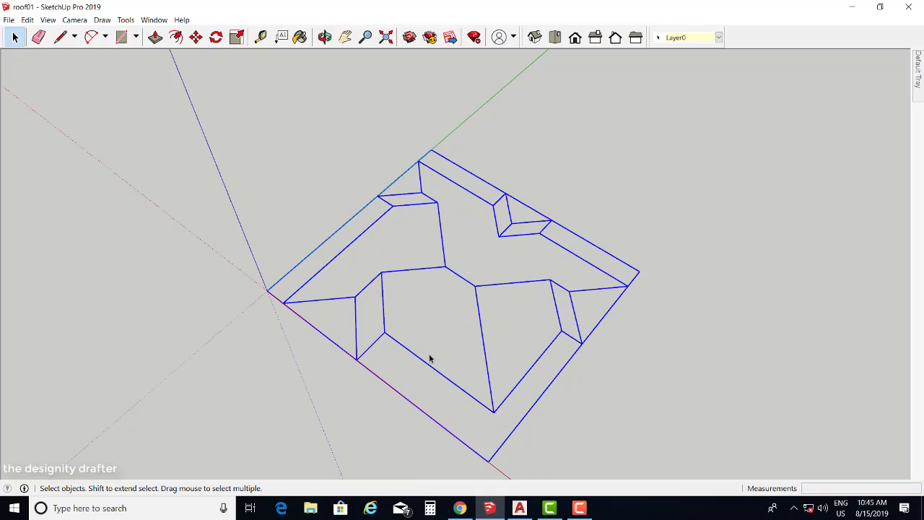
middle_click_drag(429, 358, 649, 383)
left_click(649, 384)
middle_click_drag(599, 403, 517, 337)
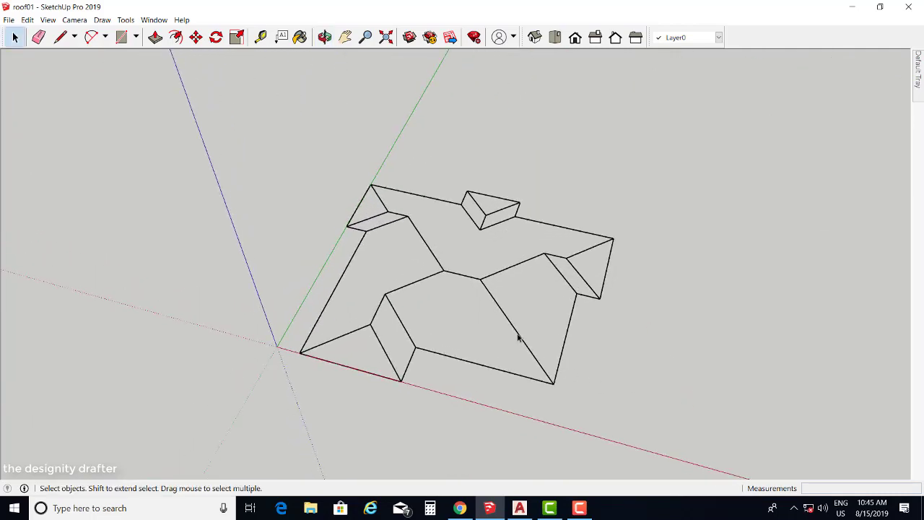
triple_click(549, 373)
middle_click_drag(365, 335, 443, 274)
left_click(489, 330)
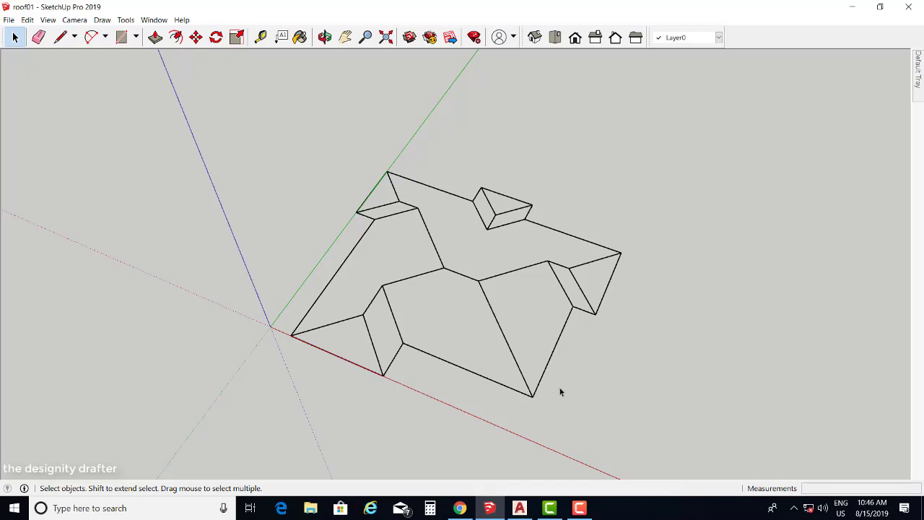
Draw a line from the main roof's front corner along its side eave, extended across the side wing to the rear eave.
left_click(60, 37)
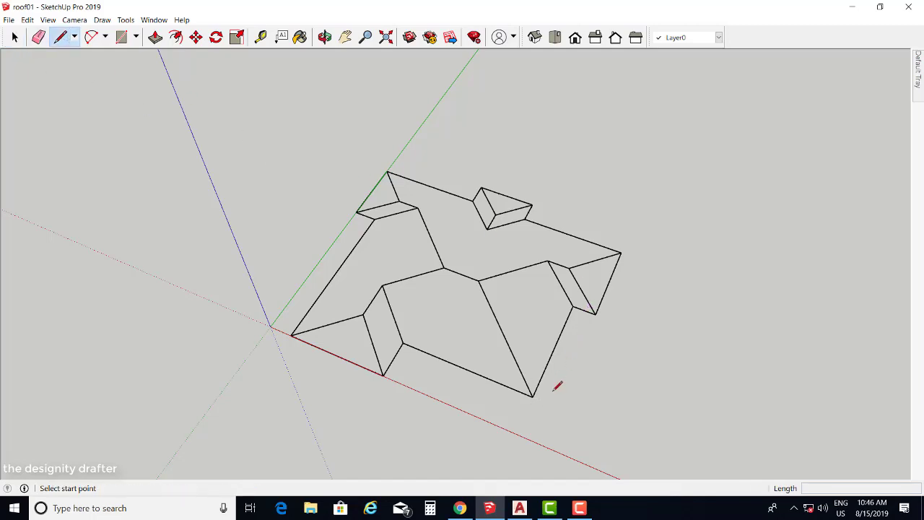
left_click(532, 397)
left_click(599, 245)
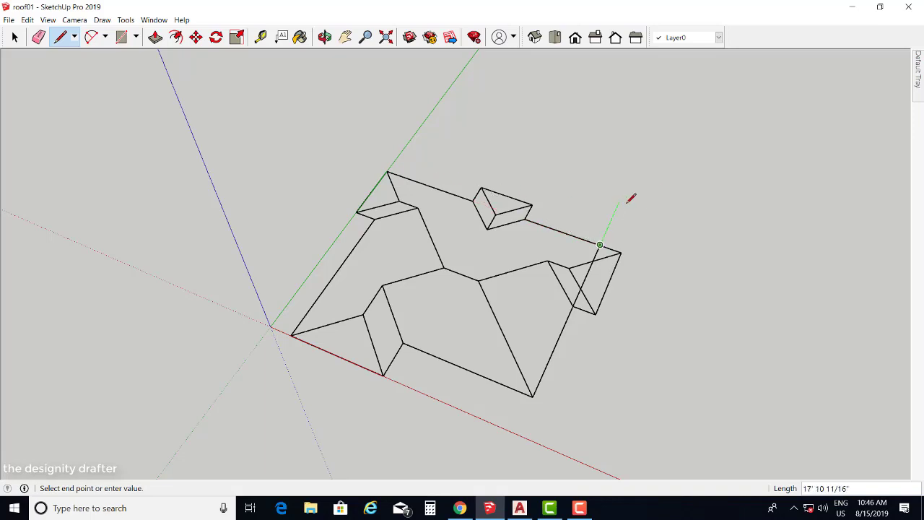
key("Escape")
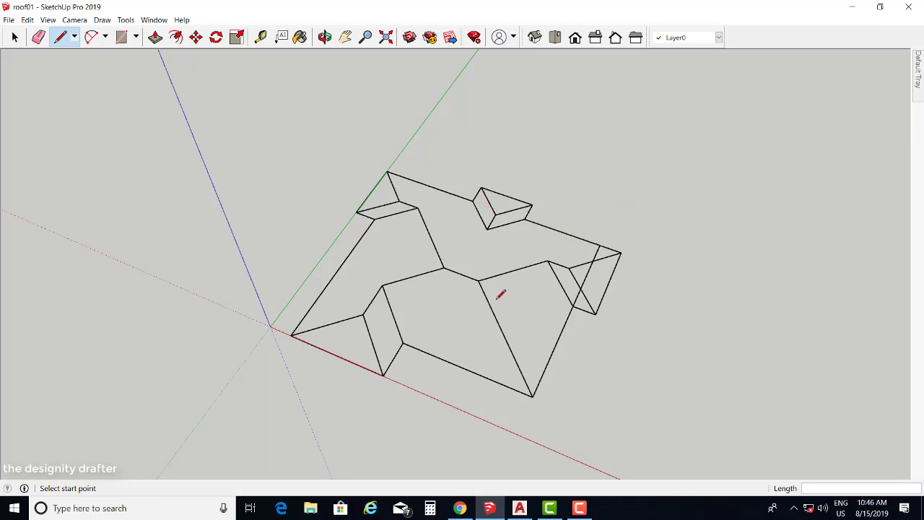
Draw the remaining three edges of the main roof's base rectangle, closing it into a face with a 60' rear edge.
left_click(532, 396)
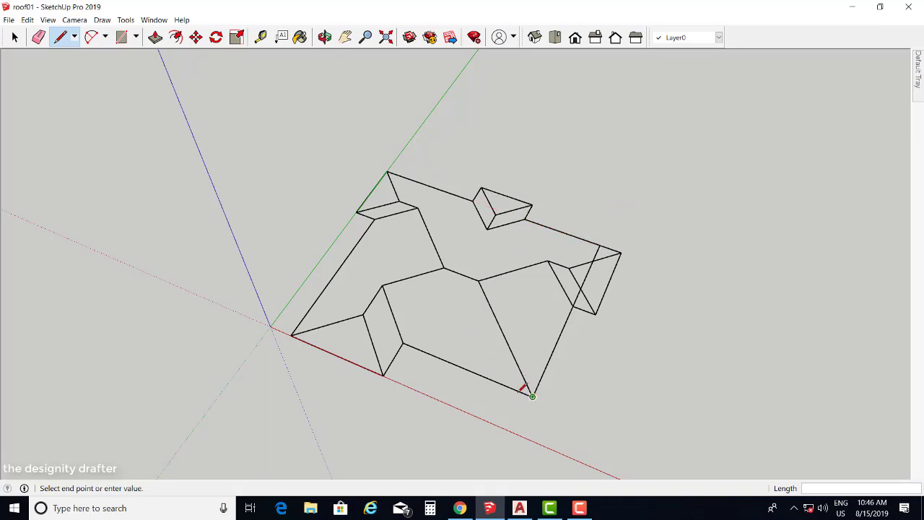
key("Escape")
left_click(313, 304)
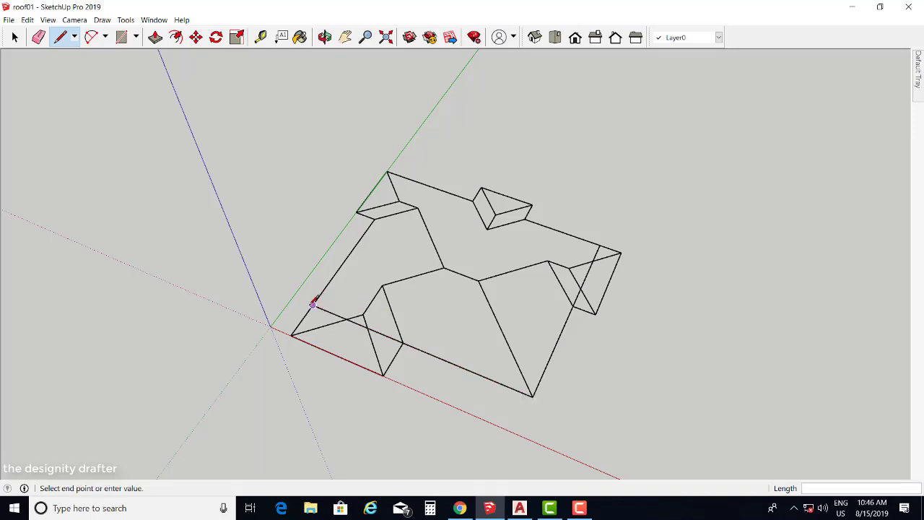
key("Escape")
left_click(405, 177)
left_click(599, 246)
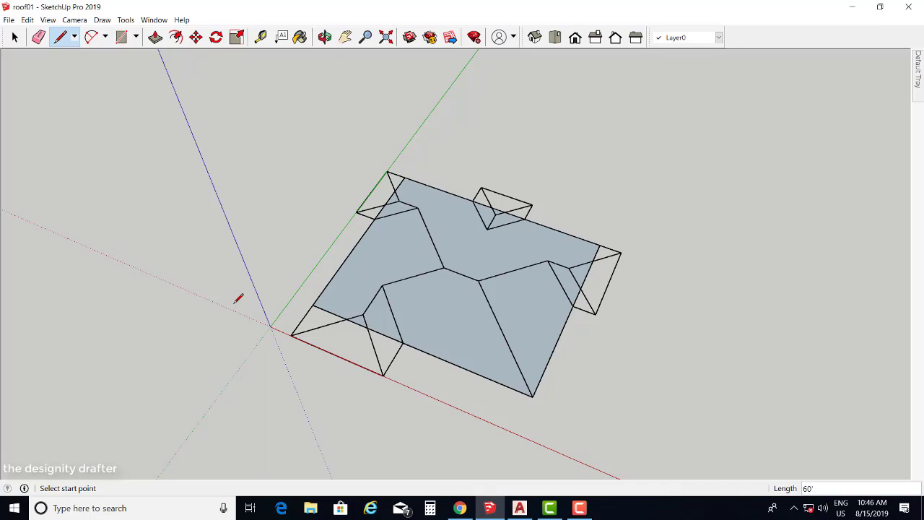
left_click(14, 36)
middle_click_drag(410, 282, 367, 221)
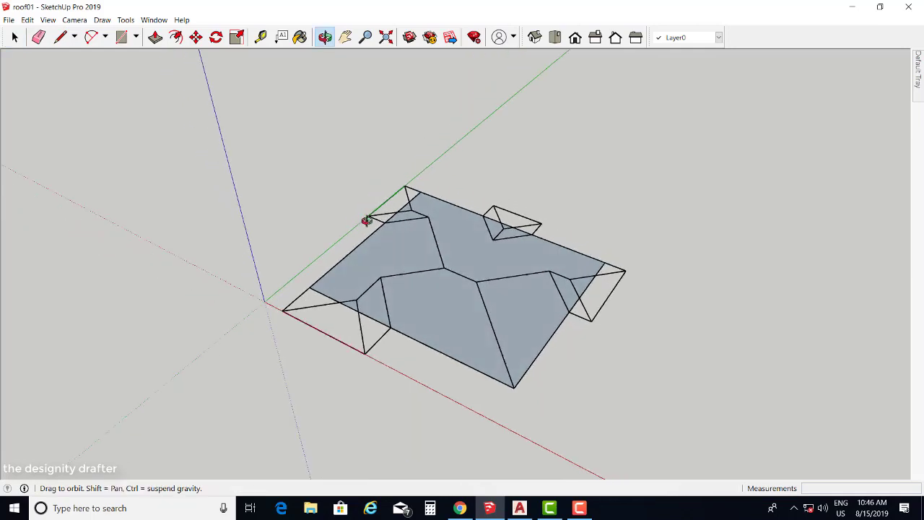
scroll(433, 289, "up", 5)
mouse_move(458, 264)
middle_mouse_down()
mouse_move(479, 295)
mouse_move(473, 290)
middle_mouse_up()
left_click(61, 37)
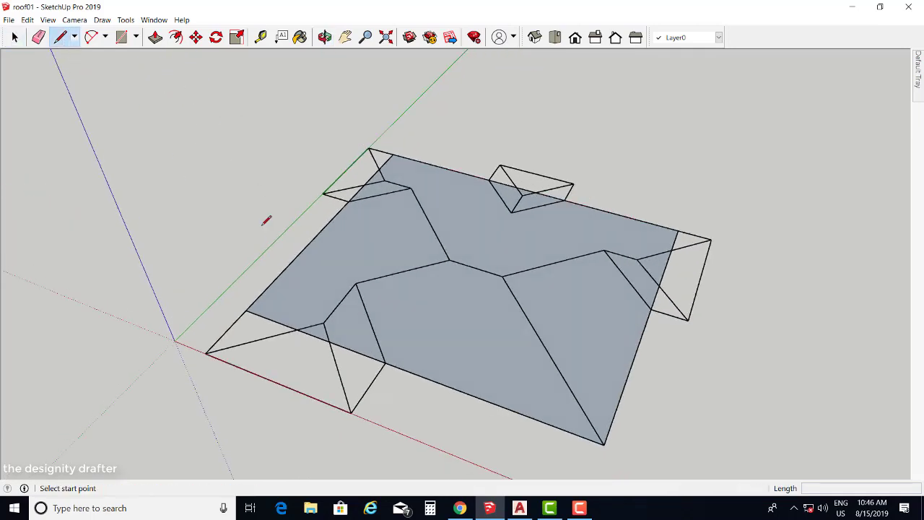
left_click(450, 259)
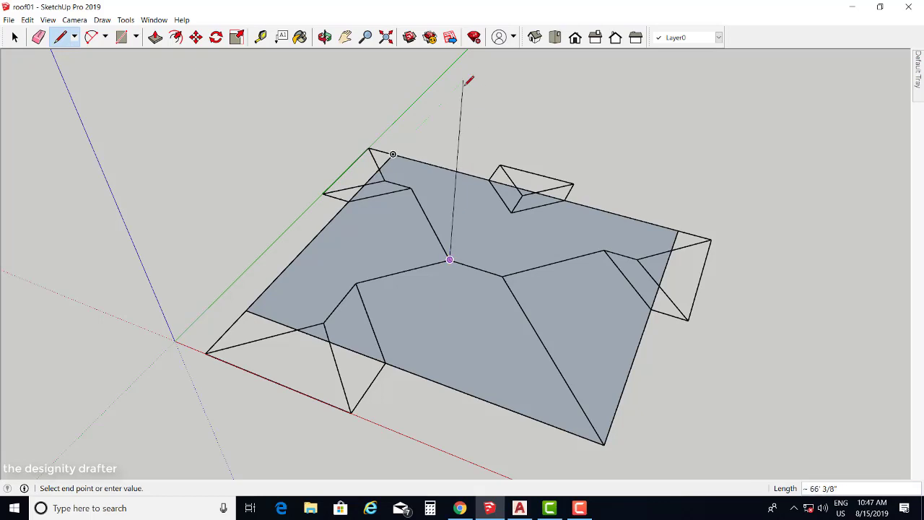
key("Escape")
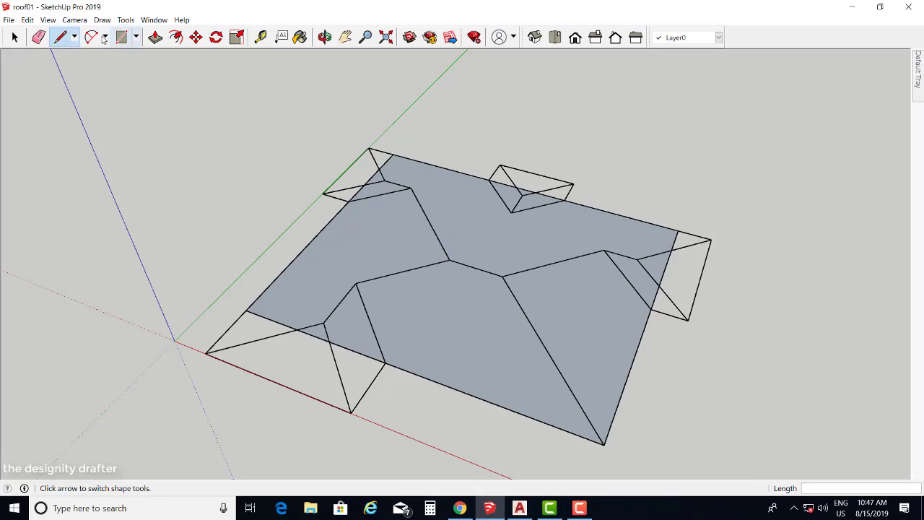
key("space")
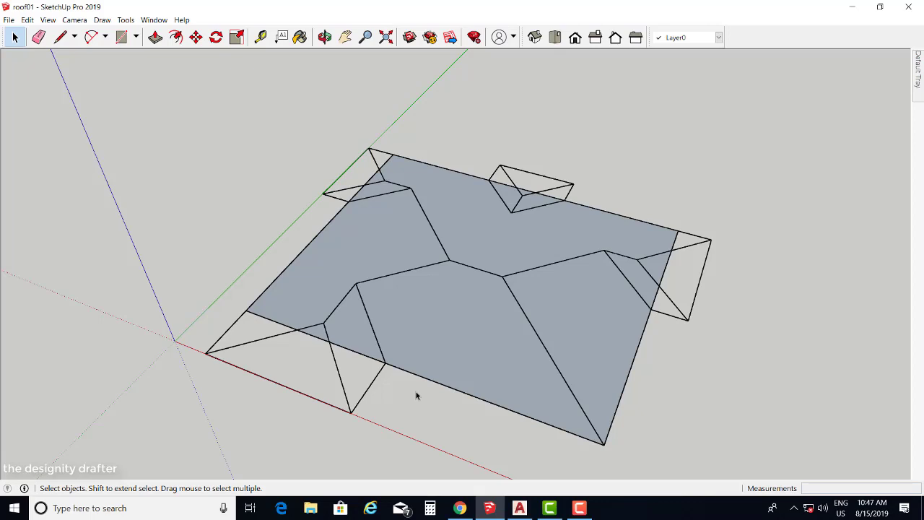
Switch to AutoCAD and undo the recent operations in roof.dwg back through the erase of the dimensioned roof section triangle.
left_click(527, 510)
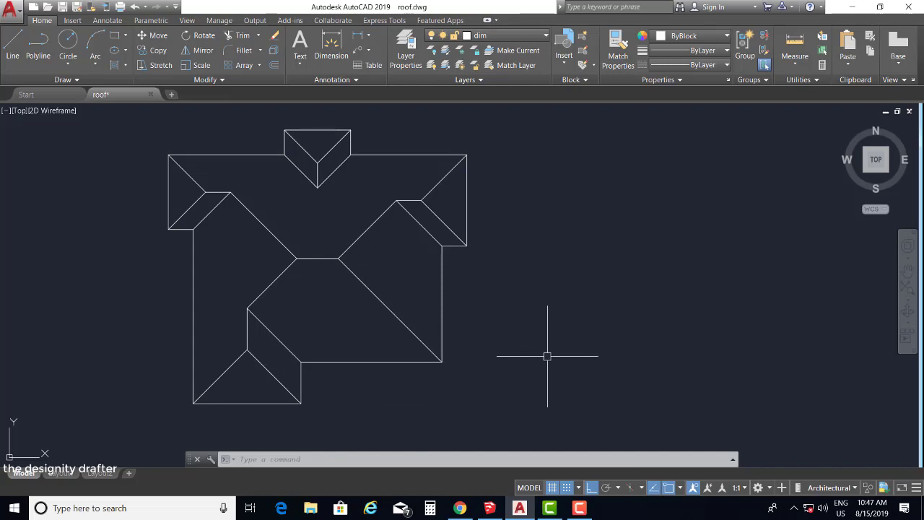
middle_click_drag(547, 355, 480, 360)
scroll(433, 347, "down", 2)
scroll(454, 313, "up", 2)
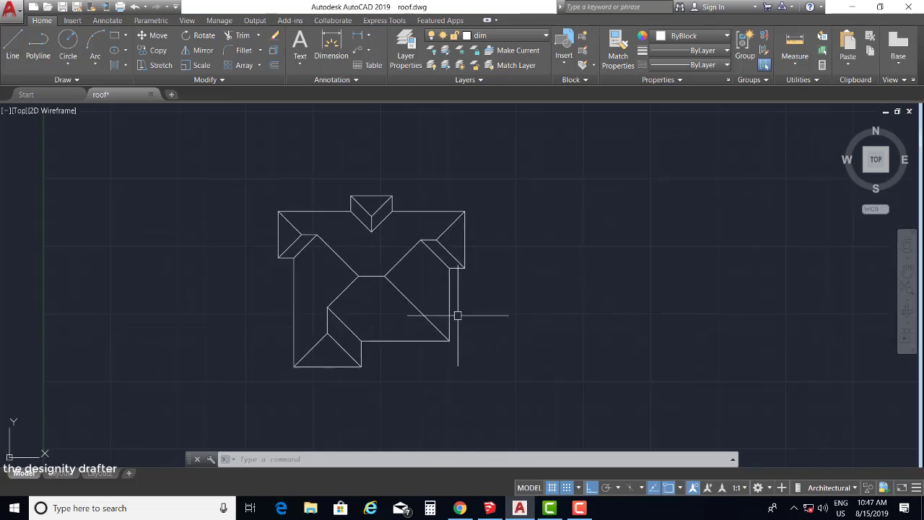
middle_click_drag(538, 339, 539, 345)
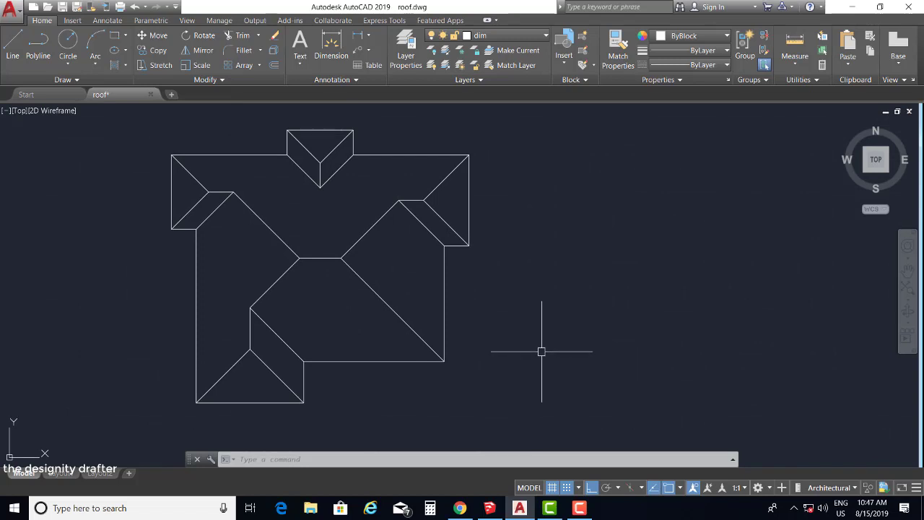
key("ctrl+z")
key("ctrl+z")
key("ctrl+z")
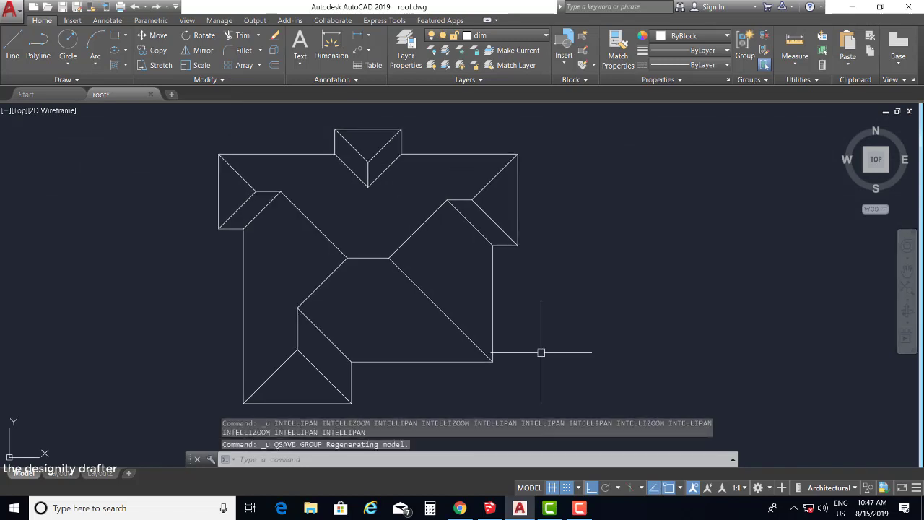
key("ctrl+z")
Examine the roof section triangle beside the plan and read its vertical height dimension.
scroll(530, 288, "up", 5)
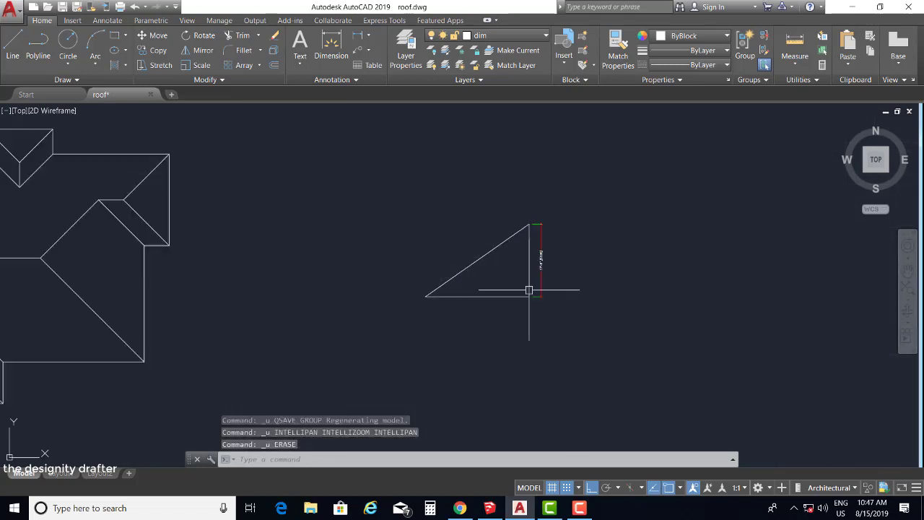
middle_click_drag(529, 288, 557, 322)
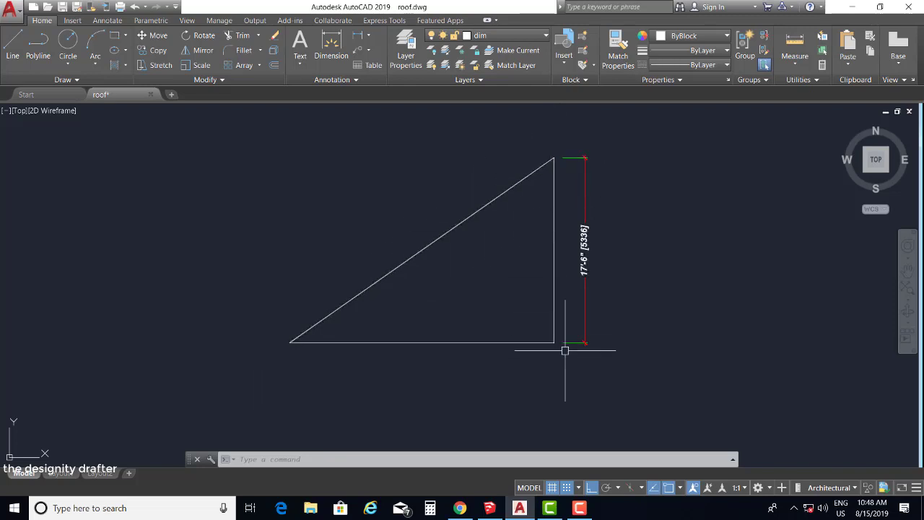
scroll(585, 284, "up", 3)
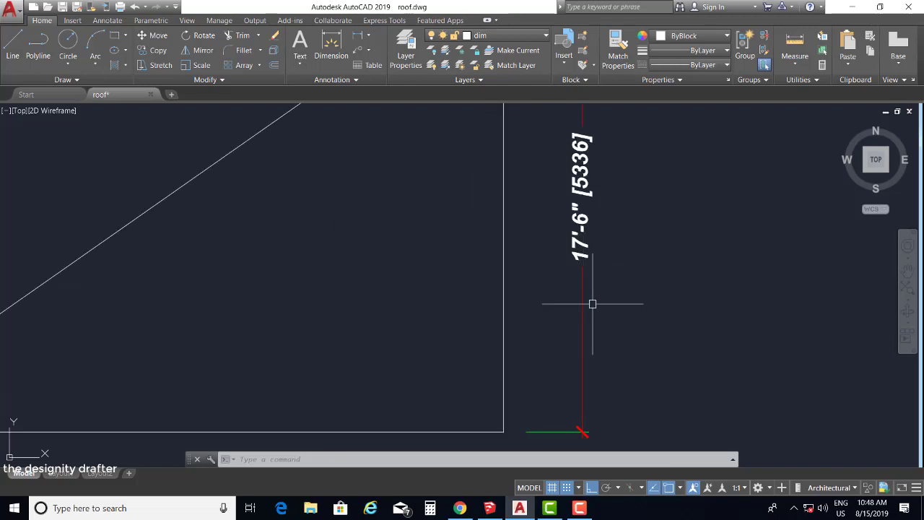
scroll(592, 304, "down", 2)
scroll(606, 340, "down", 3)
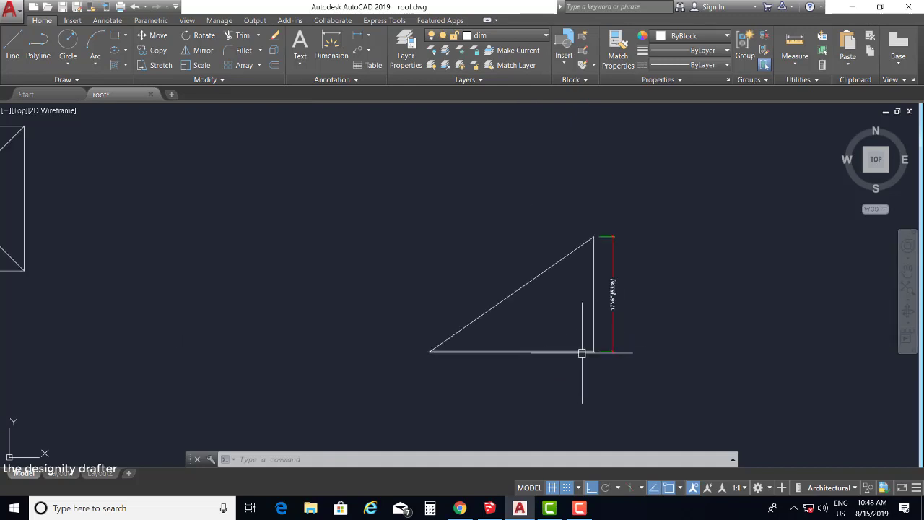
scroll(606, 305, "up", 3)
scroll(581, 325, "down", 3)
middle_click_drag(559, 337, 588, 296)
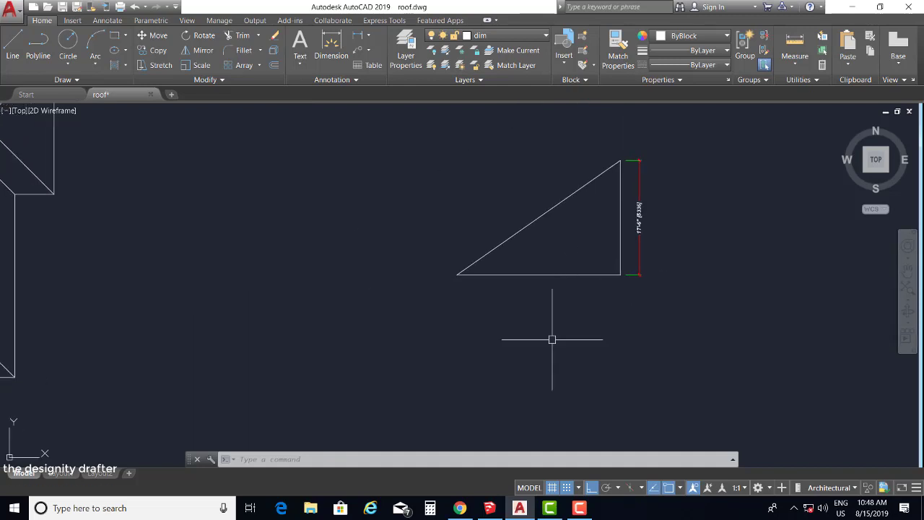
Switch to SketchUp and draw a 17'6" vertical line up from the end of the plan's main ridge nearer the green axis.
left_click(490, 507)
left_click(61, 37)
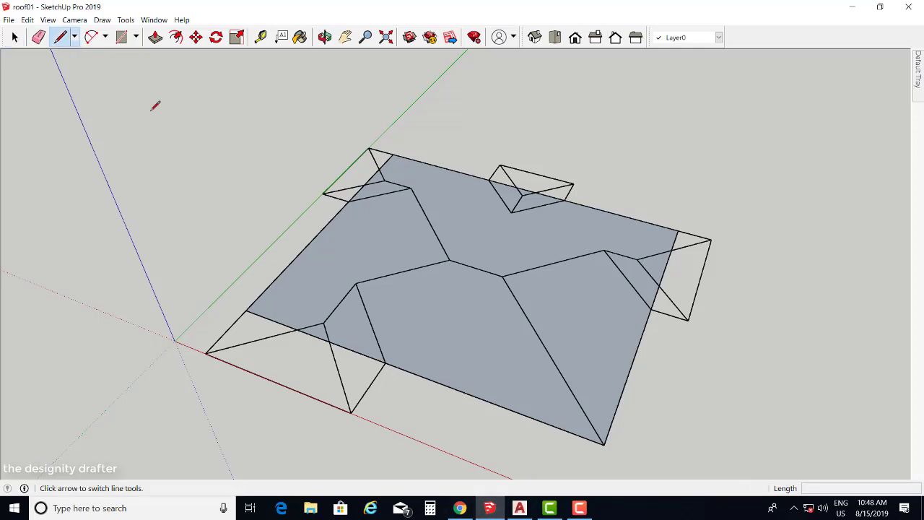
left_click(449, 259)
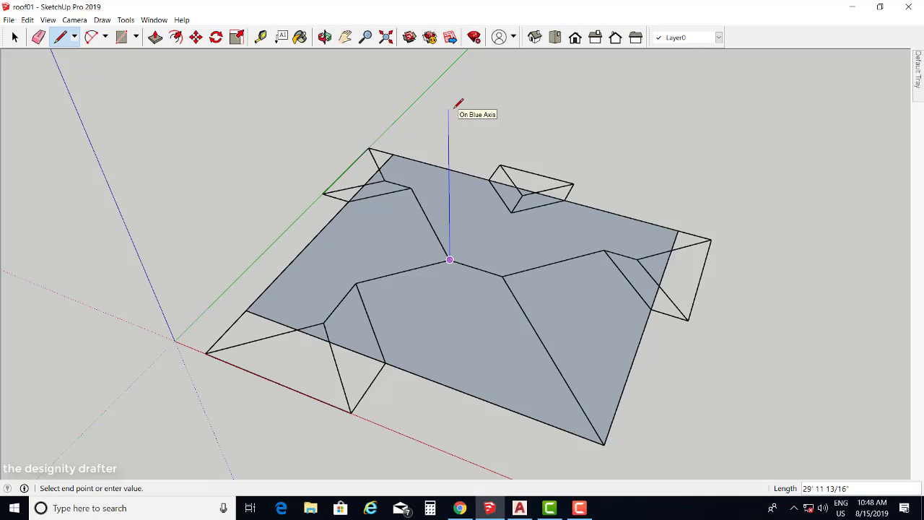
type("17'6")
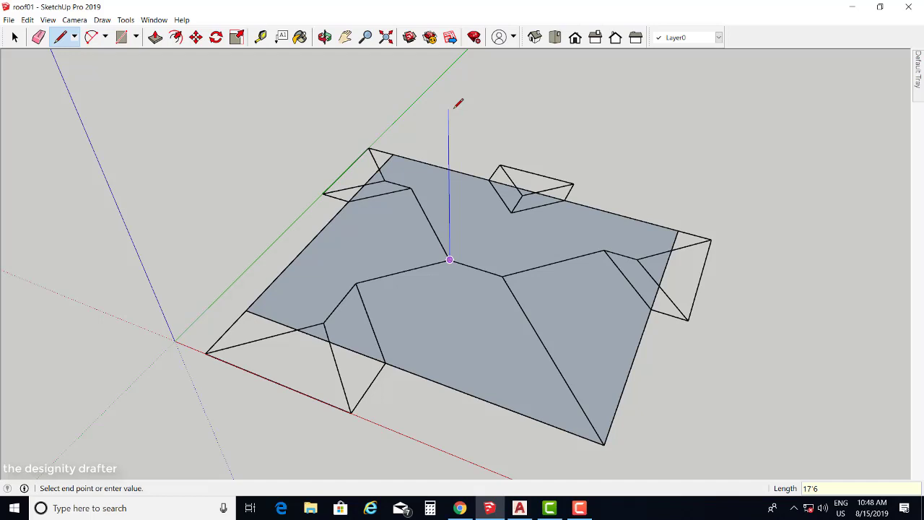
key("Return")
Draw a second 17'6" vertical line at the main ridge's other end and connect the tops of both verticals.
left_click(496, 271)
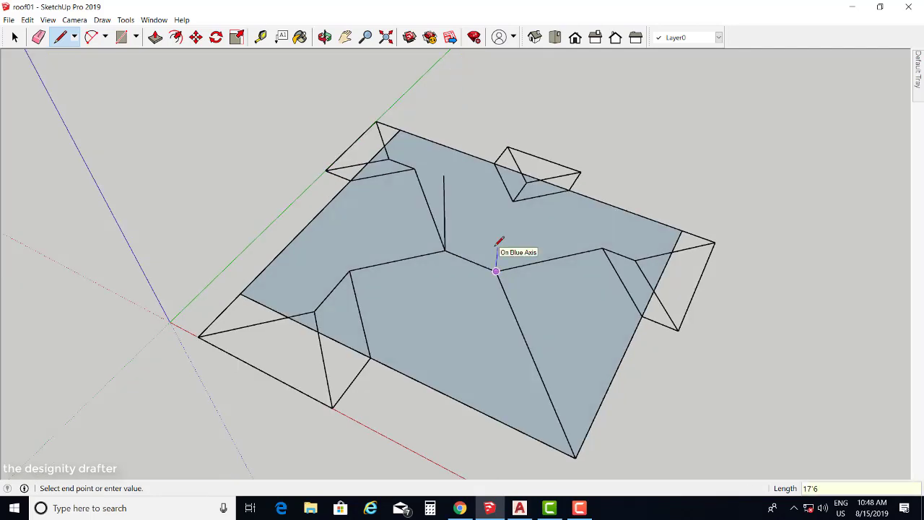
type("17'6")
key("Return")
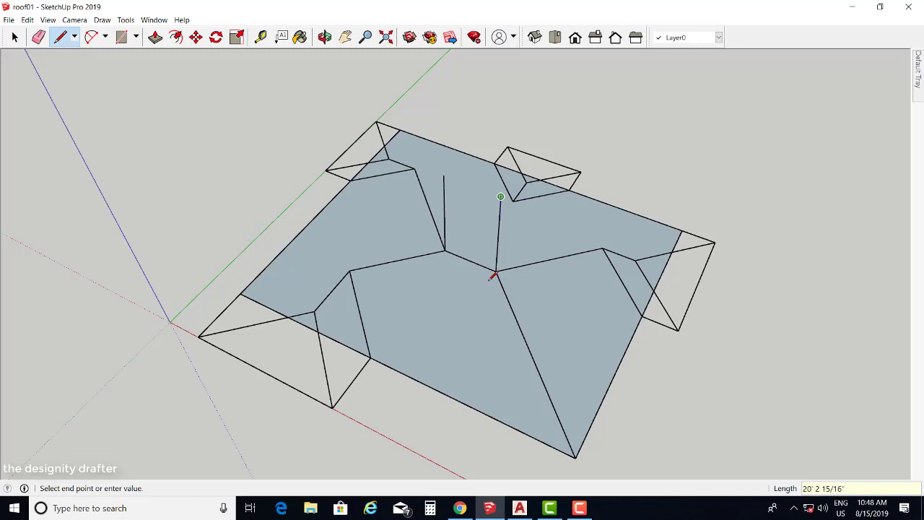
left_click(444, 175)
Delete the two vertical guide lines, keeping only the raised ridge line.
left_click(14, 37)
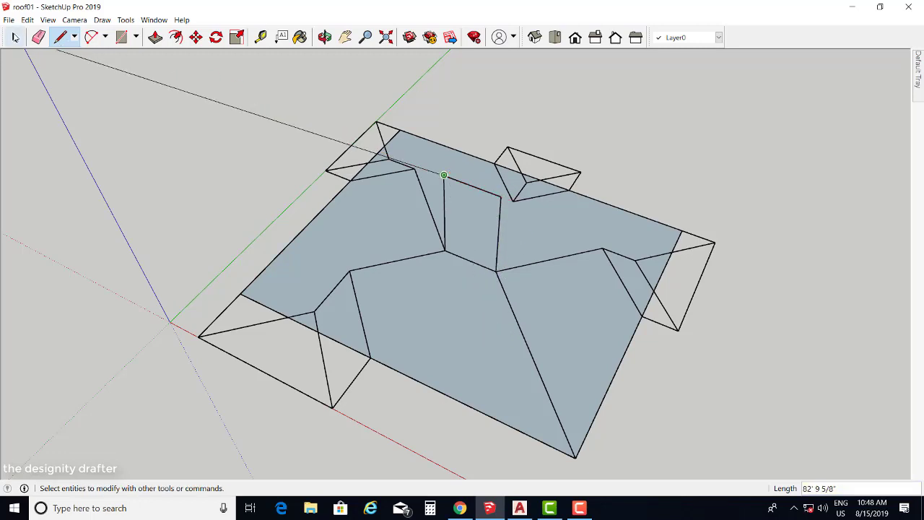
key("space")
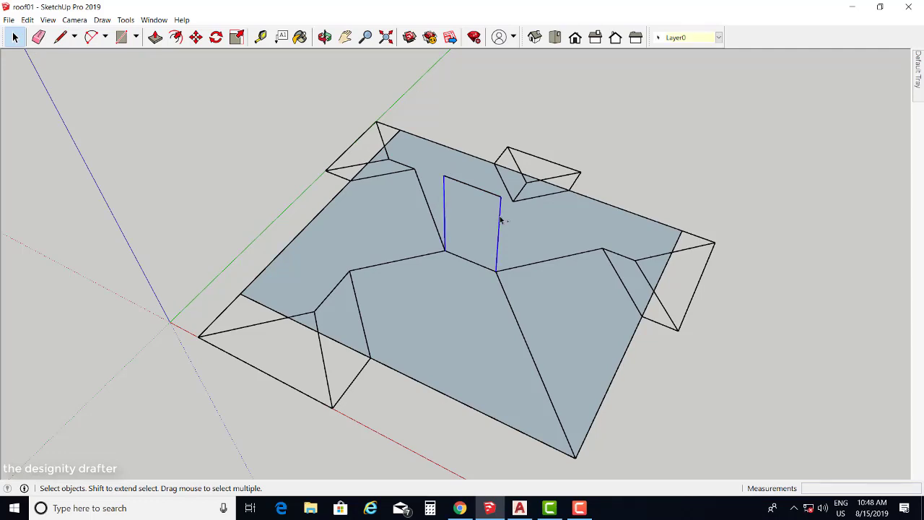
middle_click_drag(519, 281, 329, 231)
Draw hip lines from the main roof's two front corners to the raised ridge ends and trace the 10' ridge, closing the front slope.
left_click(61, 36)
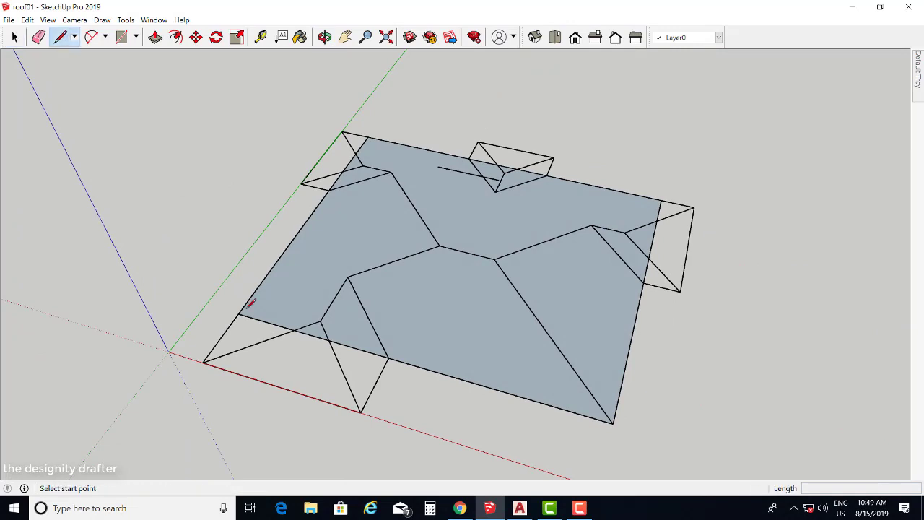
left_click(239, 313)
left_click(438, 167)
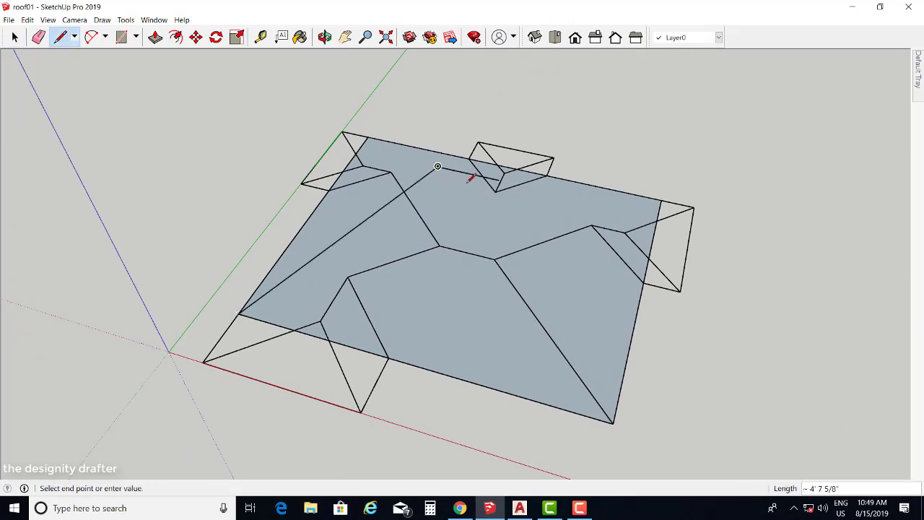
left_click(498, 177)
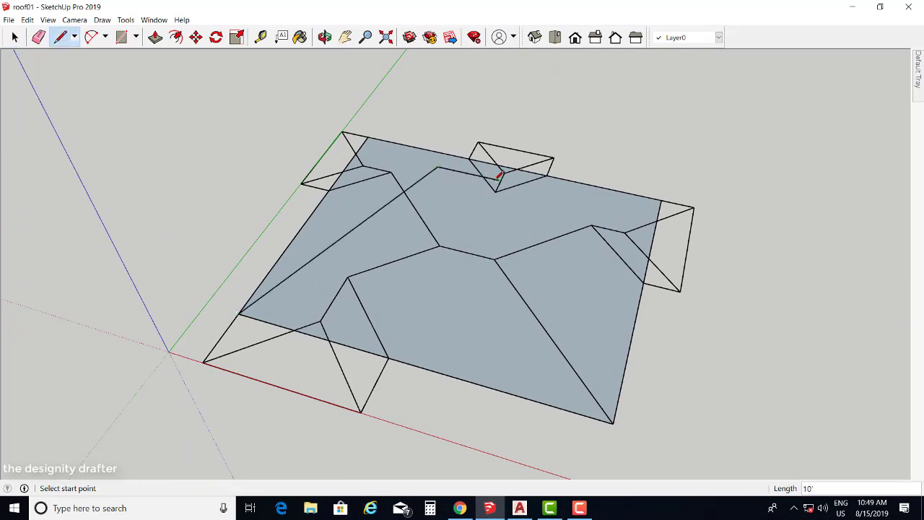
left_click(613, 422)
left_click(498, 176)
Draw the two remaining hip lines from the raised ridge ends to the rear corners, closing the other roof slopes.
middle_click_drag(557, 262, 489, 218)
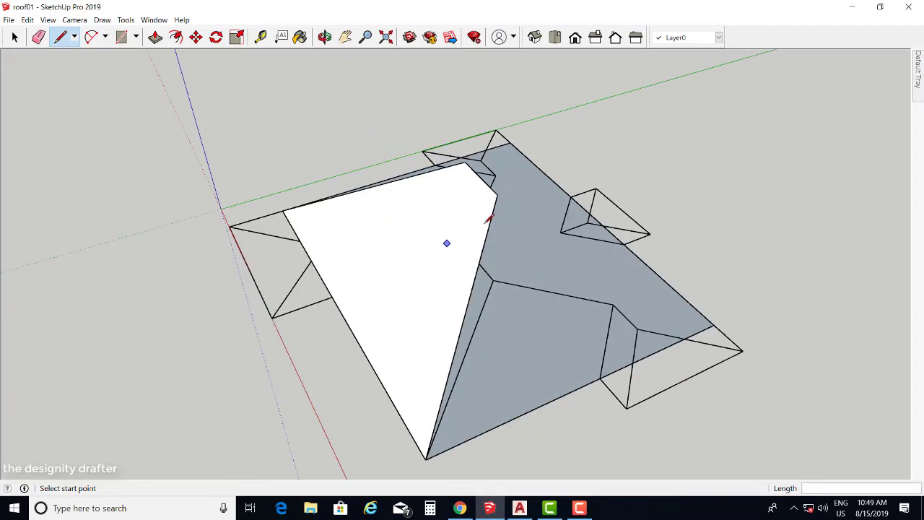
left_click(498, 194)
left_click(714, 327)
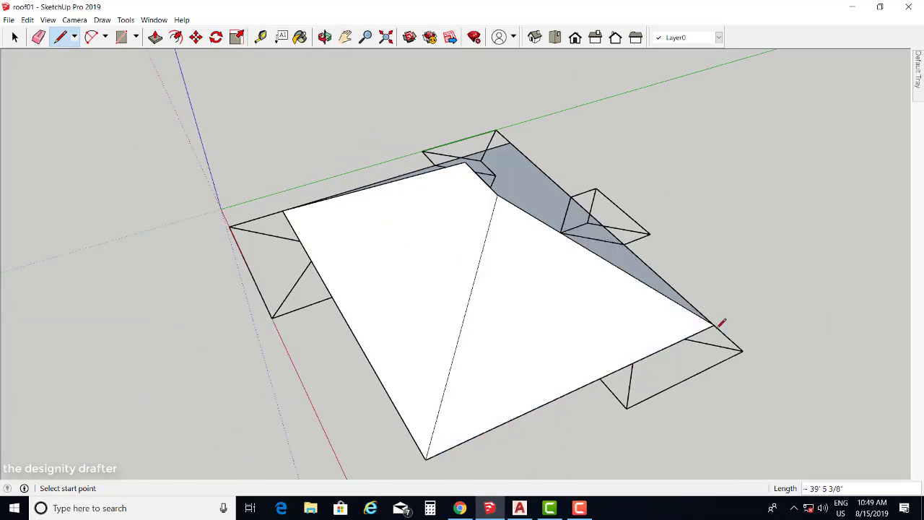
mouse_move(714, 327)
middle_mouse_down()
mouse_move(466, 359)
mouse_move(489, 196)
middle_mouse_up()
left_click(491, 186)
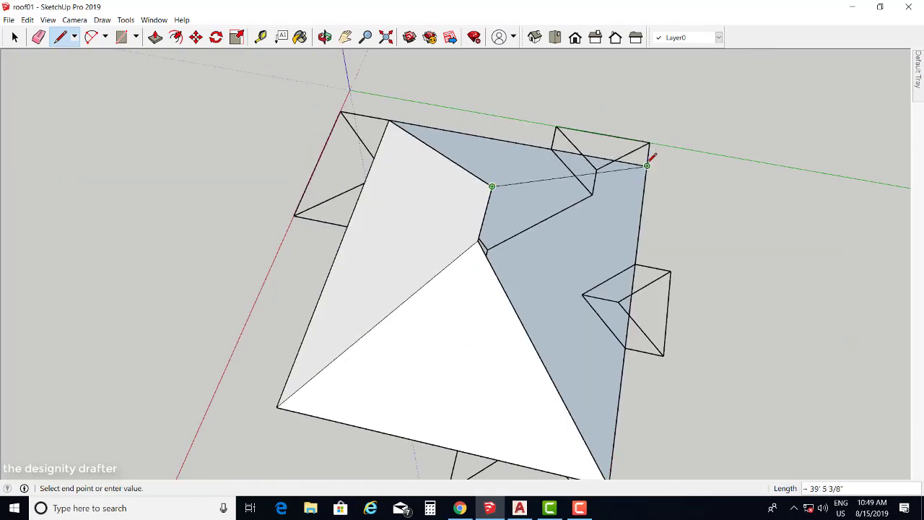
left_click(647, 166)
Inspect the main hip roof's faces and the wing outlines from several sides.
middle_click_drag(493, 262, 786, 192)
mouse_move(544, 299)
middle_mouse_down()
mouse_move(546, 237)
mouse_move(389, 187)
mouse_move(477, 373)
mouse_move(491, 384)
middle_mouse_up()
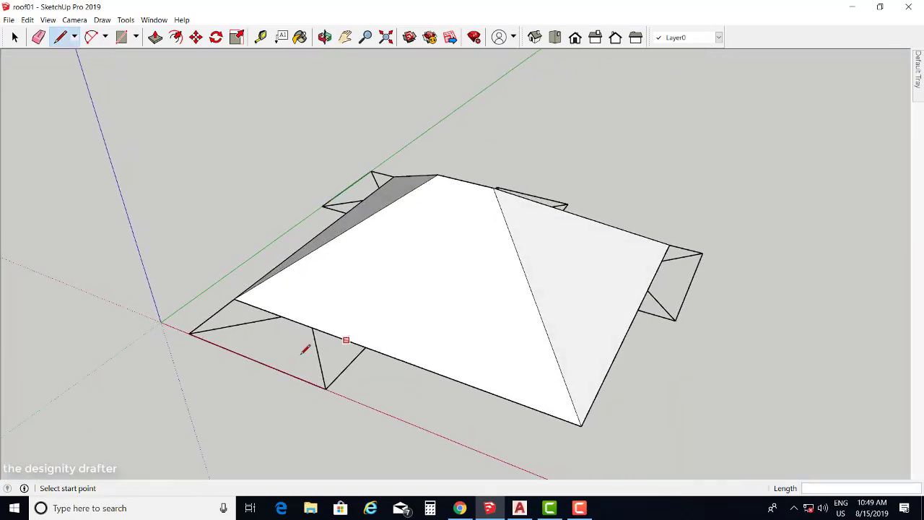
mouse_move(306, 346)
middle_mouse_down()
mouse_move(342, 424)
mouse_move(643, 289)
mouse_move(382, 295)
middle_mouse_up()
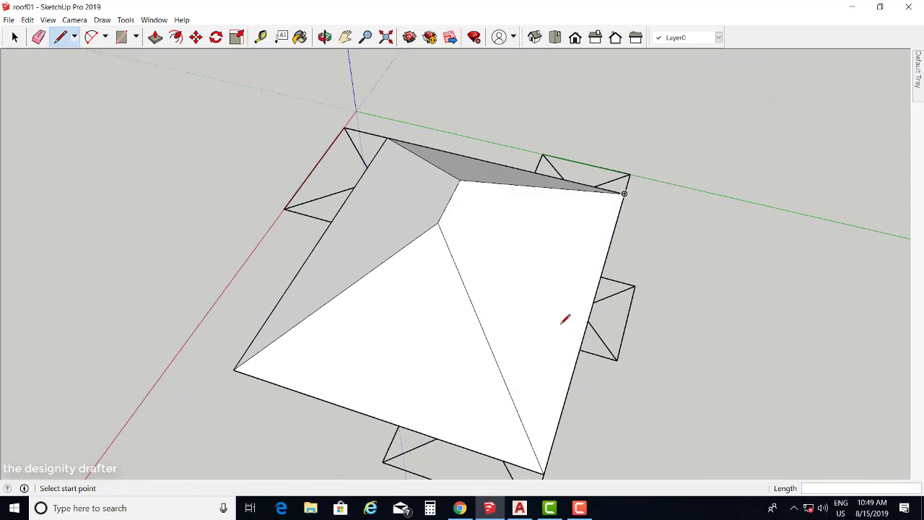
mouse_move(565, 318)
middle_mouse_down()
mouse_move(469, 376)
mouse_move(619, 374)
mouse_move(445, 320)
mouse_move(16, 60)
middle_mouse_up()
left_click(15, 37)
mouse_move(439, 200)
middle_mouse_down()
mouse_move(412, 250)
mouse_move(642, 291)
middle_mouse_up()
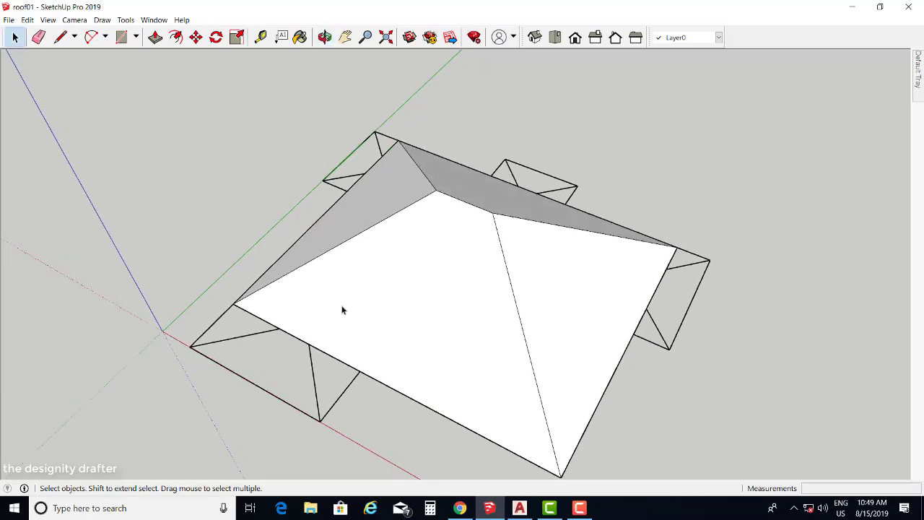
mouse_move(342, 310)
middle_mouse_down()
mouse_move(351, 200)
mouse_move(340, 264)
mouse_move(375, 200)
mouse_move(433, 217)
mouse_move(470, 336)
mouse_move(483, 328)
middle_mouse_up()
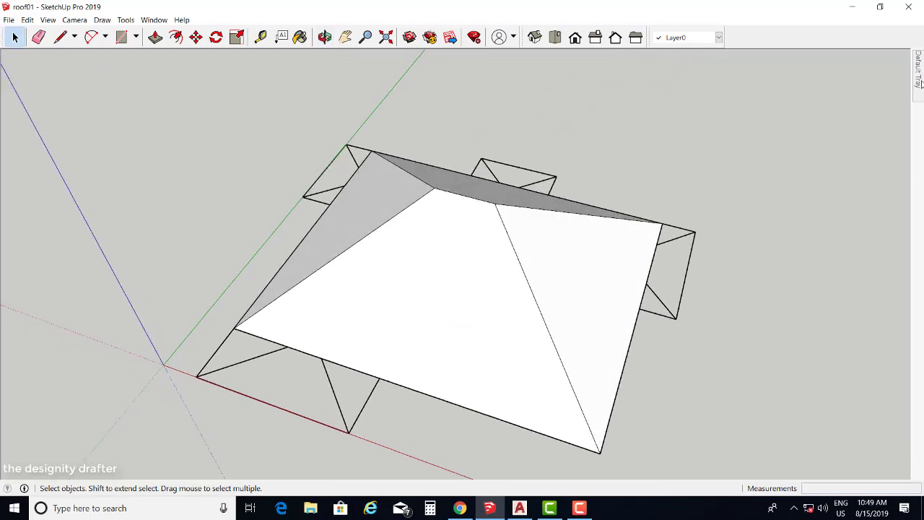
Turn on Back Edges in the style's edge settings so the plan lines show through the roof.
mouse_move(920, 81)
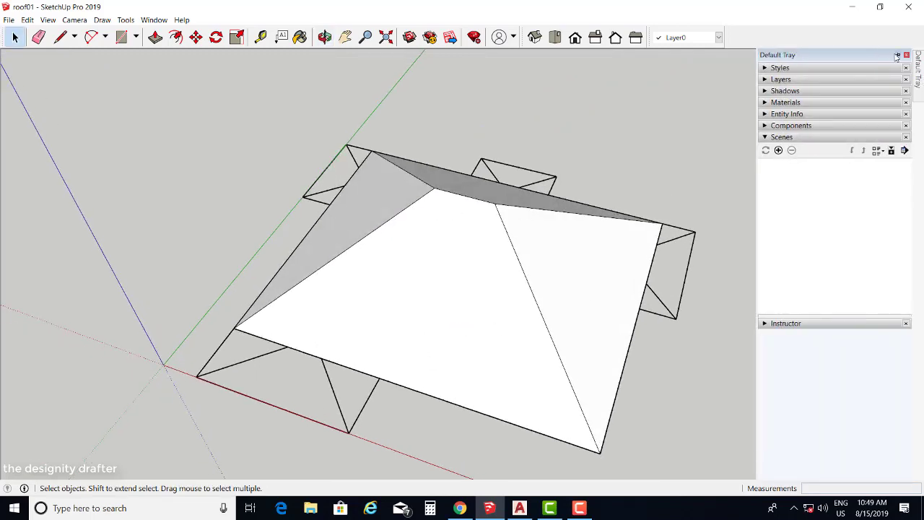
left_click(898, 55)
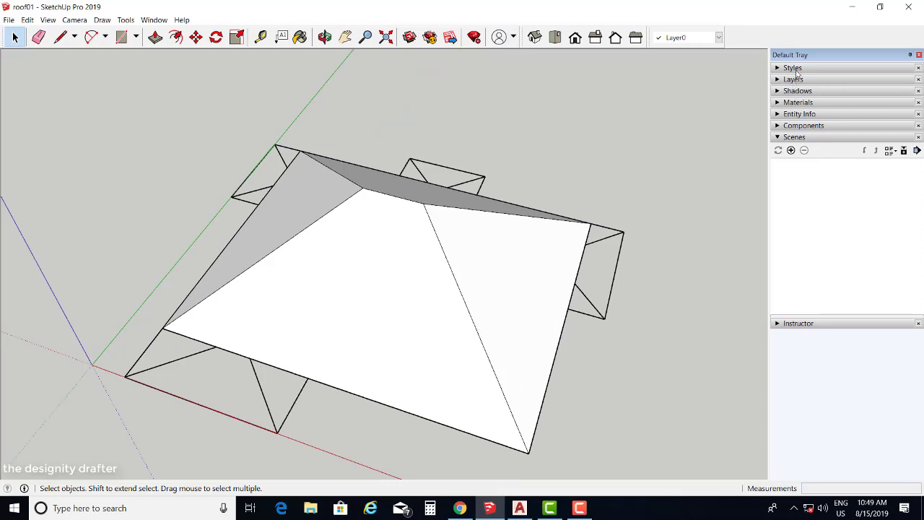
left_click(793, 67)
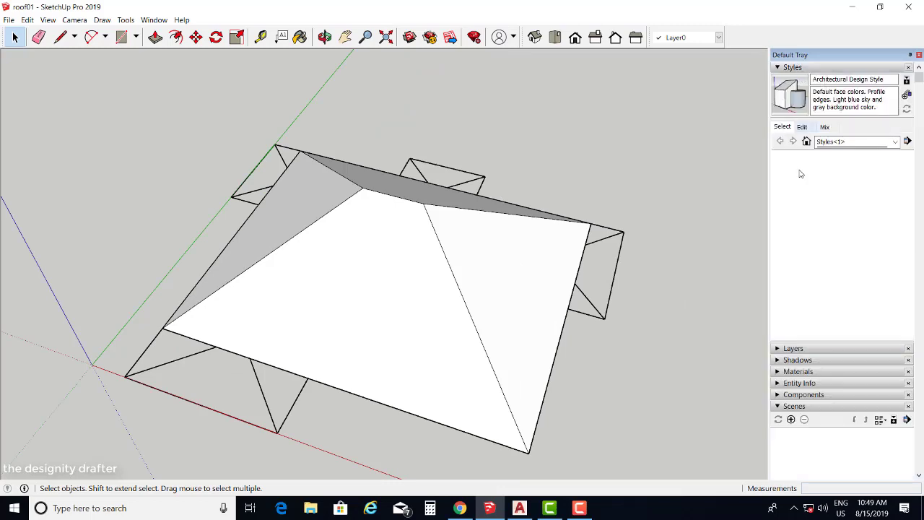
left_click(804, 127)
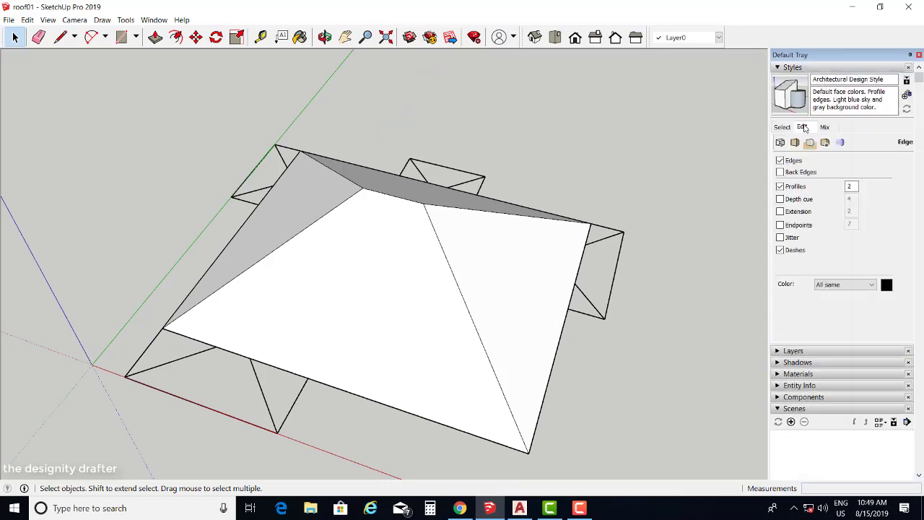
left_click(781, 171)
middle_click_drag(402, 314, 401, 338)
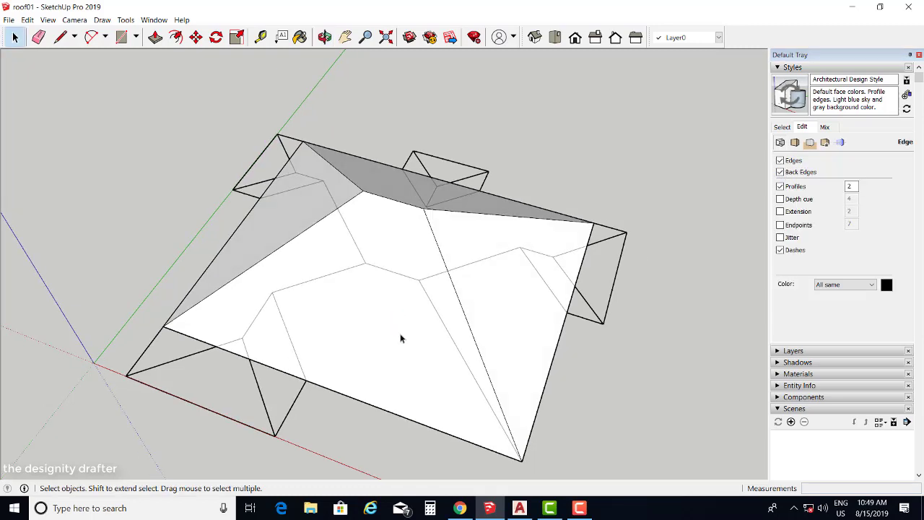
Draw a vertical line from the inner end of the front wing's ridge on the plan up through the main roof.
middle_click_drag(285, 296, 334, 379)
left_click(61, 37)
scroll(370, 263, "up", 2)
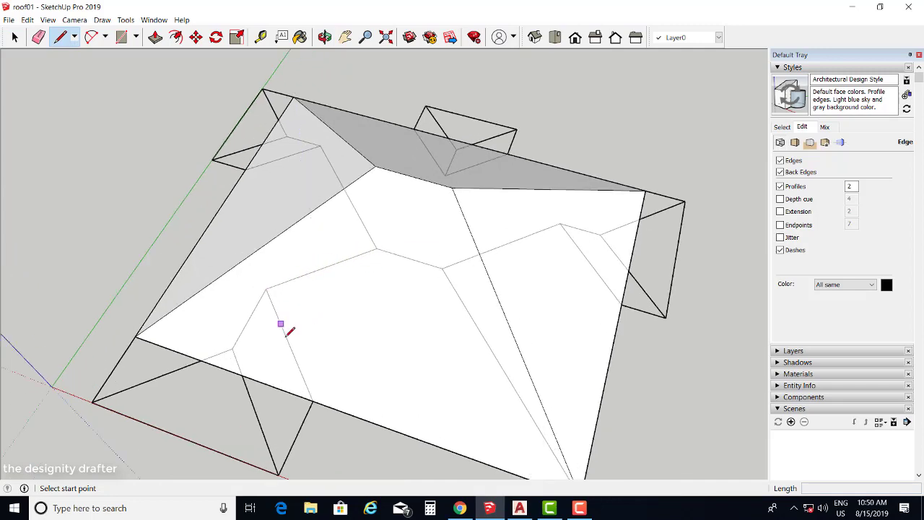
middle_click_drag(285, 330, 276, 280)
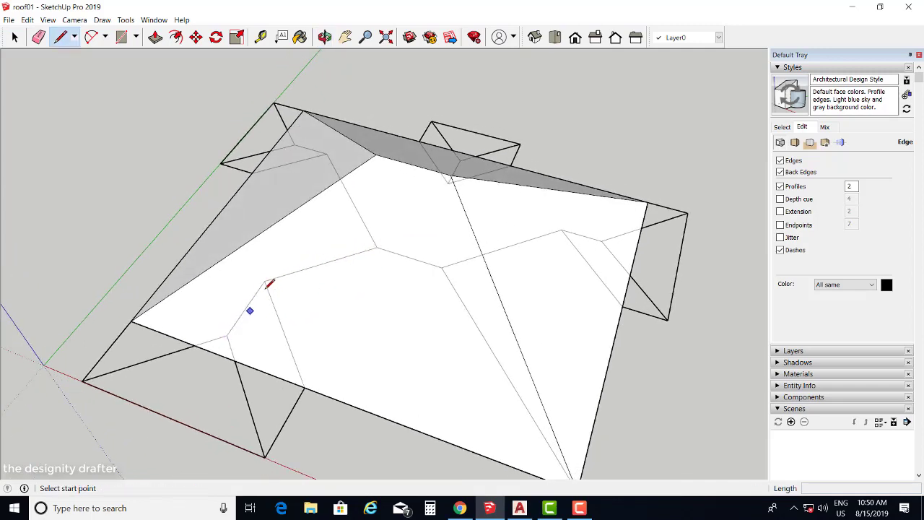
middle_click_drag(243, 335, 272, 270)
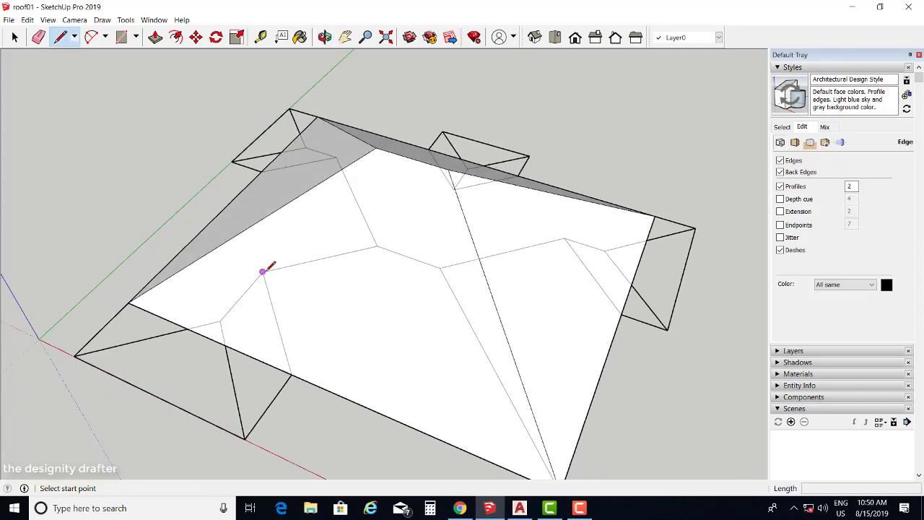
left_click(262, 271)
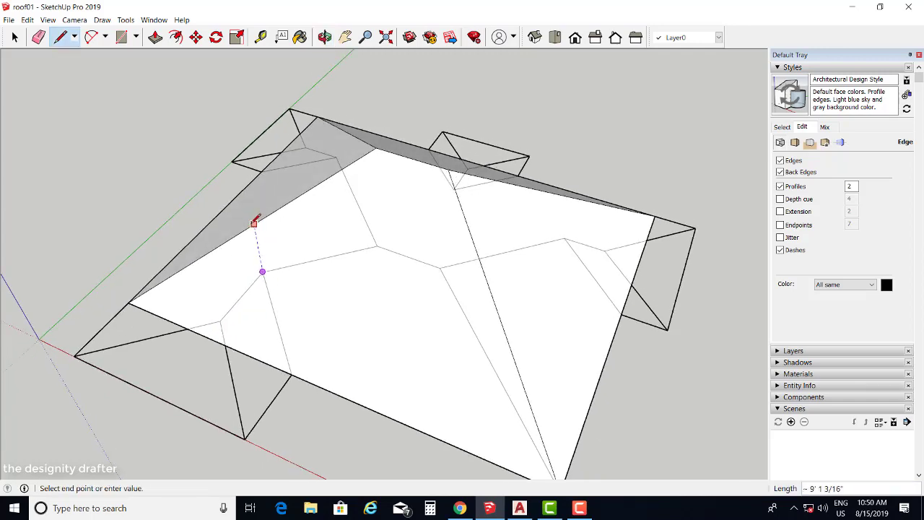
middle_click_drag(253, 221, 250, 161)
scroll(253, 217, "up", 2)
middle_click_drag(281, 240, 391, 262)
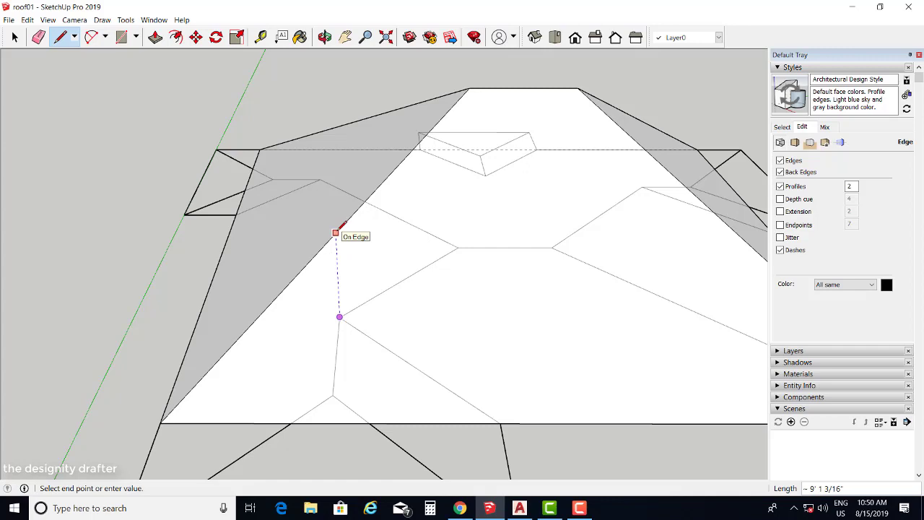
left_click(330, 95)
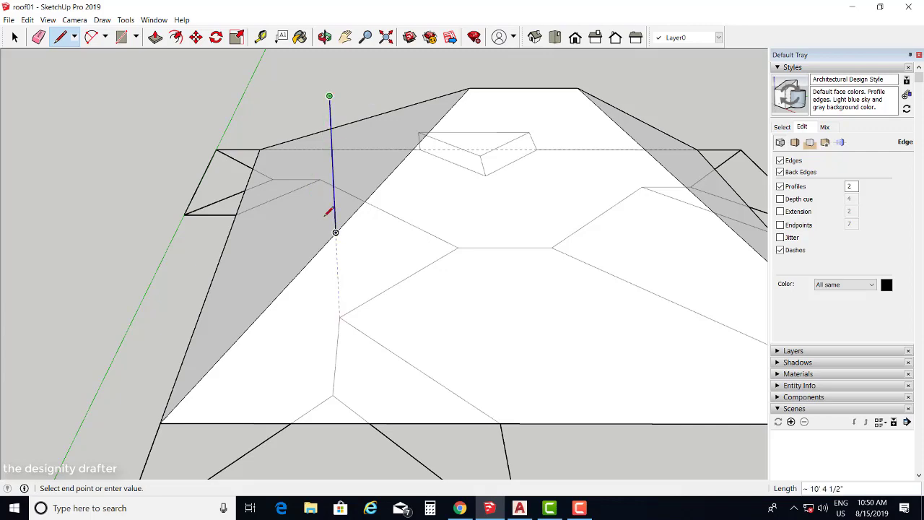
key("Escape")
Draw a vertical line from the inner end of the side wing's ridge, opposite the green axis, up through the main roof.
middle_click_drag(326, 274, 205, 307)
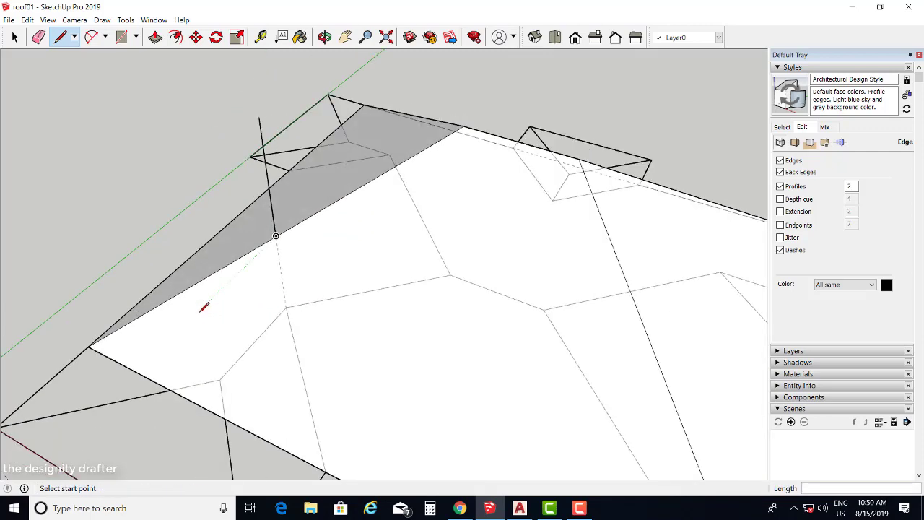
scroll(205, 308, "down", 3)
mouse_move(455, 338)
middle_mouse_down()
mouse_move(402, 337)
mouse_move(369, 307)
middle_mouse_up()
scroll(371, 290, "down", 2)
scroll(566, 349, "up", 4)
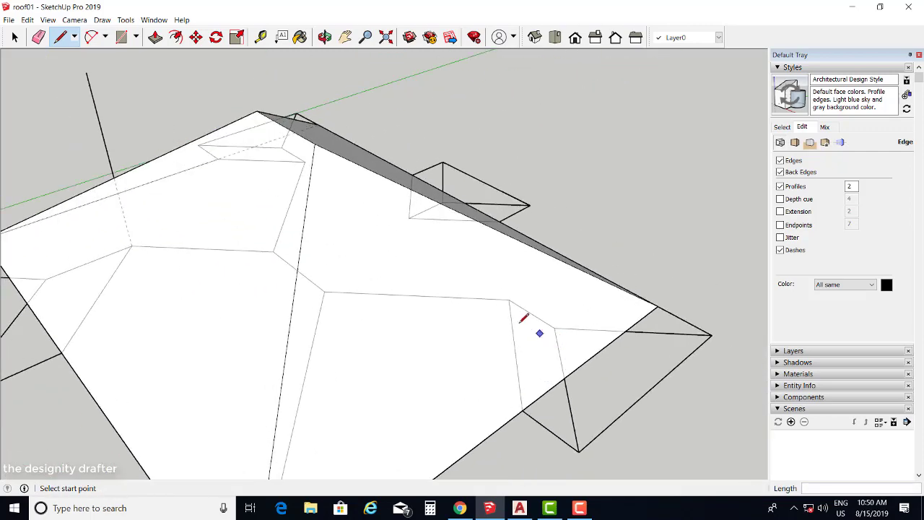
middle_click_drag(524, 318, 557, 310)
left_click(521, 284)
mouse_move(521, 284)
middle_mouse_down()
mouse_move(513, 218)
mouse_move(523, 189)
middle_mouse_up()
left_click(523, 178)
middle_click_drag(542, 252, 157, 353)
key("Escape")
Draw a vertical line about 16' 2" tall from the inner end of the rear wing's ridge up through the rear slope.
middle_click_drag(531, 309, 482, 164)
left_click(453, 257)
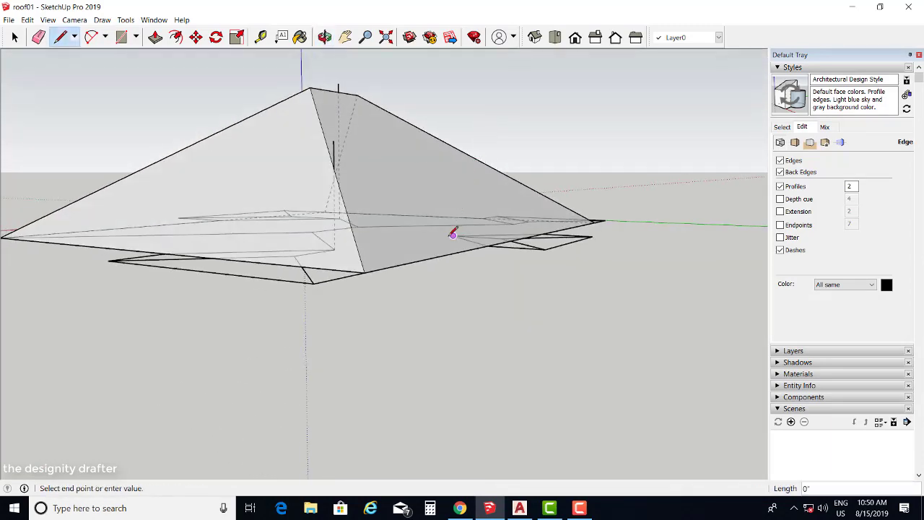
left_click(454, 93)
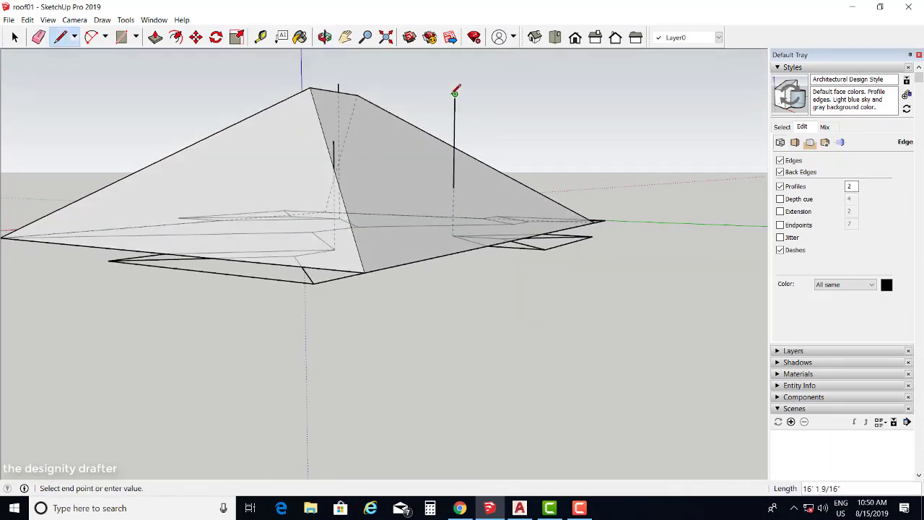
key("Escape")
middle_click_drag(482, 241, 517, 324)
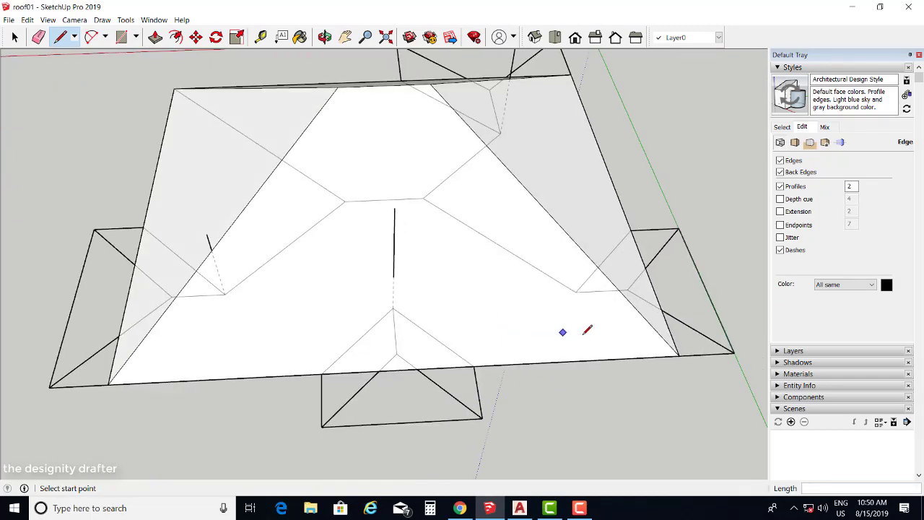
Draw a vertical line from the inner end of the green-axis side wing's ridge on the plan up through the main roof.
middle_click_drag(587, 330, 654, 361)
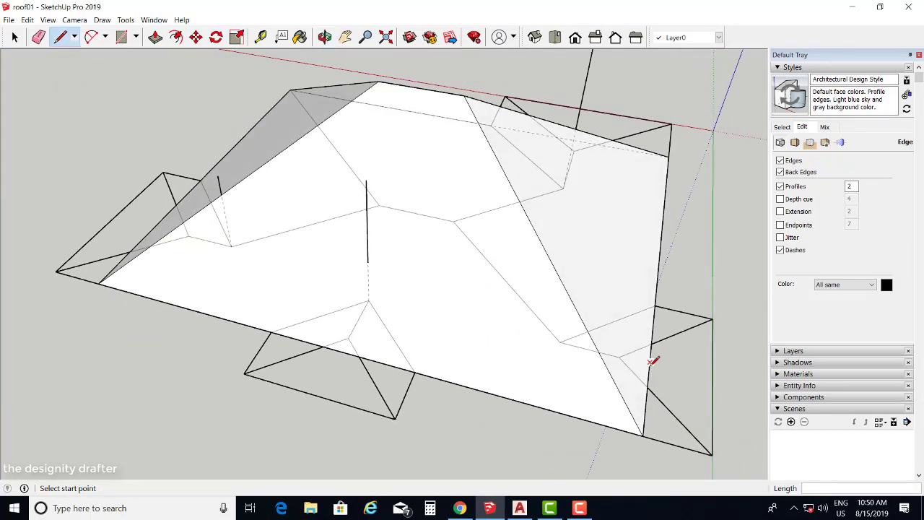
left_click(560, 342)
middle_click_drag(560, 342, 574, 192)
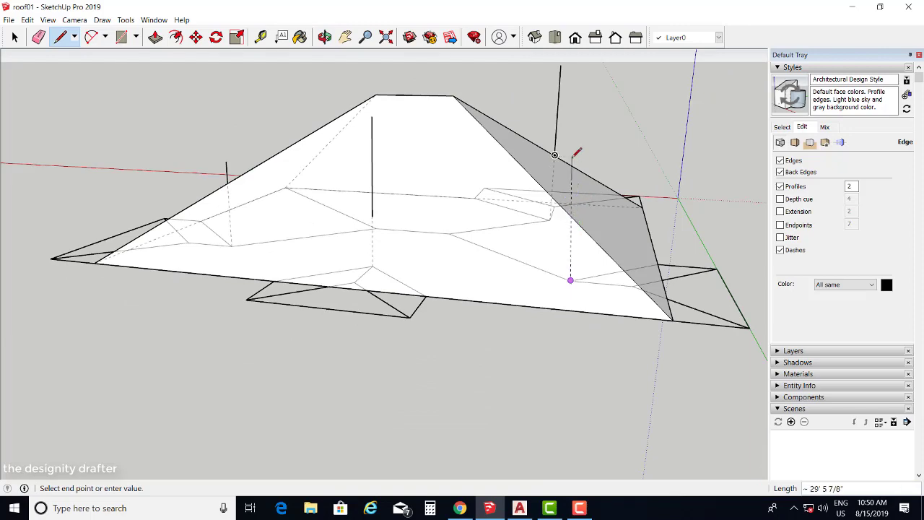
mouse_move(580, 156)
middle_mouse_down()
mouse_move(578, 282)
mouse_move(382, 374)
mouse_move(587, 317)
mouse_move(363, 349)
mouse_move(288, 303)
mouse_move(229, 330)
mouse_move(260, 324)
mouse_move(291, 208)
mouse_move(337, 309)
mouse_move(351, 310)
mouse_move(313, 312)
mouse_move(548, 370)
middle_mouse_up()
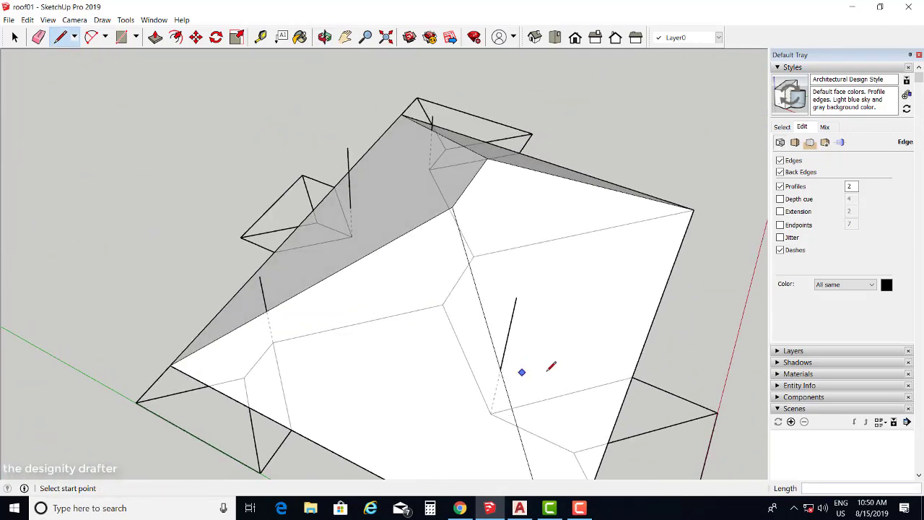
Draw the front wing's ridge line outward from where its vertical line meets the main roof slope, parallel to the plan ridge.
middle_click_drag(223, 410, 554, 423)
middle_click_drag(282, 374, 594, 412)
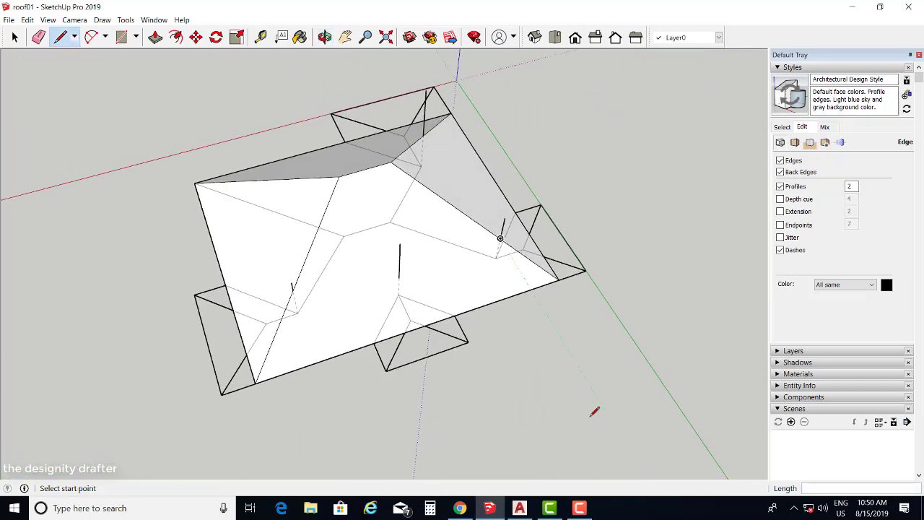
mouse_move(421, 368)
middle_mouse_down()
mouse_move(556, 353)
mouse_move(445, 293)
mouse_move(474, 290)
middle_mouse_up()
scroll(437, 243, "up", 3)
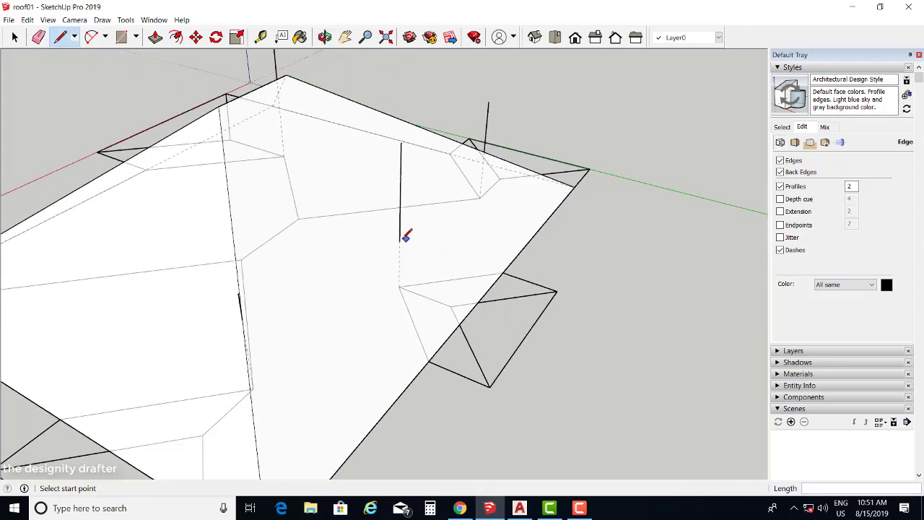
left_click(399, 240)
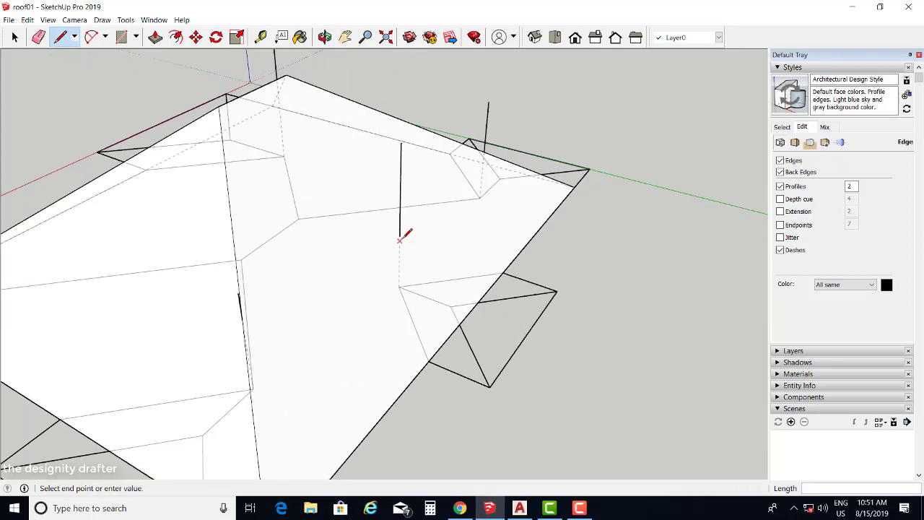
left_click(453, 259)
key("Escape")
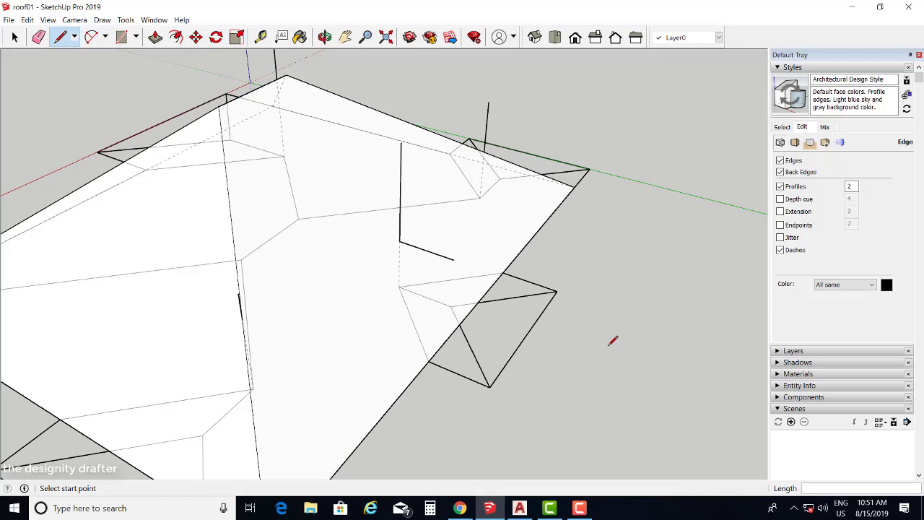
Draw the green-axis side wing's 6' ridge line from its vertical line's roof intersection to above the plan ridge's outer end.
mouse_move(610, 344)
middle_mouse_down()
mouse_move(368, 340)
mouse_move(437, 306)
mouse_move(495, 314)
mouse_move(433, 307)
mouse_move(543, 339)
mouse_move(436, 344)
mouse_move(448, 277)
middle_mouse_up()
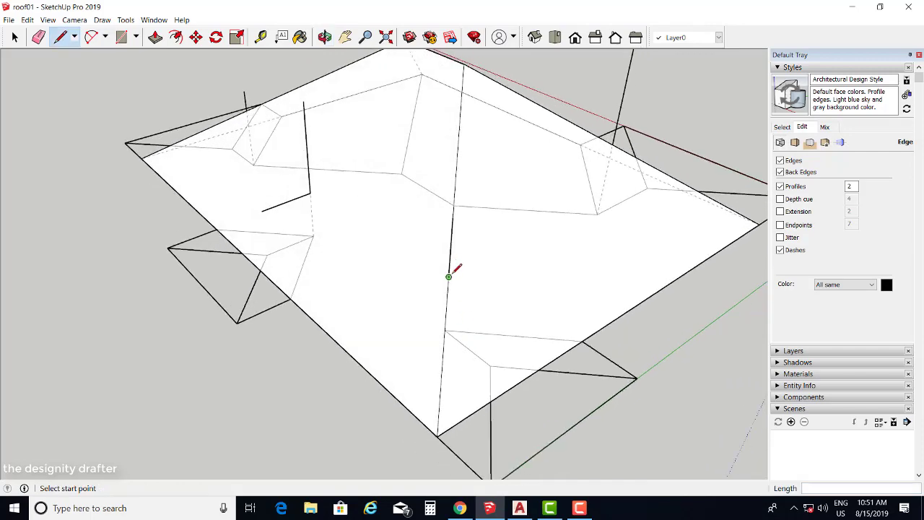
left_click(448, 276)
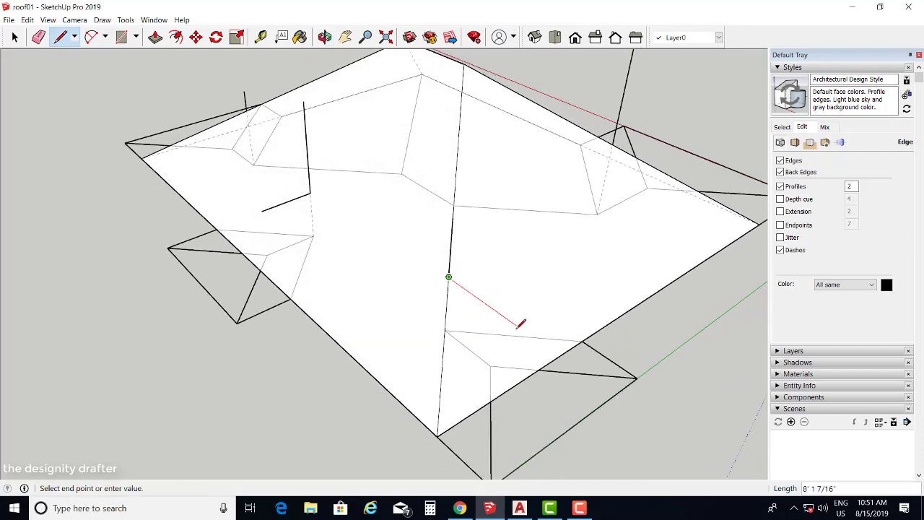
scroll(491, 339, "up", 2)
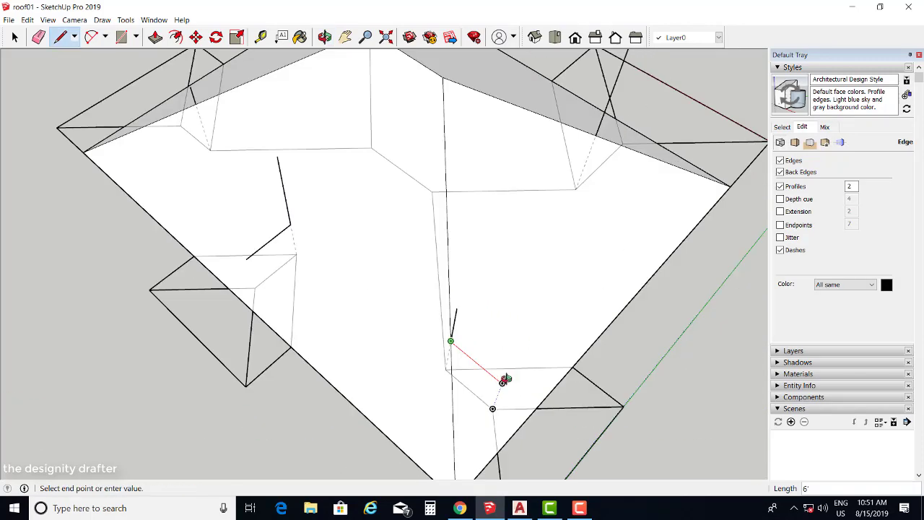
mouse_move(505, 380)
middle_mouse_down()
mouse_move(613, 247)
mouse_move(559, 315)
middle_mouse_up()
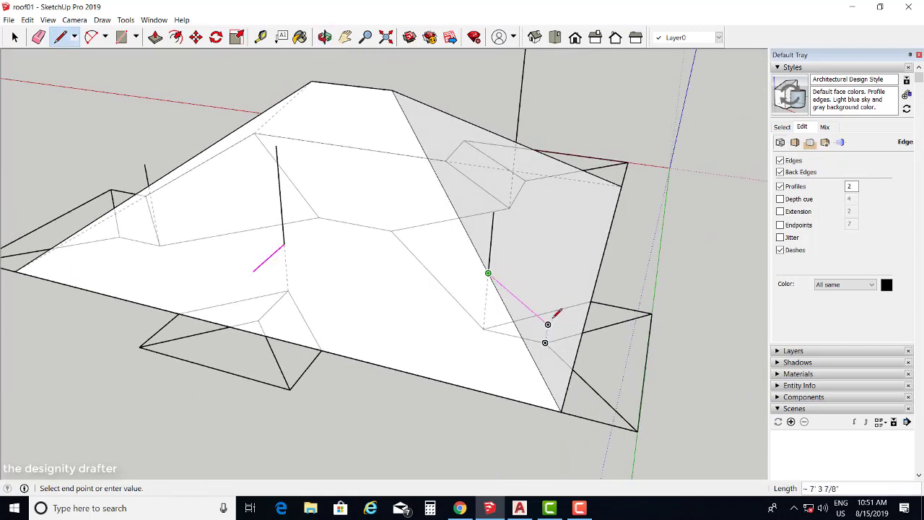
left_click(554, 285)
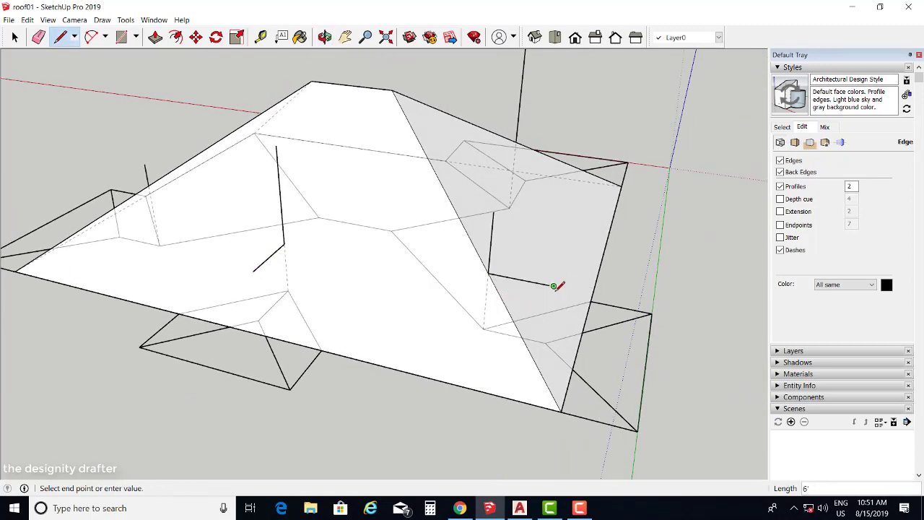
left_click(545, 342)
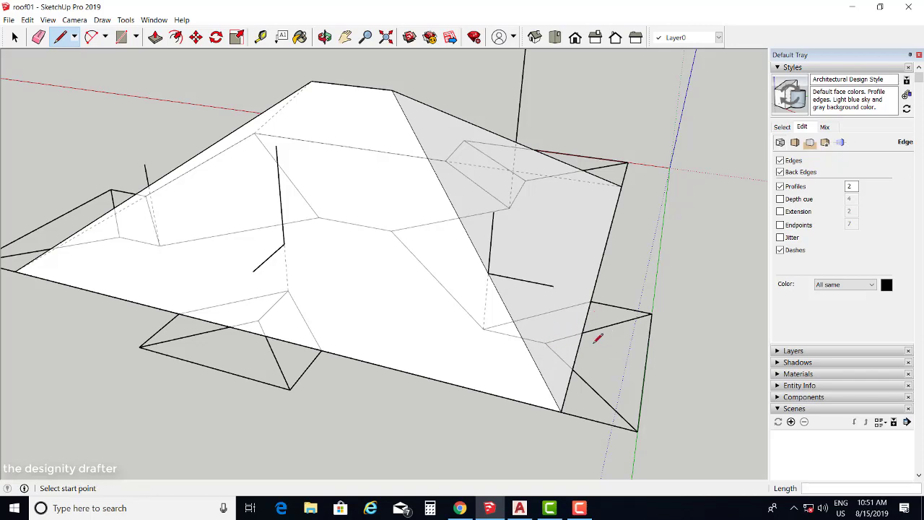
Draw the rear wing's 10' ridge line along the green axis from its vertical line's roof intersection to above the plan ridge's outer end.
mouse_move(598, 337)
middle_mouse_down()
mouse_move(233, 354)
mouse_move(396, 351)
mouse_move(464, 270)
mouse_move(347, 329)
mouse_move(577, 319)
mouse_move(522, 274)
middle_mouse_up()
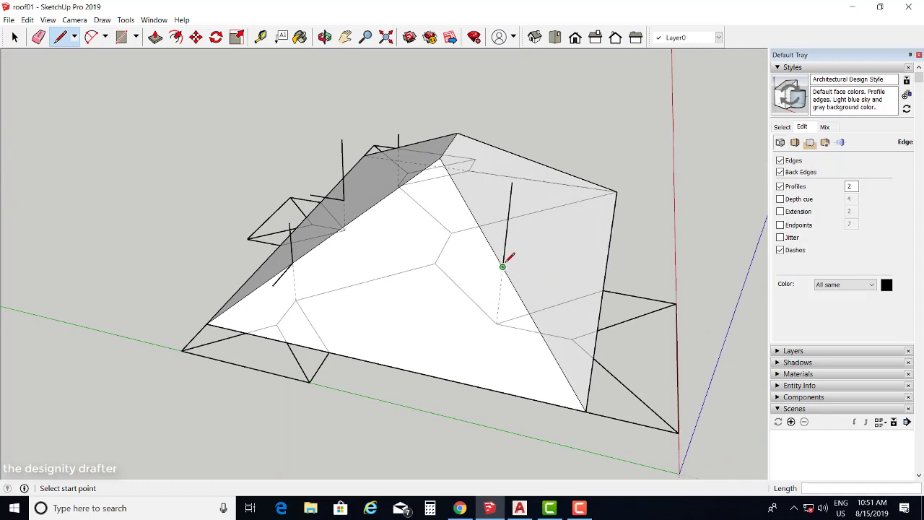
left_click(503, 265)
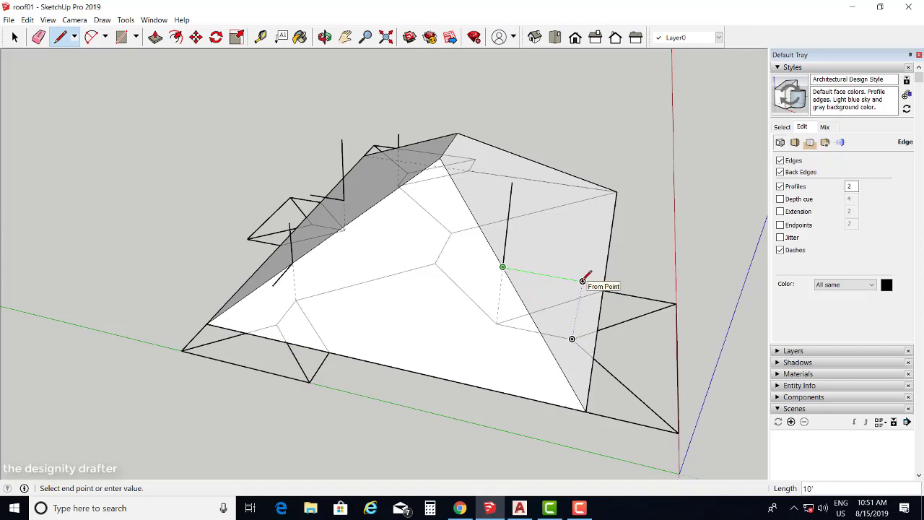
left_click(583, 281)
mouse_move(594, 335)
middle_mouse_down()
mouse_move(423, 356)
mouse_move(475, 346)
mouse_move(550, 367)
mouse_move(318, 392)
mouse_move(479, 324)
mouse_move(610, 375)
mouse_move(574, 288)
mouse_move(636, 355)
mouse_move(588, 305)
middle_mouse_up()
key("Escape")
Draw the 6' ridge line of the side wing opposite the green axis, outward from its vertical line's roof intersection.
scroll(577, 283, "up", 3)
left_click(546, 244)
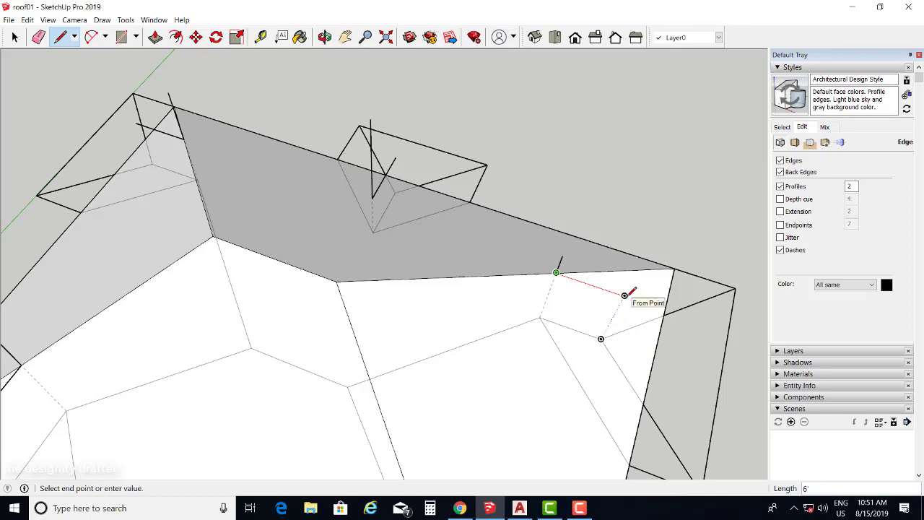
middle_click_drag(611, 310, 408, 344)
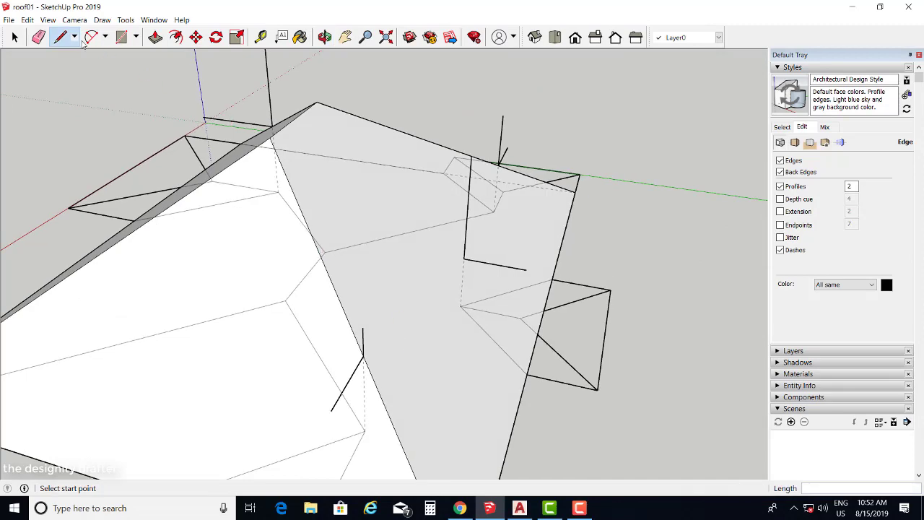
Delete the vertical construction lines standing above the main roof at the wings' ridges.
middle_click_drag(303, 216, 330, 164)
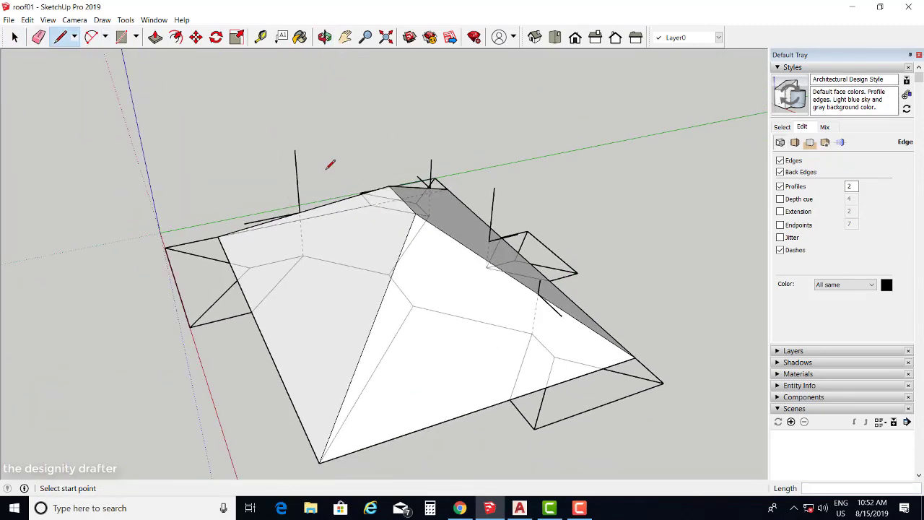
left_click(14, 37)
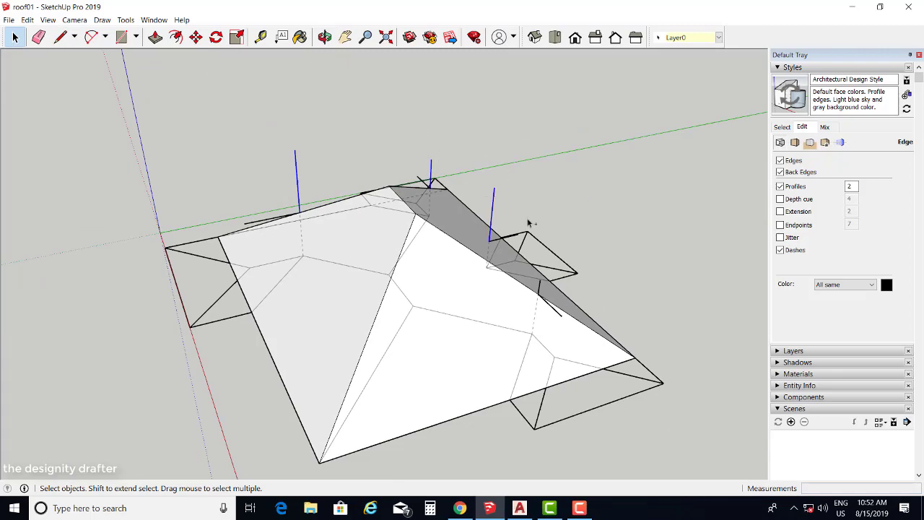
middle_click_drag(528, 223, 330, 343)
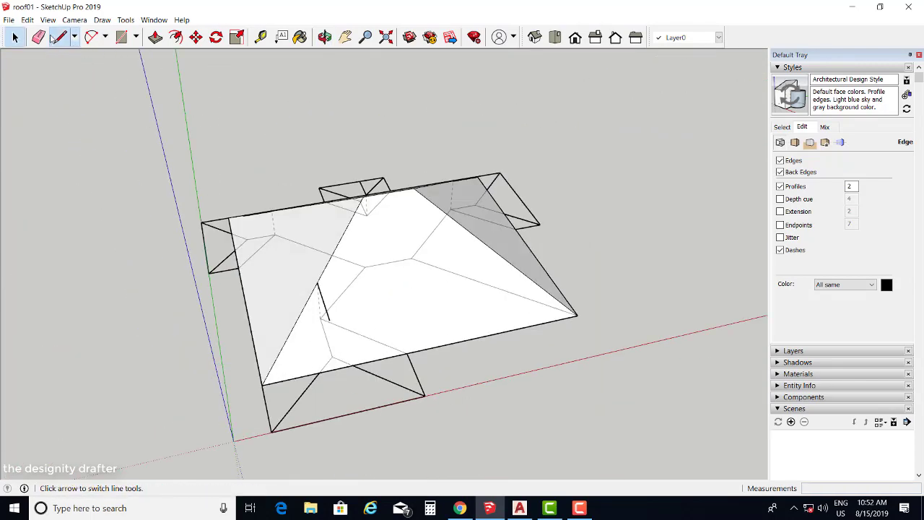
Draw the rear wing's two hip edges, each about 20' 6" long, between its outer corners and the raised ridge's outer end.
left_click(62, 37)
left_click(271, 431)
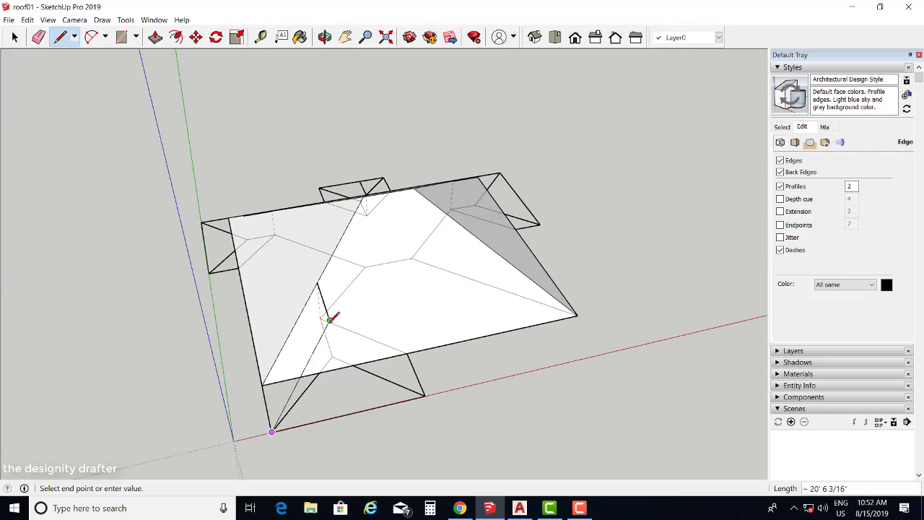
mouse_move(330, 320)
middle_mouse_down()
mouse_move(368, 383)
mouse_move(488, 385)
middle_mouse_up()
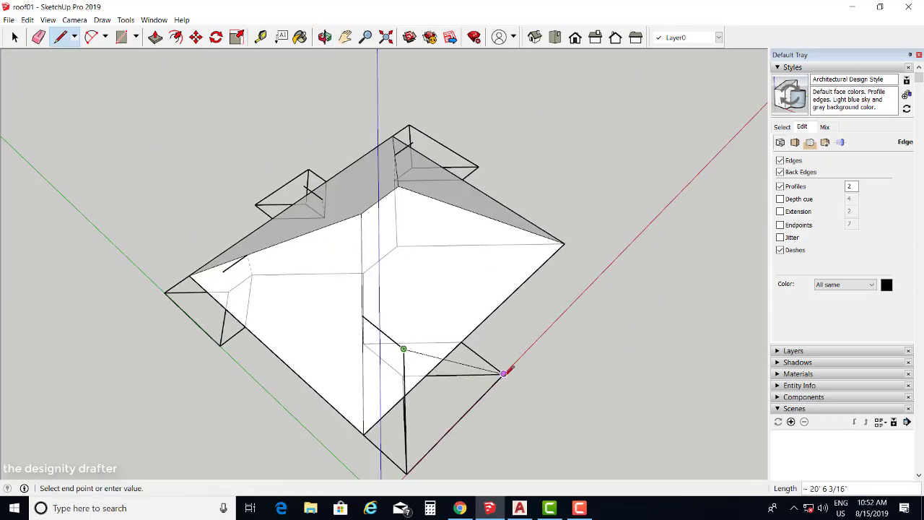
left_click(464, 343)
middle_click_drag(465, 343, 79, 361)
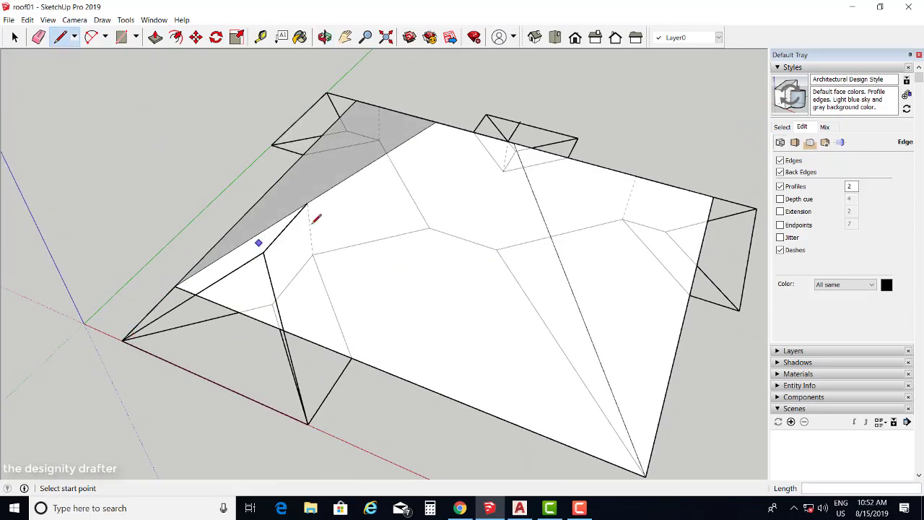
Draw the rear wing's 26' eave edge between its two outer corners to close the triangular end face.
scroll(316, 217, "up", 1)
middle_click_drag(397, 426, 518, 431)
left_click(496, 437)
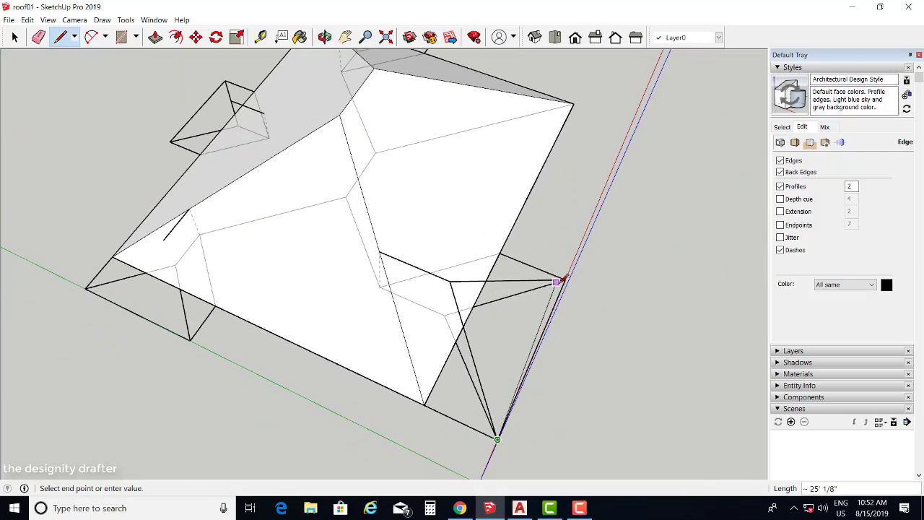
left_click(566, 279)
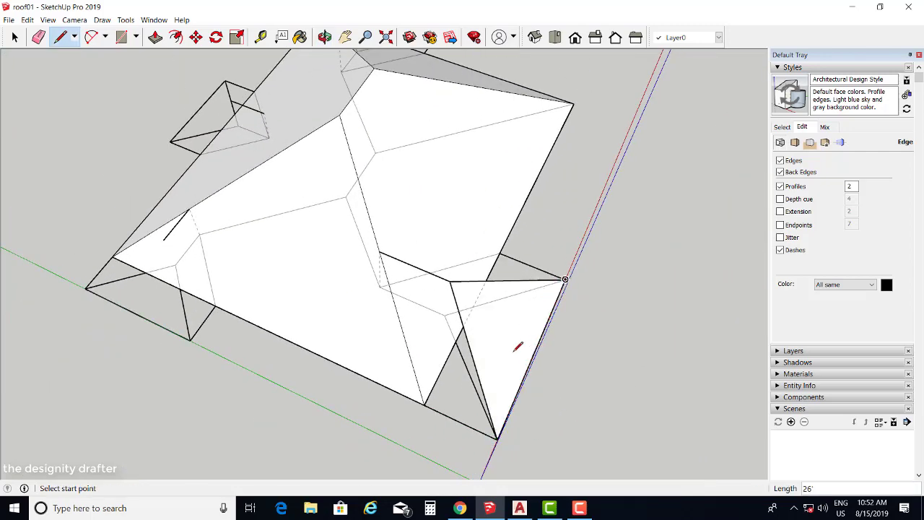
Close the rear wing's slope on the side away from the origin by drawing its 10' side eave and the valley edge from the ridge's inner end.
scroll(570, 279, "up", 5)
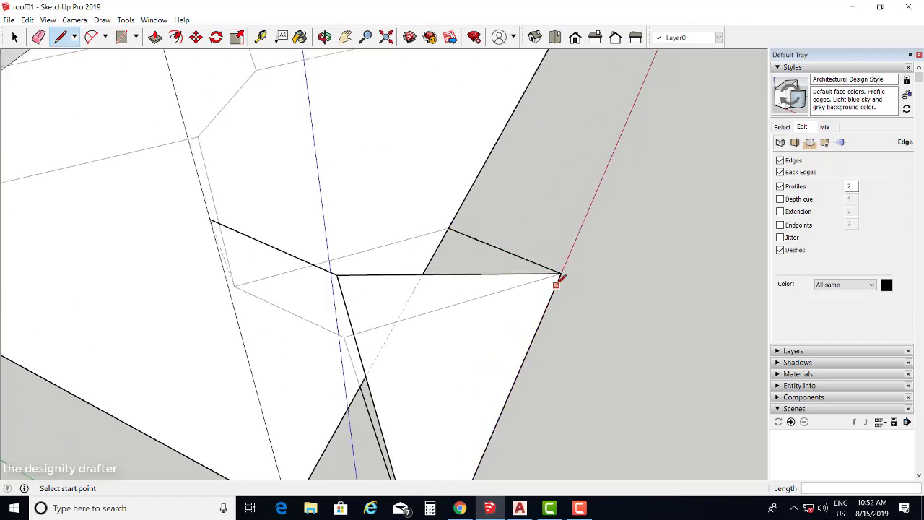
left_click(562, 273)
left_click(449, 228)
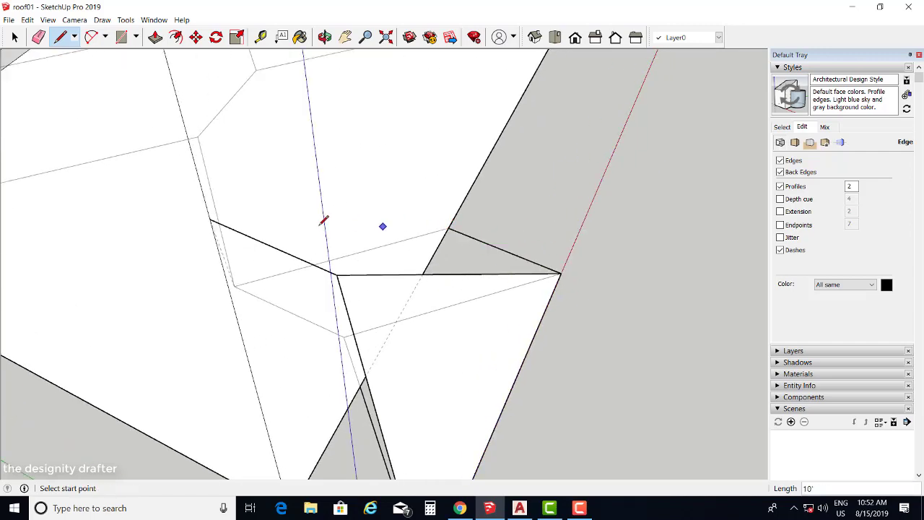
left_click(211, 218)
left_click(449, 228)
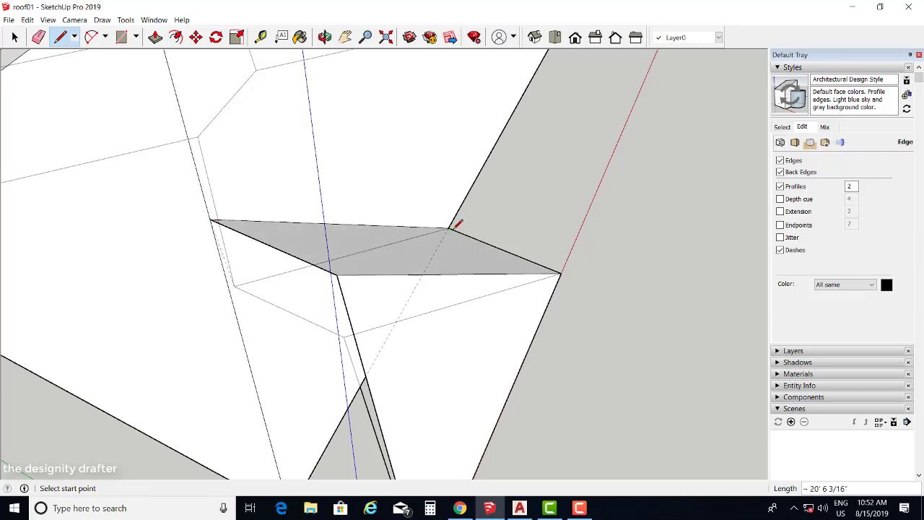
Close the rear wing's other slope by drawing the valley edge from the ridge's inner end to the main roof corner and its 10' side eave.
mouse_move(454, 223)
middle_mouse_down()
mouse_move(480, 244)
mouse_move(456, 342)
middle_mouse_up()
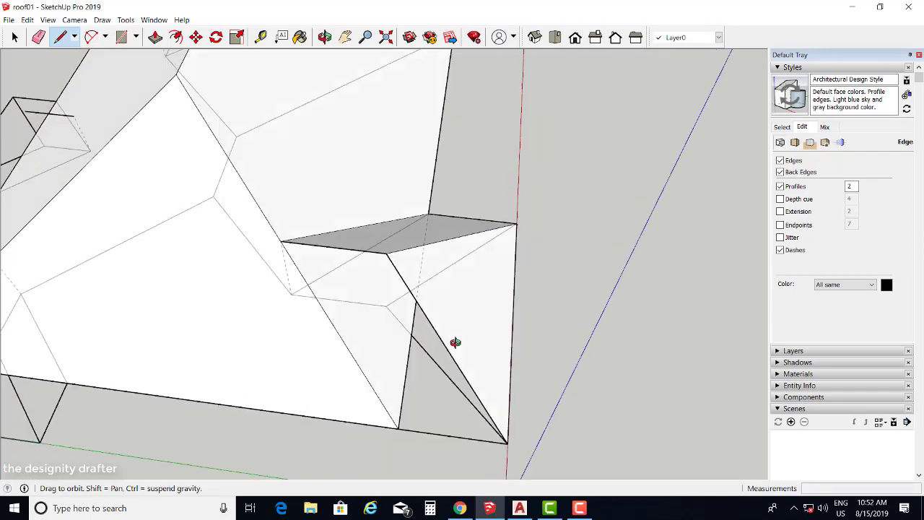
left_click(280, 240)
left_click(399, 427)
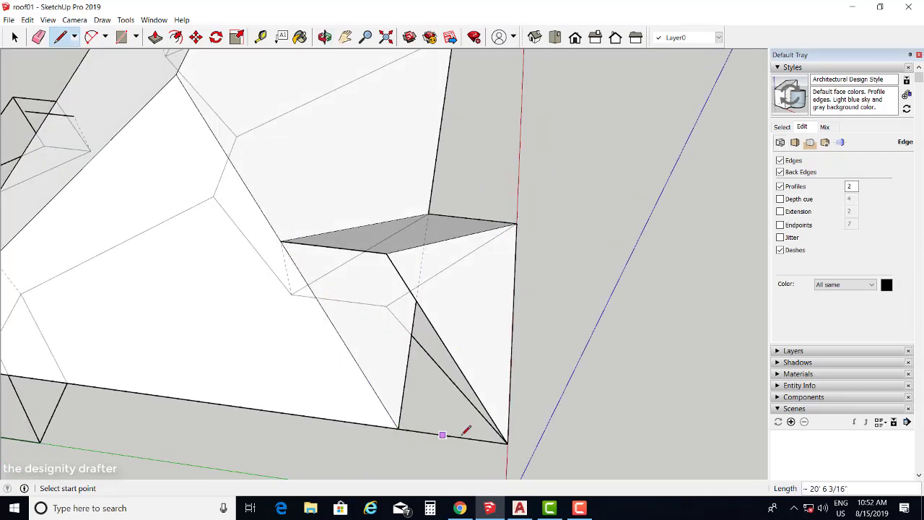
scroll(505, 445, "up", 5)
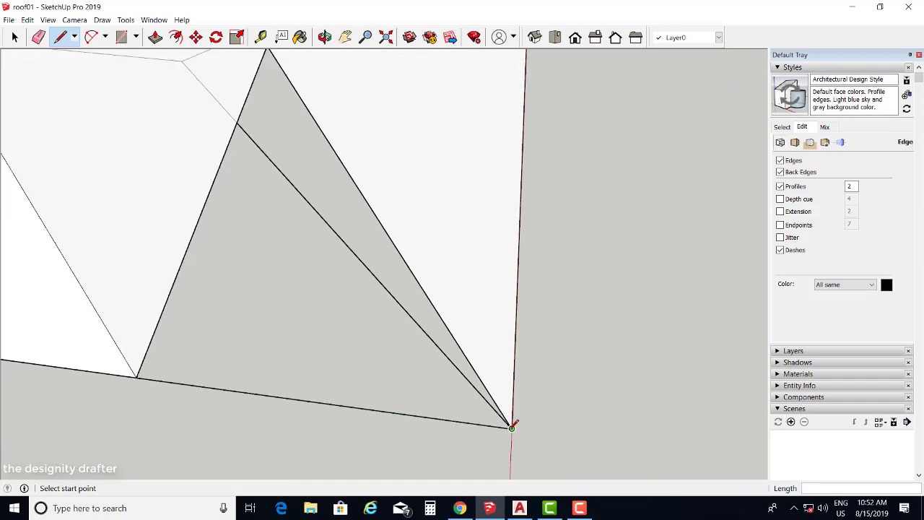
left_click(511, 426)
left_click(136, 376)
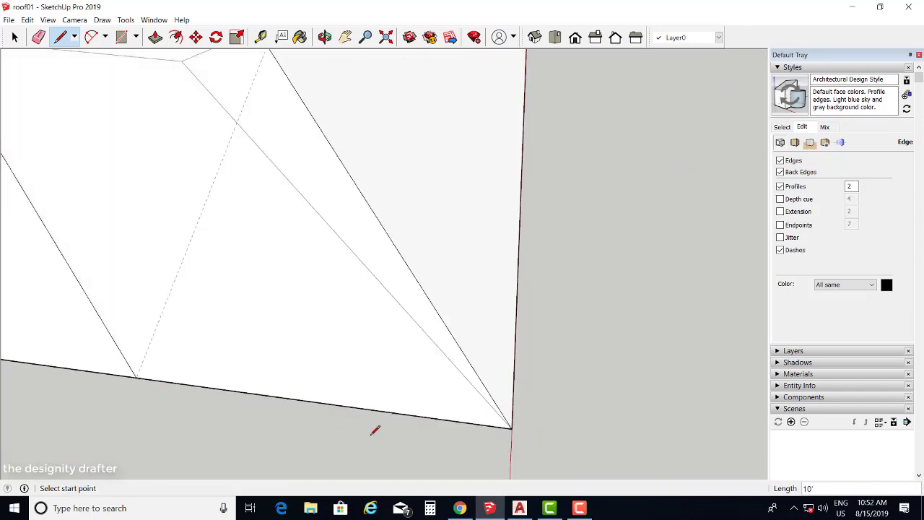
Close the triangular end face of the wing on the green axis with two hip edges, about 14' 2" long, and its 18' eave.
scroll(428, 426, "down", 5)
scroll(476, 375, "down", 2)
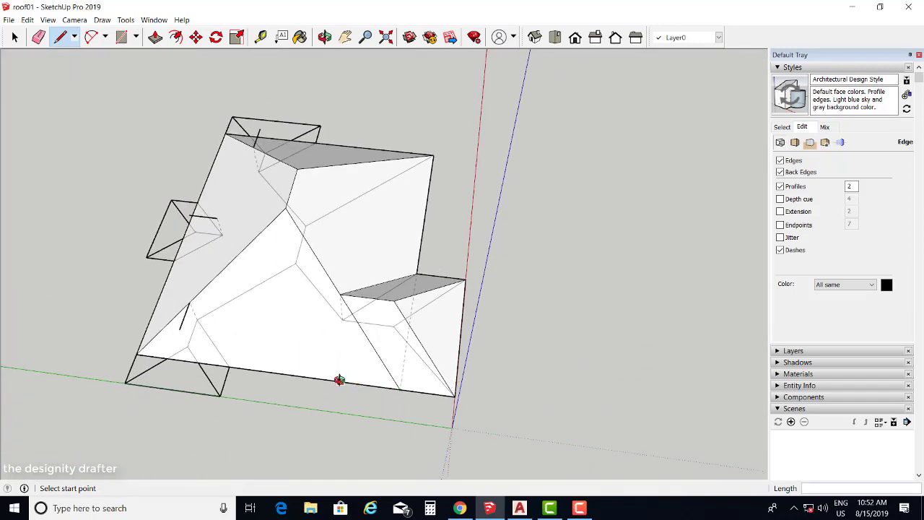
middle_click_drag(340, 380, 544, 353)
scroll(436, 269, "down", 3)
scroll(360, 422, "up", 2)
scroll(346, 424, "up", 3)
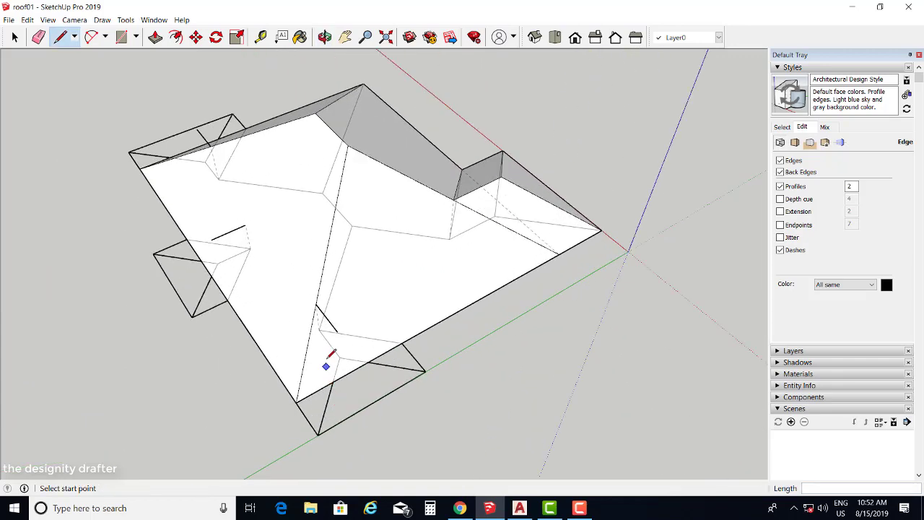
left_click(340, 324)
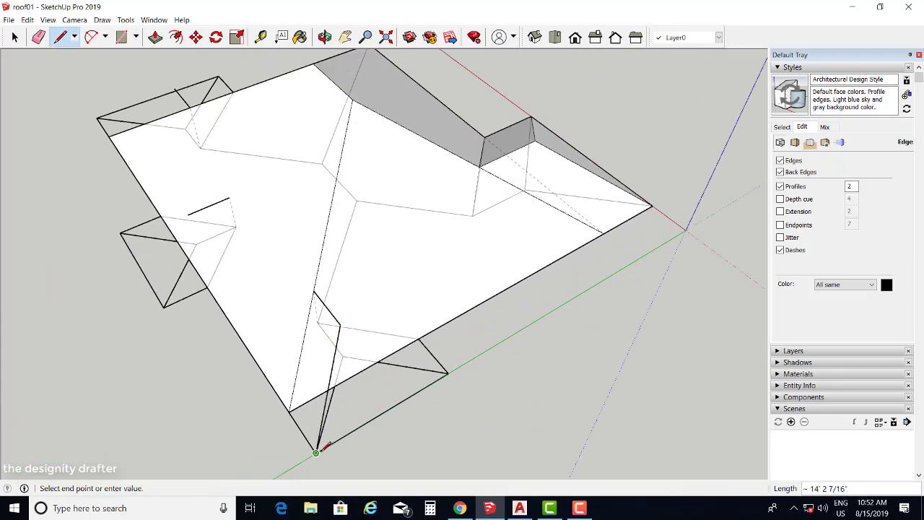
scroll(336, 352, "up", 1)
key("Escape")
left_click(342, 319)
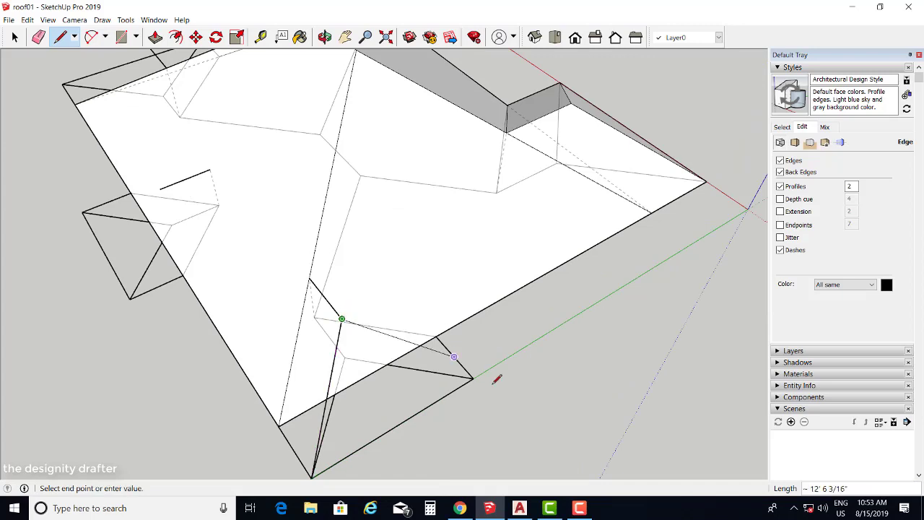
left_click(473, 376)
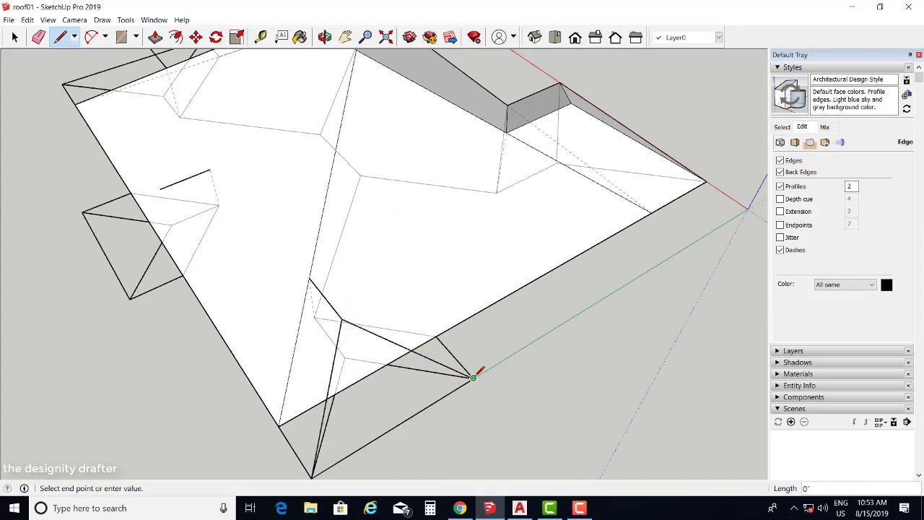
middle_click_drag(473, 376, 430, 378)
left_click(333, 460)
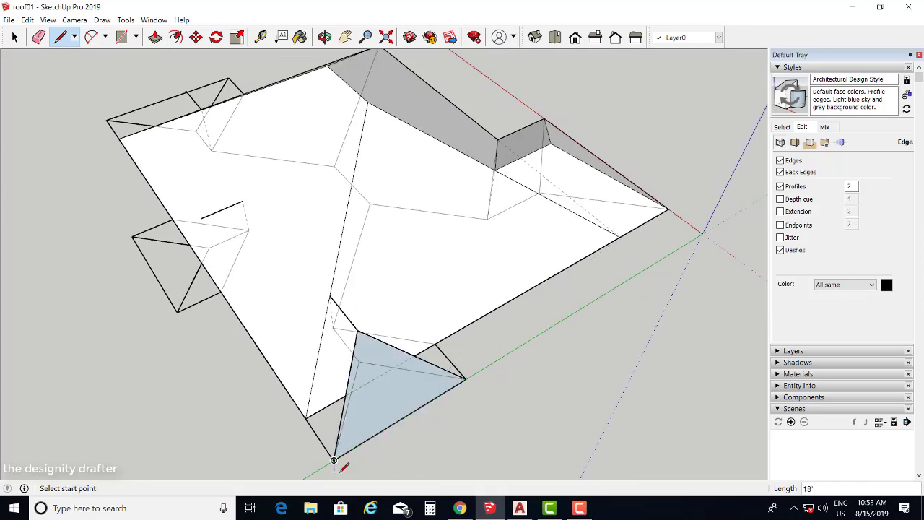
Close the green-axis wing's slope beside the main roof corner by drawing its 6' side eave and retracing the raised ridge.
left_click(333, 459)
left_click(306, 418)
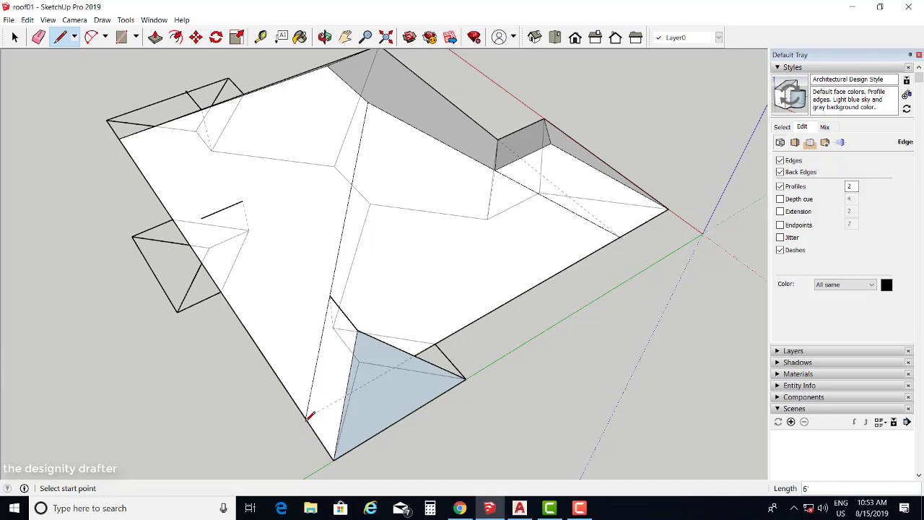
left_click(330, 296)
left_click(358, 331)
Draw the green-axis wing's valley edge on the side facing the origin, from the main roof eave to the ridge's inner end.
mouse_move(384, 356)
middle_mouse_down()
mouse_move(189, 372)
mouse_move(308, 377)
middle_mouse_up()
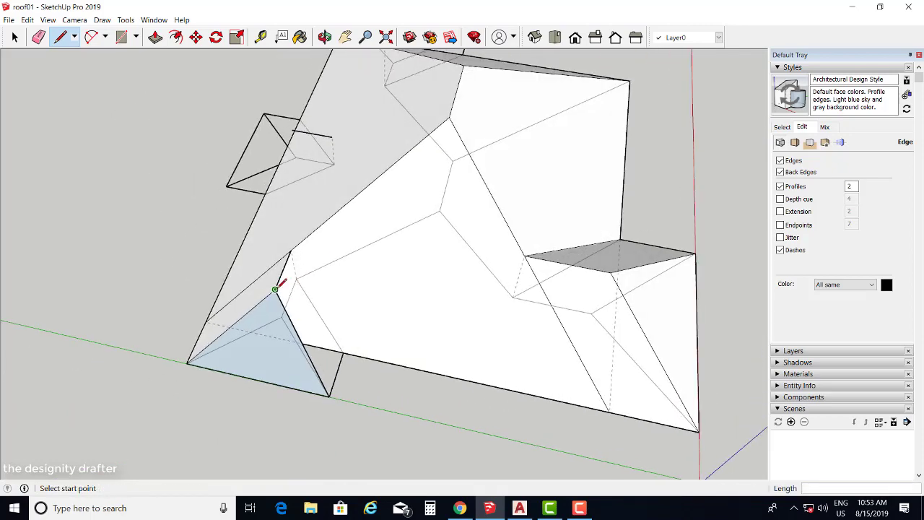
left_click(275, 288)
left_click(329, 395)
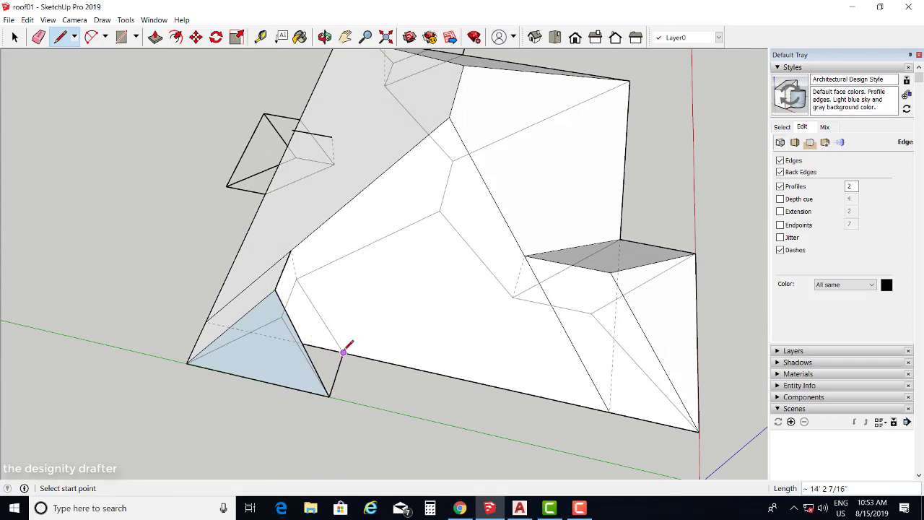
left_click(344, 352)
left_click(291, 252)
left_click(330, 396)
Close the green-axis wing's slope facing the origin by retracing its 6' ridge and its 6' side eave.
middle_click_drag(329, 393, 209, 306)
scroll(271, 311, "up", 6)
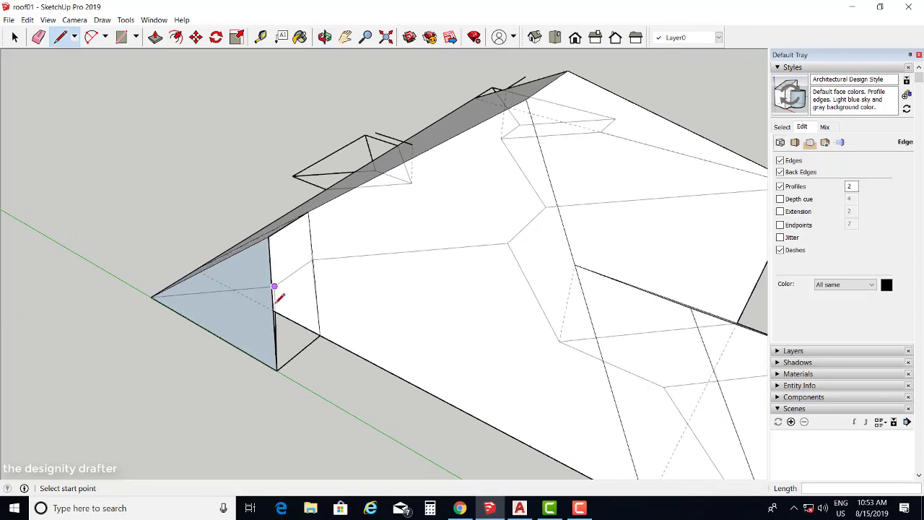
mouse_move(318, 426)
middle_mouse_down()
mouse_move(365, 467)
mouse_move(393, 415)
middle_mouse_up()
scroll(392, 384, "up", 2)
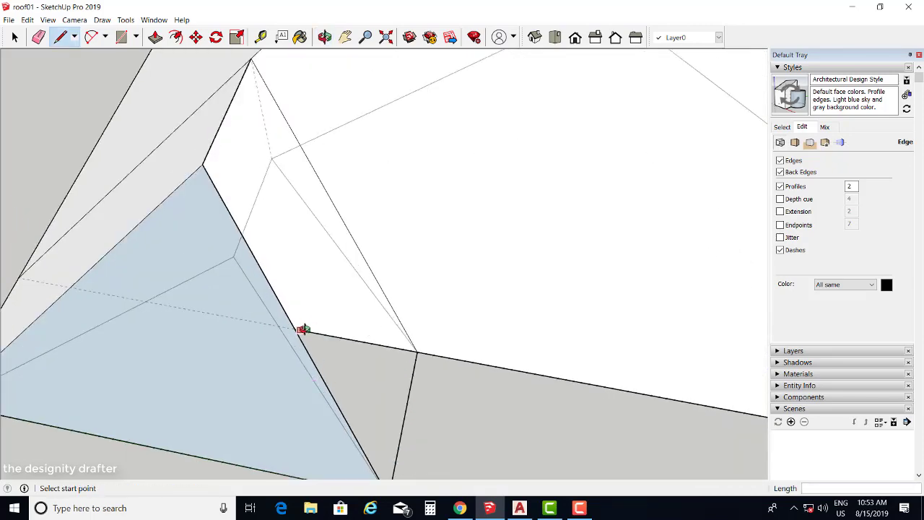
mouse_move(303, 330)
middle_mouse_down()
mouse_move(489, 330)
mouse_move(494, 363)
middle_mouse_up()
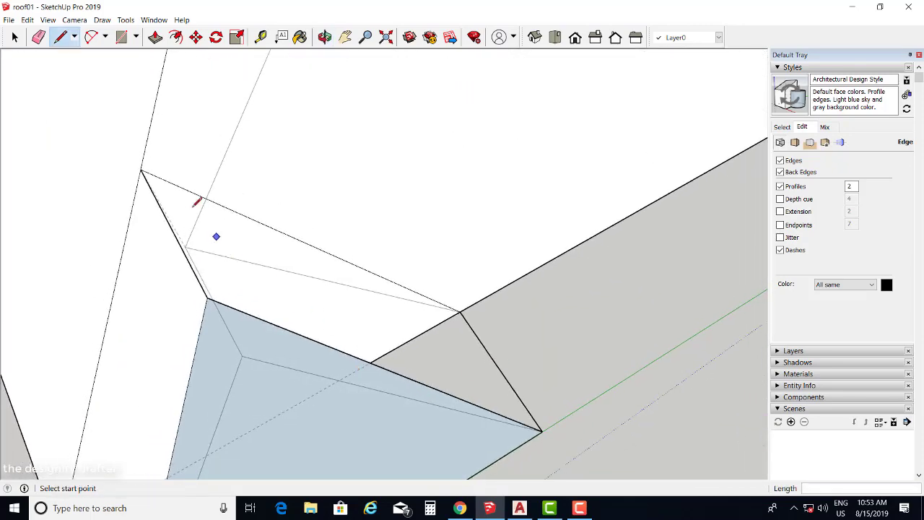
left_click(141, 169)
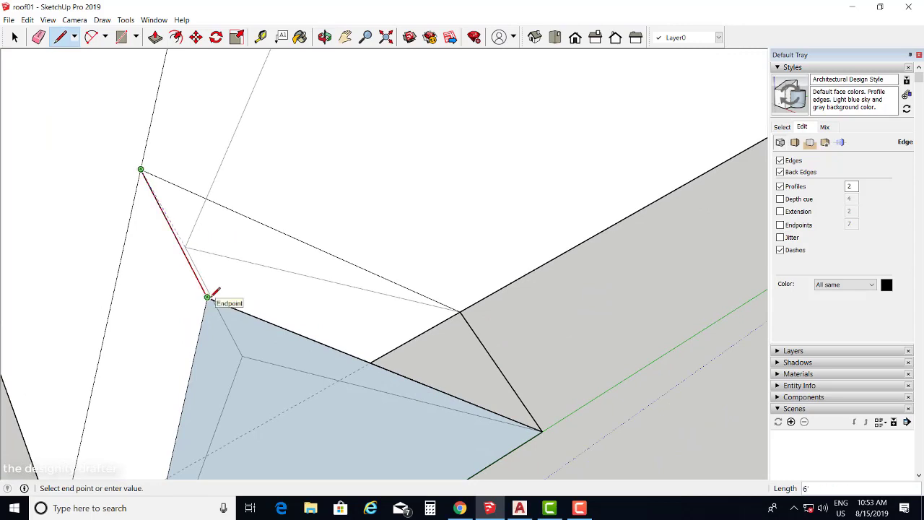
left_click(207, 297)
left_click(542, 430)
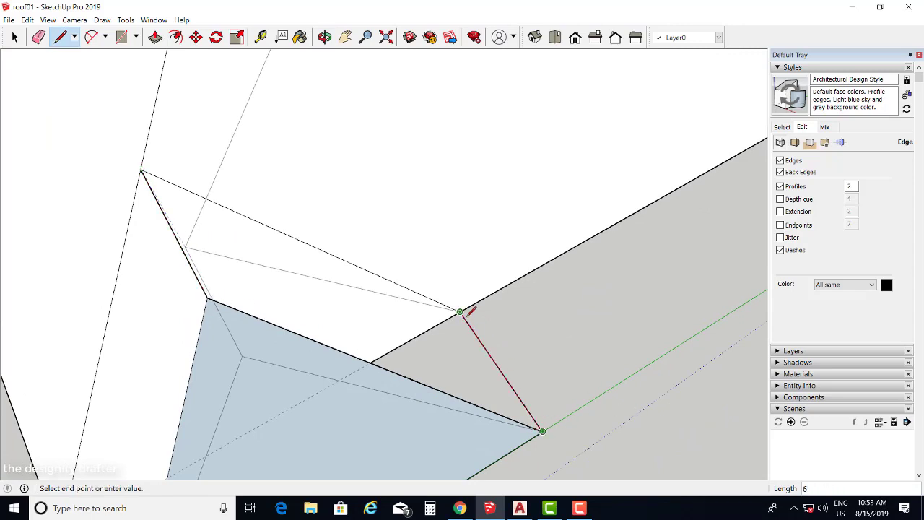
left_click(460, 311)
Turn off the display of back edges in the style's edge settings.
mouse_move(467, 305)
middle_mouse_down()
mouse_move(520, 351)
mouse_move(664, 318)
mouse_move(607, 306)
mouse_move(474, 309)
mouse_move(320, 371)
mouse_move(596, 381)
middle_mouse_up()
middle_click_drag(639, 286, 689, 292)
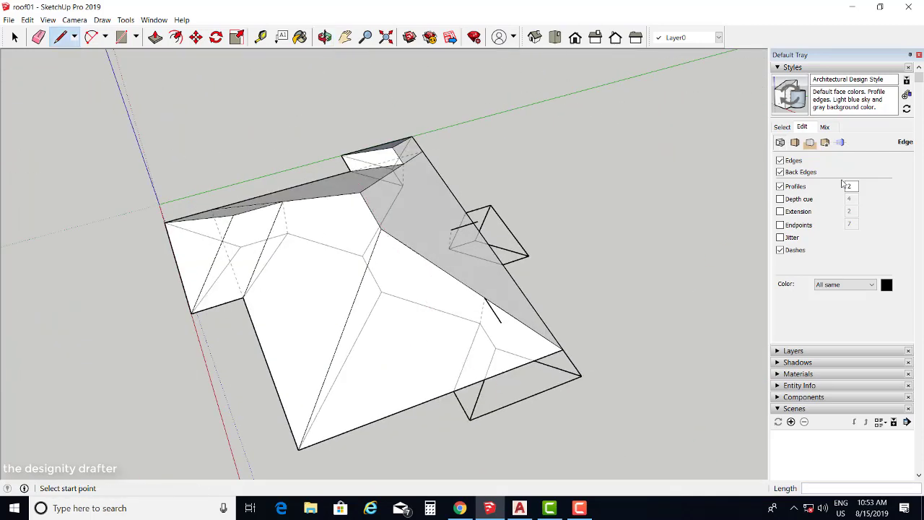
left_click(781, 171)
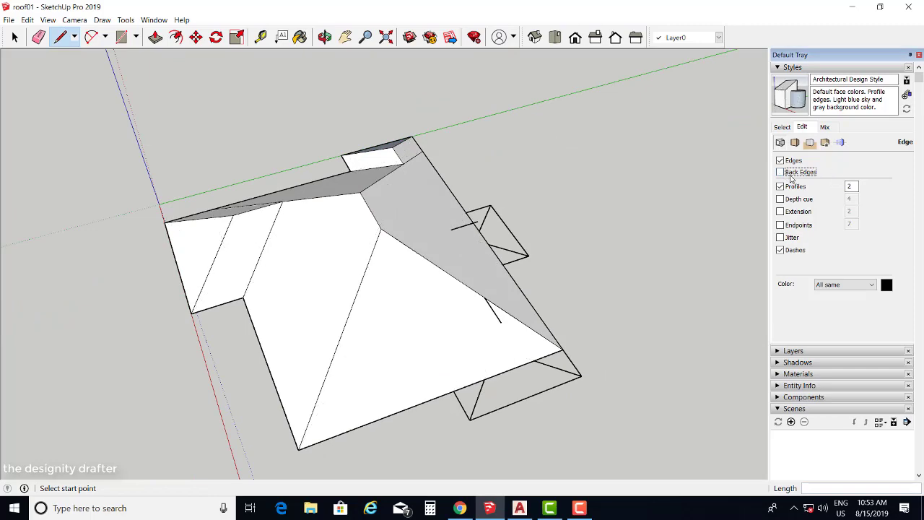
left_click(781, 172)
left_click(780, 172)
Close the triangular end face of the wing opposite the green axis with two hip edges, about 17' 4" long, and its outer eave.
middle_click_drag(459, 247, 498, 254)
scroll(499, 254, "up", 2)
left_click(514, 260)
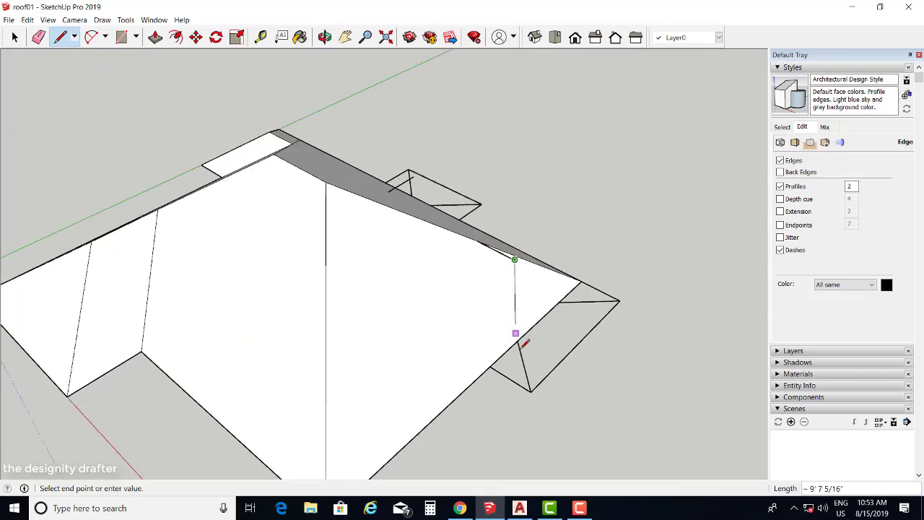
left_click(531, 391)
left_click(514, 260)
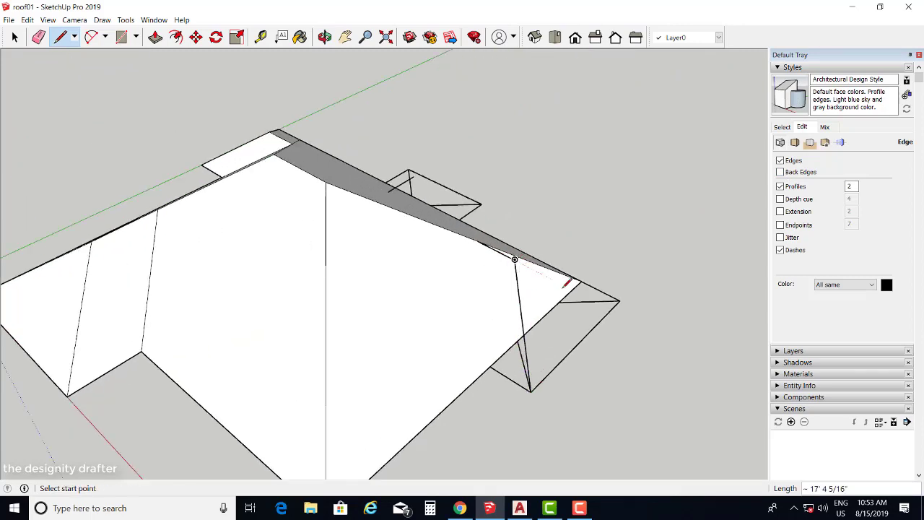
left_click(514, 259)
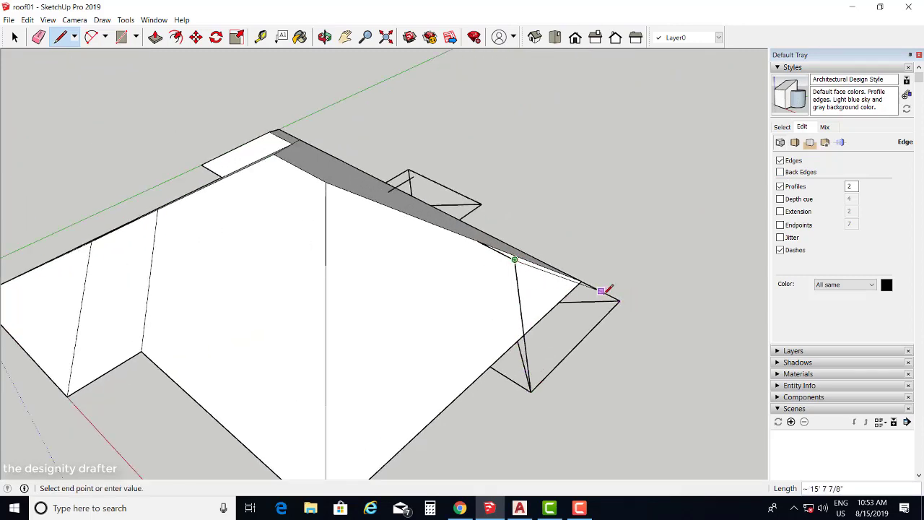
left_click(531, 390)
Close this wing's slope beside the main roof corner by retracing its 6' ridge, the main roof's hip and the wing's side eave.
mouse_move(532, 387)
middle_mouse_down()
mouse_move(117, 279)
mouse_move(303, 265)
middle_mouse_up()
left_click(296, 268)
left_click(344, 247)
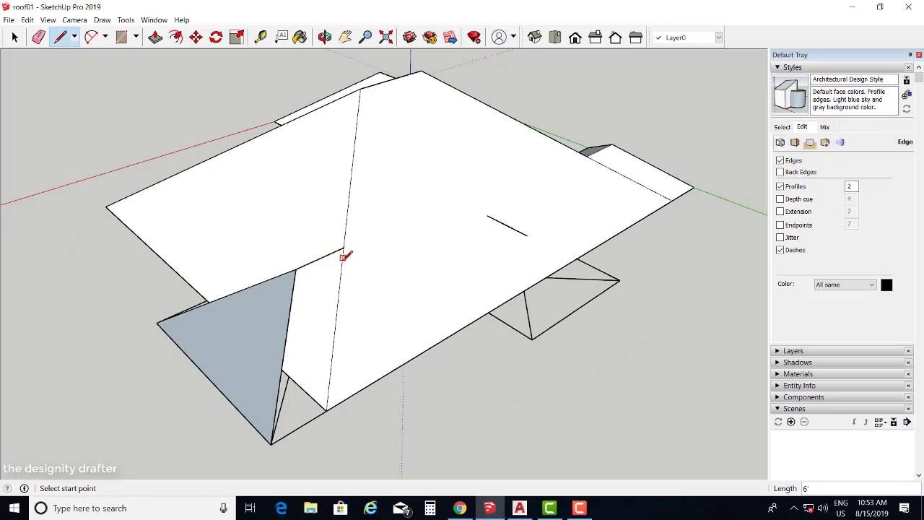
left_click(344, 247)
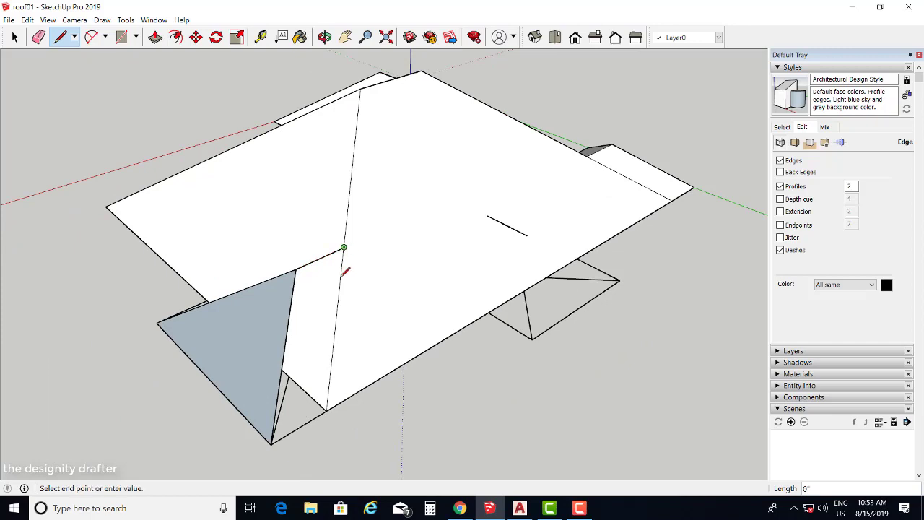
left_click(326, 410)
left_click(326, 410)
left_click(271, 443)
Draw the same wing's valley edge, about 17' 4" long, from the ridge's inner end to the main roof eave.
mouse_move(271, 442)
middle_mouse_down()
mouse_move(495, 298)
mouse_move(532, 229)
middle_mouse_up()
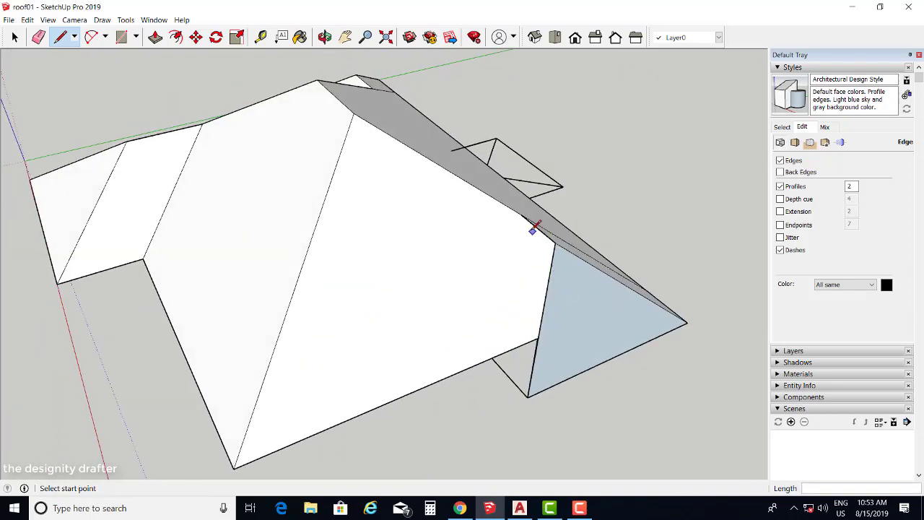
left_click(521, 214)
left_click(492, 358)
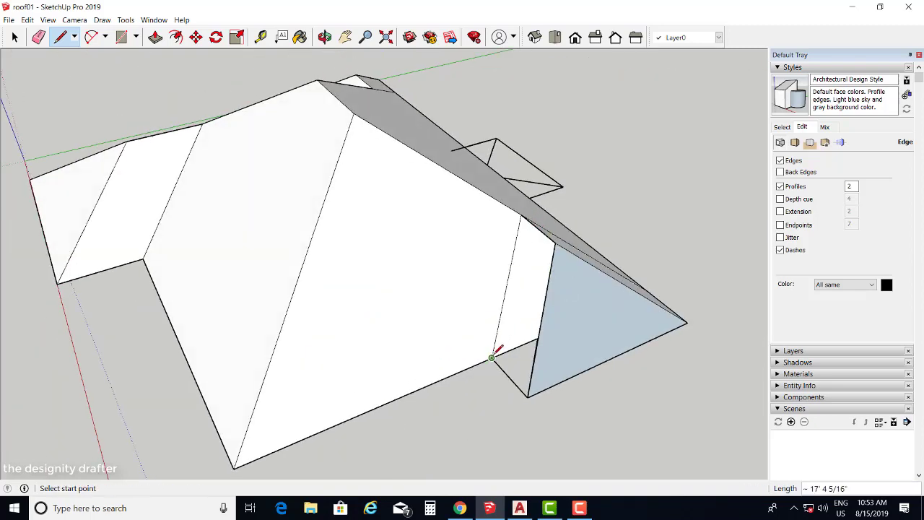
left_click(528, 397)
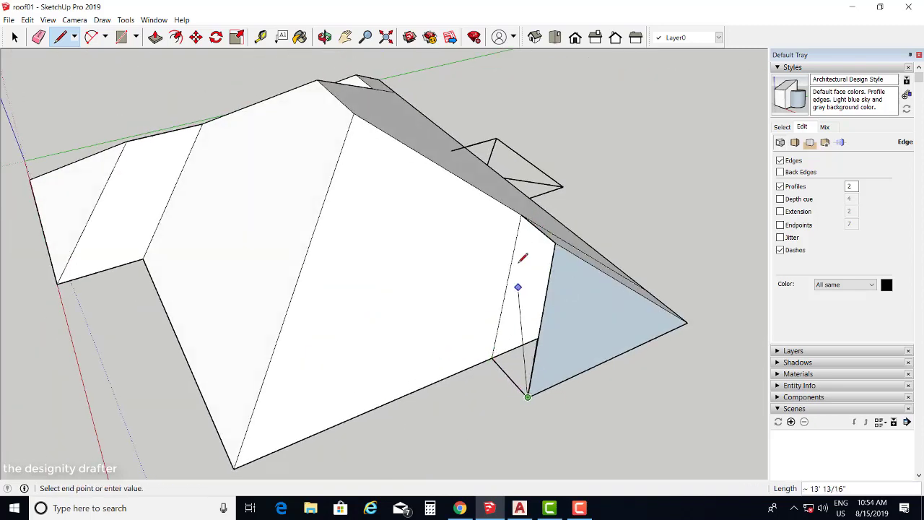
left_click(555, 243)
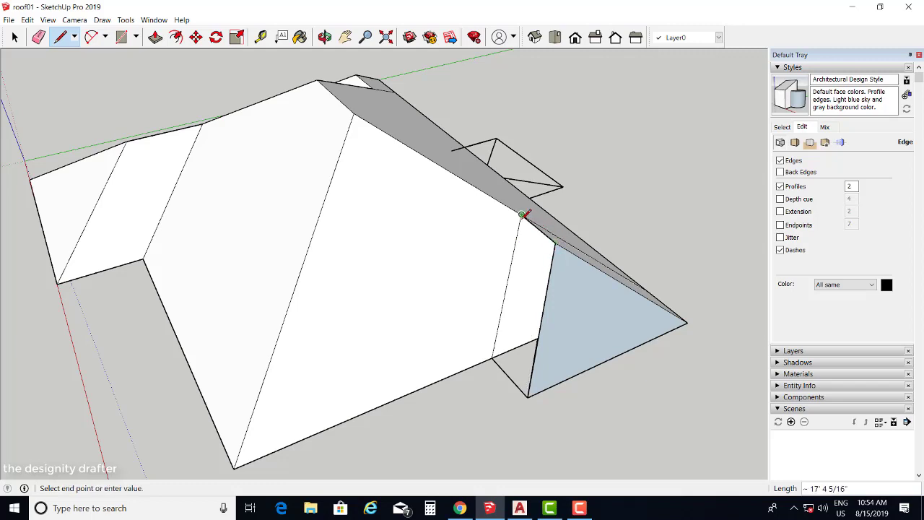
left_click(492, 357)
Close the slope between that valley and the end face by retracing the hip edge and the side eave.
mouse_move(553, 245)
middle_mouse_down()
mouse_move(592, 385)
mouse_move(713, 339)
middle_mouse_up()
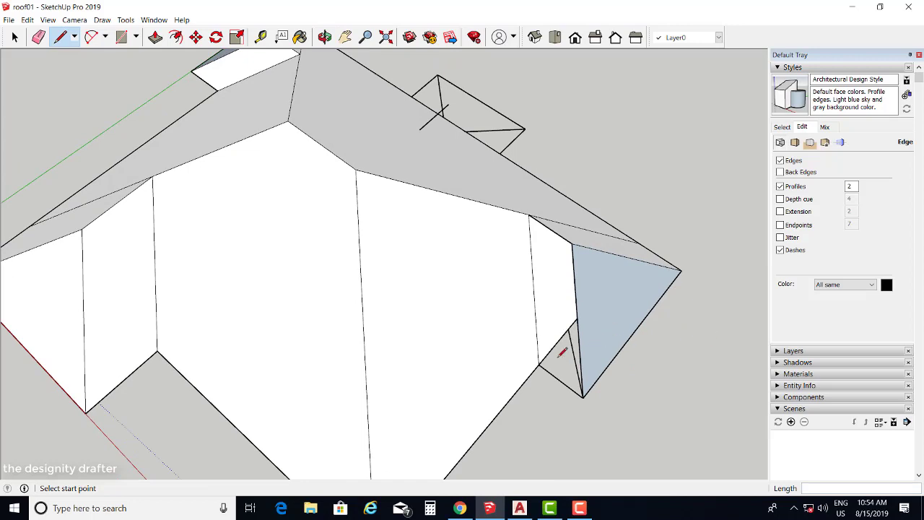
scroll(549, 253, "up", 4)
scroll(545, 153, "down", 2)
middle_click_drag(578, 298, 608, 336)
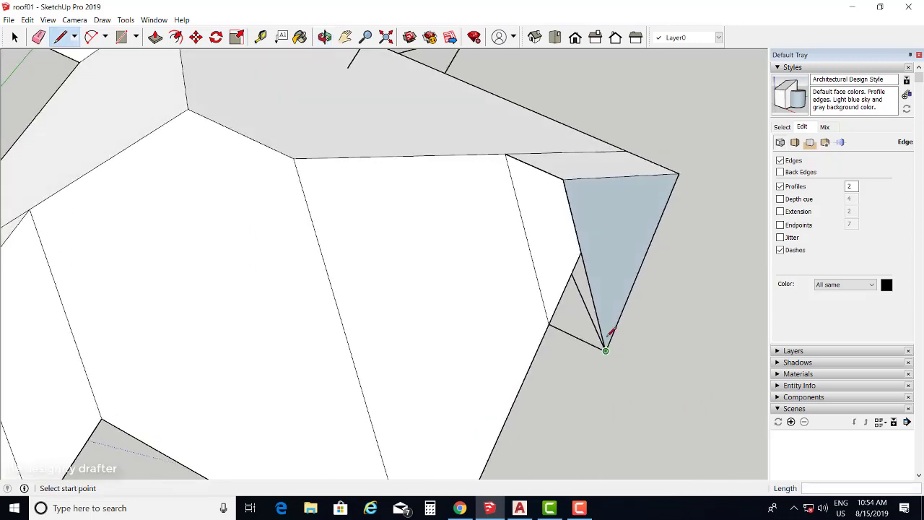
scroll(608, 334, "up", 2)
left_click(550, 126)
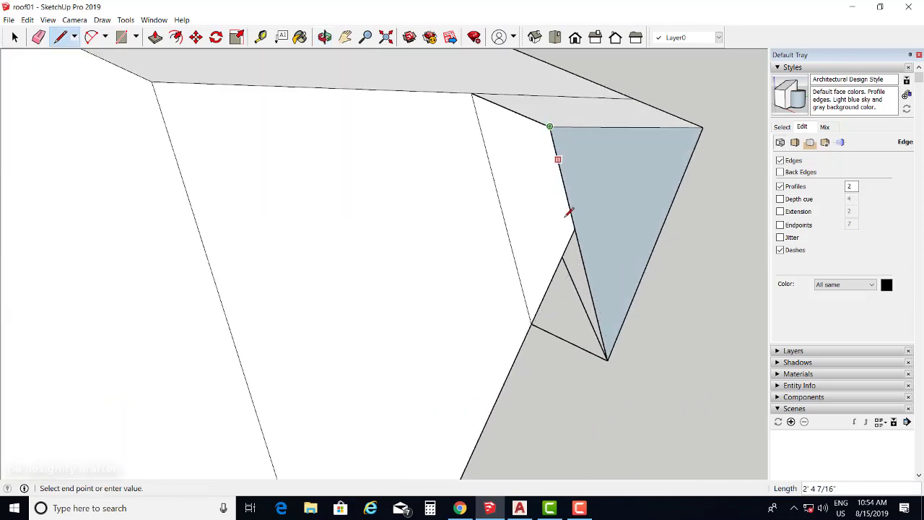
left_click(608, 358)
left_click(608, 358)
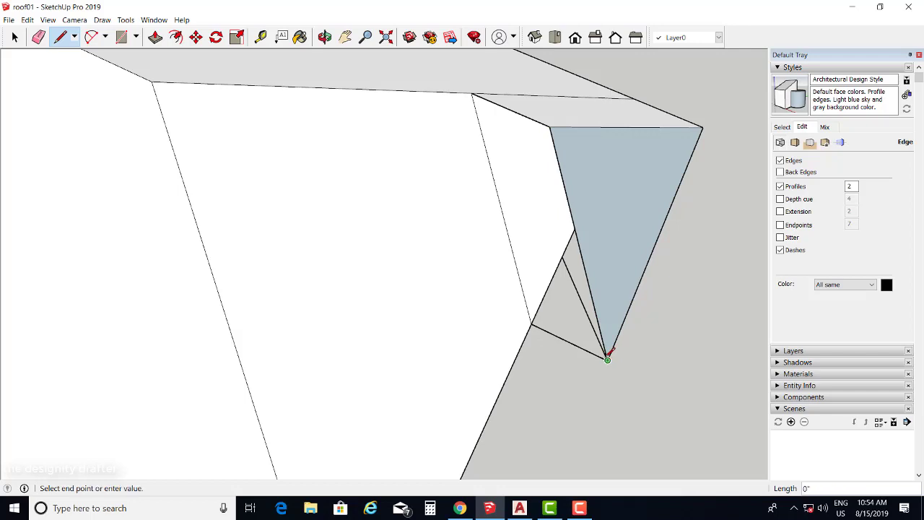
left_click(532, 323)
scroll(610, 353, "down", 2)
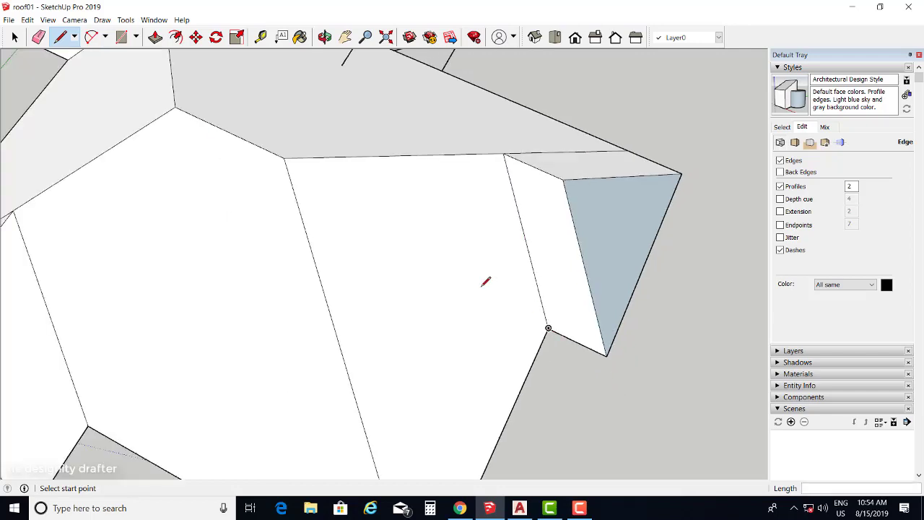
Close one slope of the middle wing, between the two corner wings, by drawing its hip, side eave and valley edge.
scroll(646, 275, "down", 2)
middle_click_drag(610, 313, 350, 184)
mouse_move(433, 245)
middle_mouse_down()
mouse_move(642, 315)
mouse_move(577, 288)
middle_mouse_up()
scroll(580, 252, "up", 2)
left_click(572, 223)
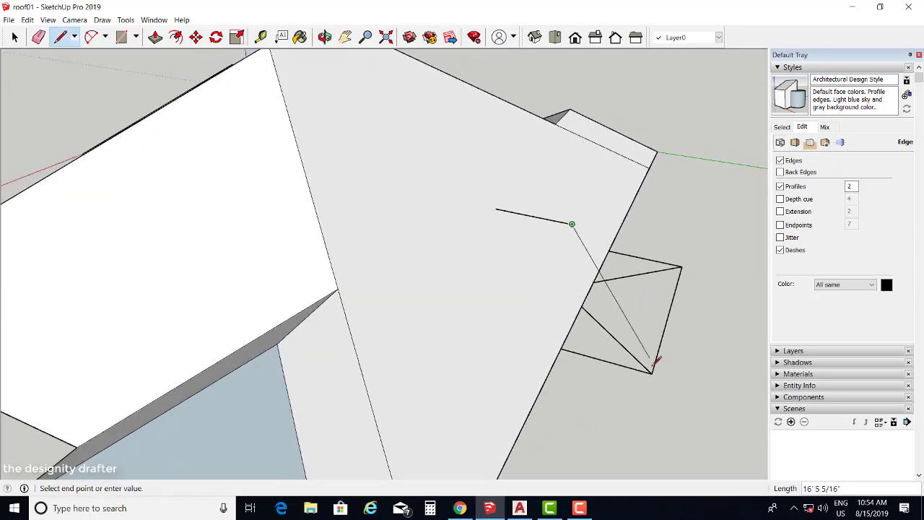
left_click(652, 373)
left_click(561, 348)
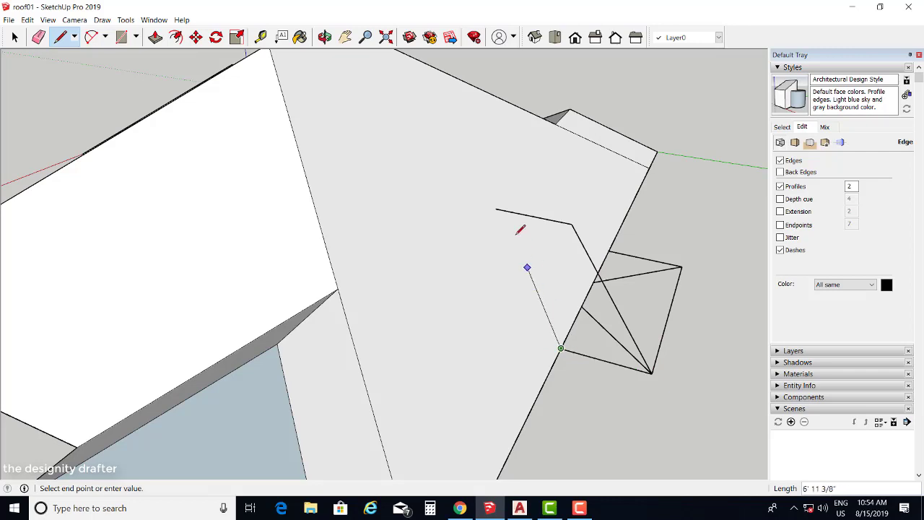
left_click(496, 209)
Close the middle wing's triangular end face by drawing its second hip edge and the outer eave between its two corners.
mouse_move(501, 200)
middle_mouse_down()
mouse_move(401, 281)
mouse_move(393, 274)
middle_mouse_up()
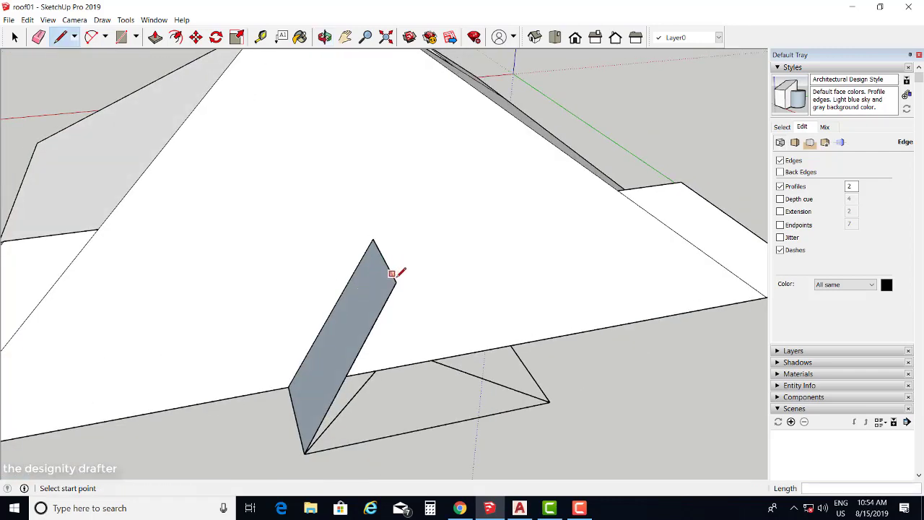
left_click(395, 283)
left_click(549, 401)
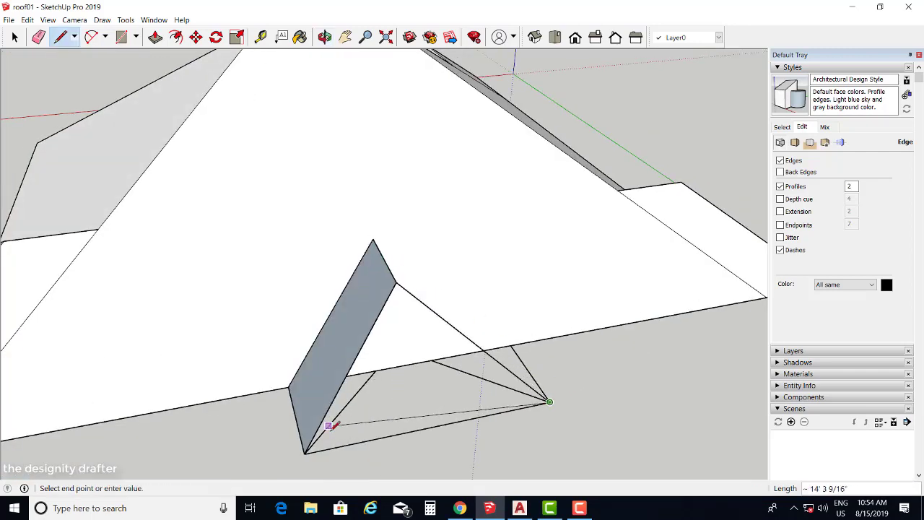
left_click(305, 452)
Try to close the middle wing's open slope by drawing its valley edge and retracing its side eave and hip edge.
mouse_move(306, 450)
middle_mouse_down()
mouse_move(344, 385)
mouse_move(363, 247)
mouse_move(355, 233)
middle_mouse_up()
left_click(351, 233)
left_click(430, 379)
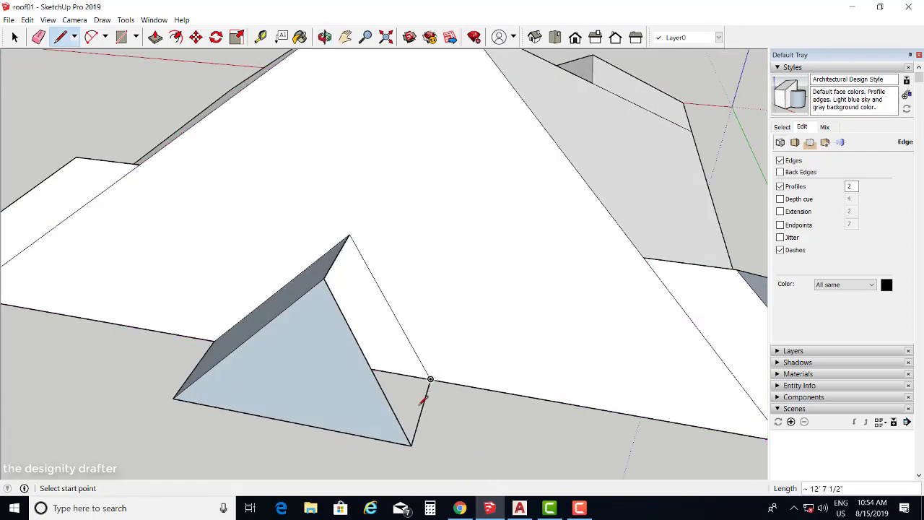
left_click(410, 443)
left_click(327, 286)
left_click(331, 277)
key("ctrl+z")
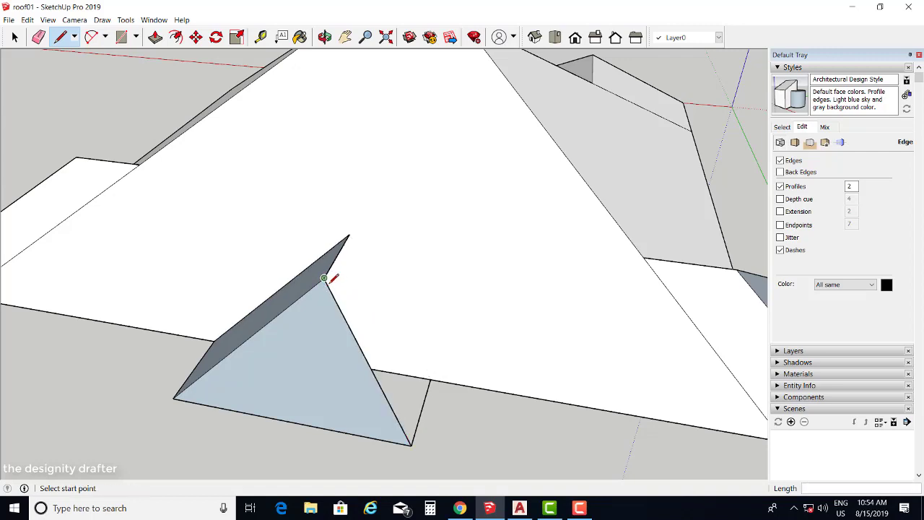
Close the middle wing's remaining slope by drawing its valley edge from the ridge's inner end to the main roof eave and retracing the side eave.
left_click(349, 234)
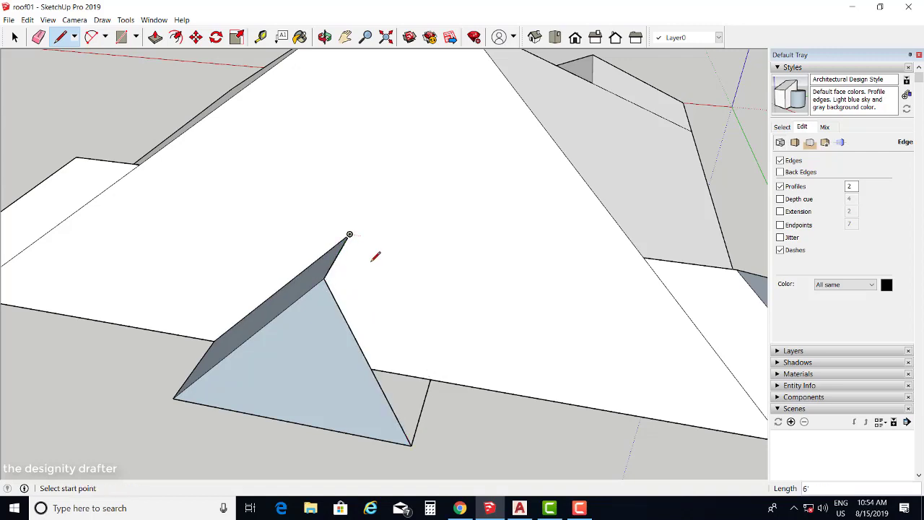
left_click(430, 379)
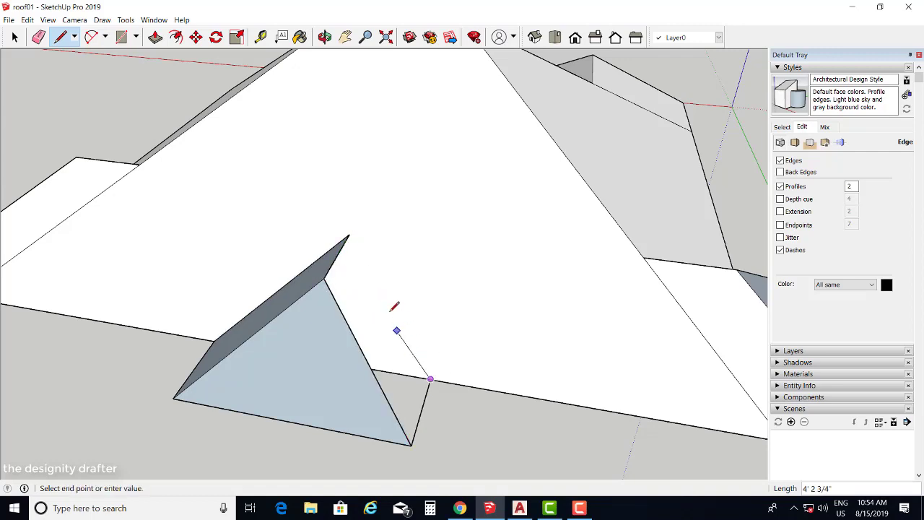
left_click(349, 236)
left_click(411, 444)
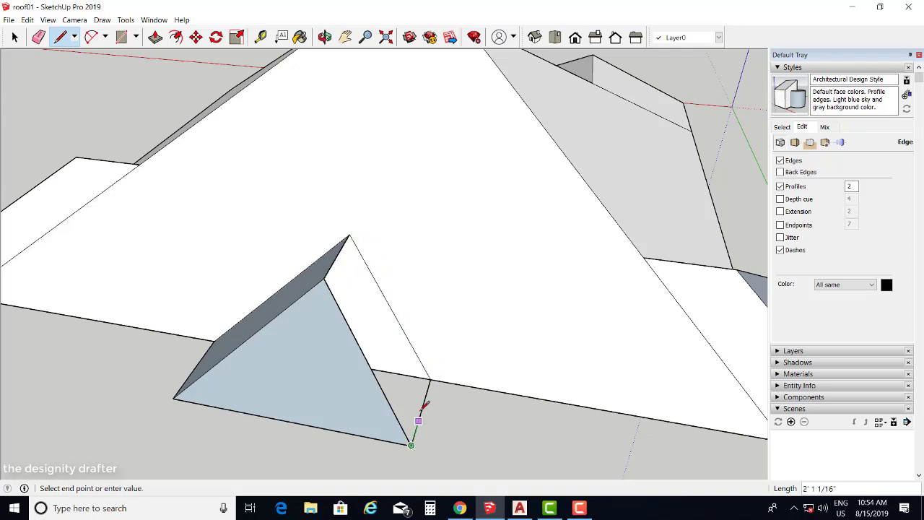
left_click(430, 379)
Delete the flat base face under the main roof and the imported plan linework beneath it.
middle_click_drag(378, 372, 526, 226)
left_click(15, 38)
scroll(556, 315, "down", 2)
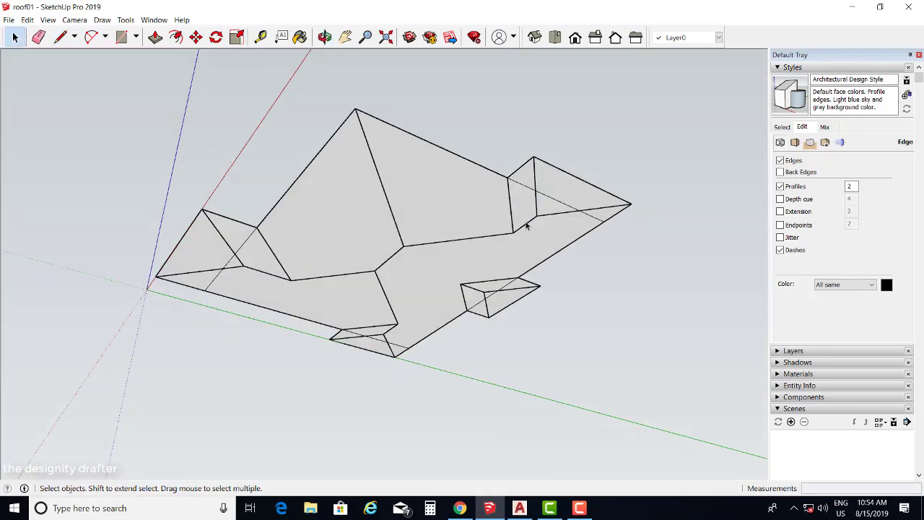
left_click(438, 259)
key("Delete")
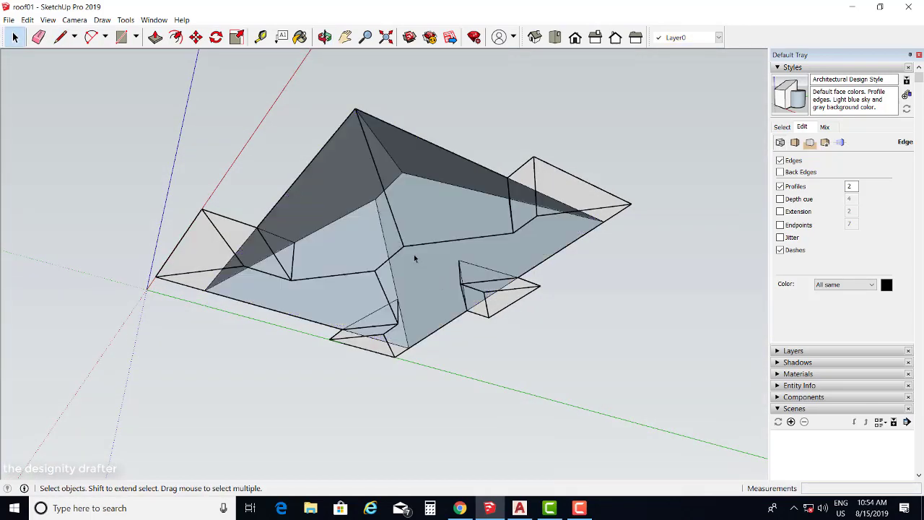
left_click(414, 246)
key("Delete")
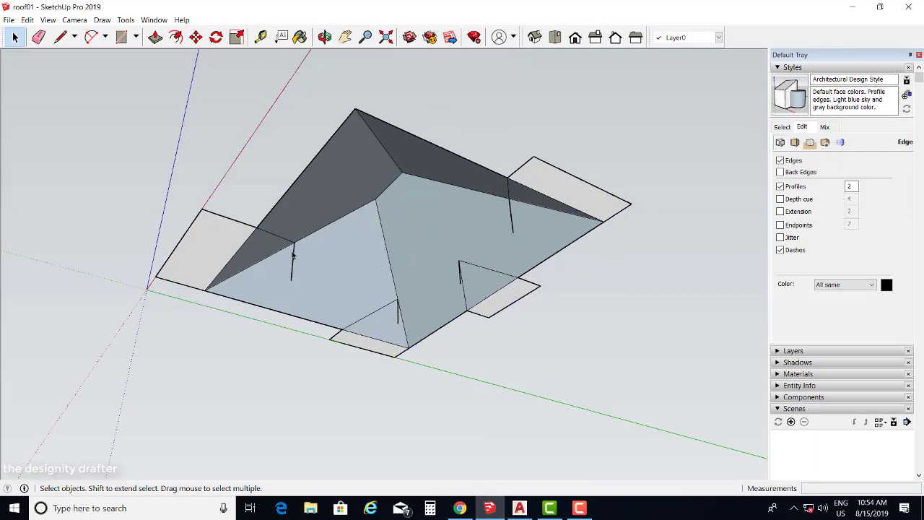
Erase the leftover vertical construction line under the corner wing nearest the origin.
left_click(290, 241)
left_click(390, 305)
scroll(393, 312, "up", 2)
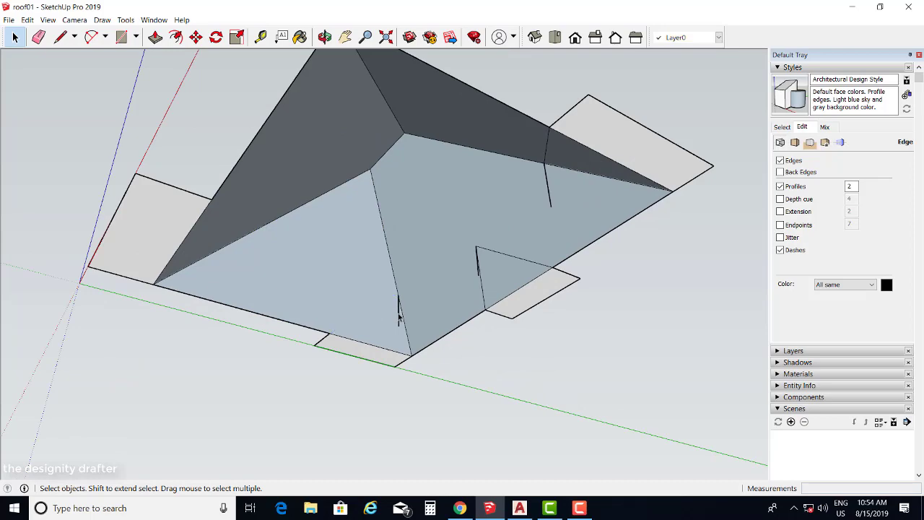
middle_click_drag(424, 334, 506, 258)
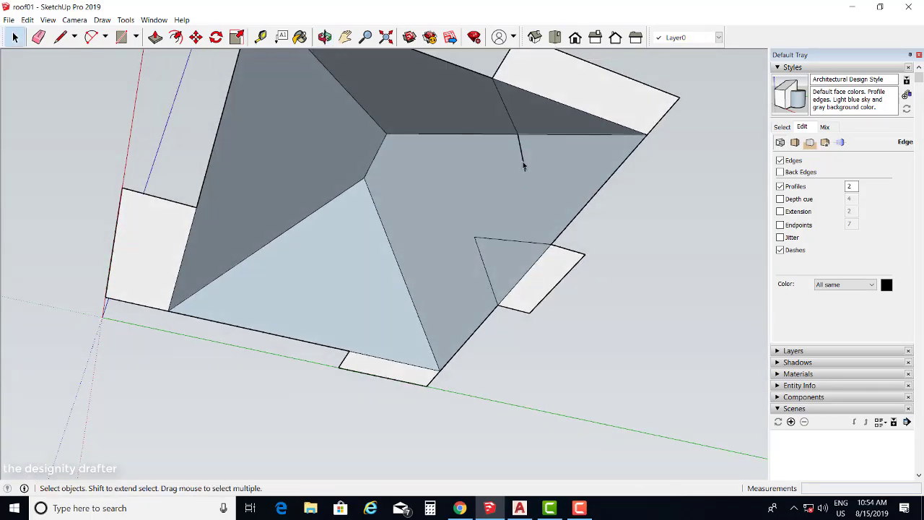
Close that corner wing's open slope with a valley edge, about 20' 6" long, from the ridge's inner end to the main roof eave.
middle_click_drag(533, 228, 316, 255)
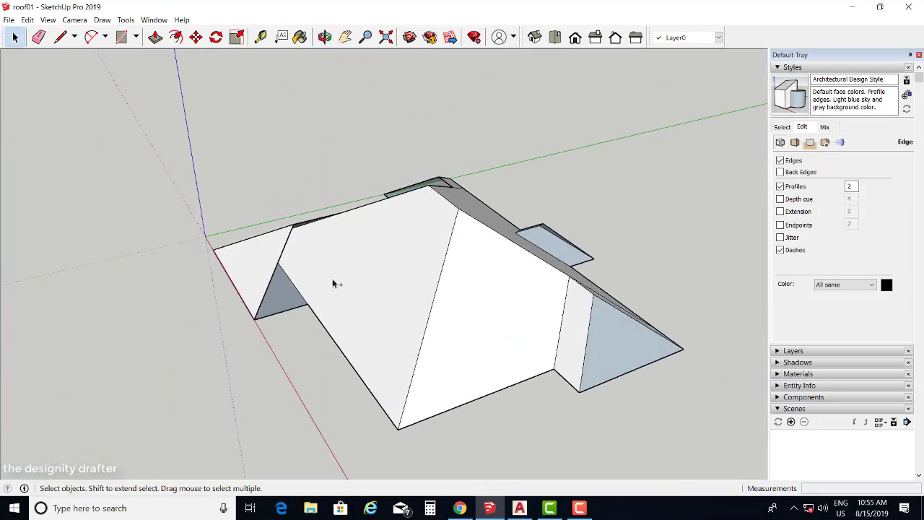
middle_click_drag(315, 308, 390, 375)
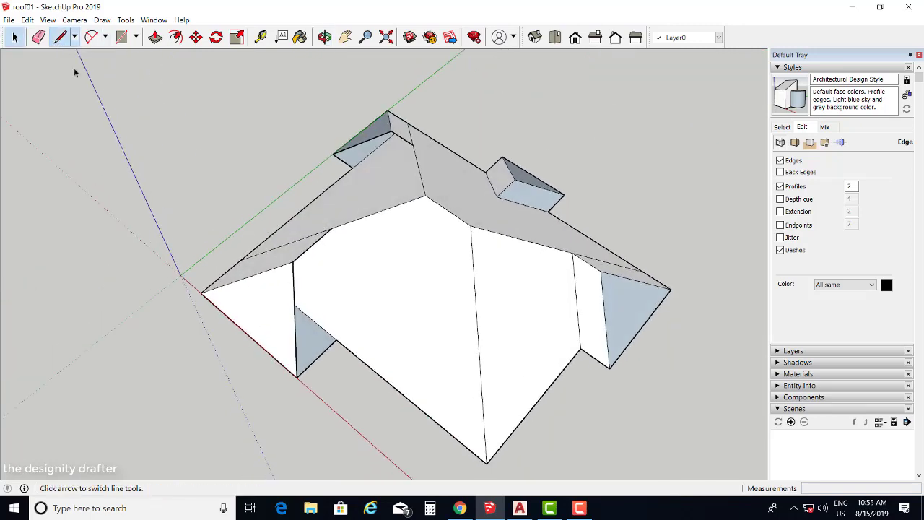
scroll(385, 206, "up", 3)
left_click(61, 37)
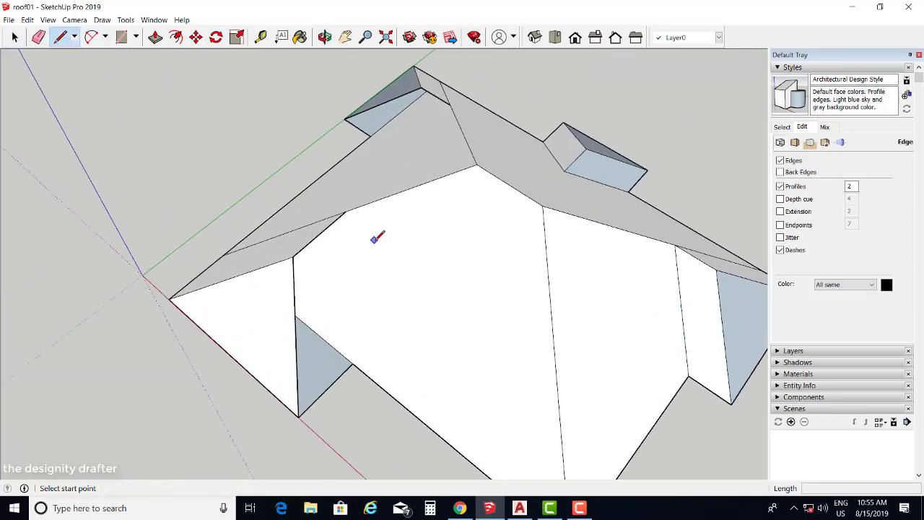
left_click(346, 211)
left_click(352, 365)
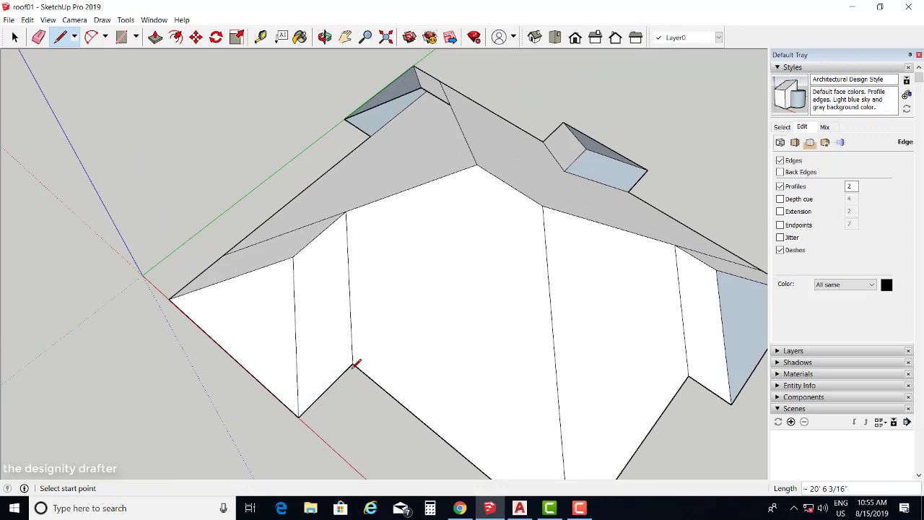
Delete the flat face under the same corner wing and the main roof eave segment crossing beneath it.
mouse_move(374, 379)
middle_mouse_down()
mouse_move(404, 346)
mouse_move(403, 319)
middle_mouse_up()
left_click(15, 37)
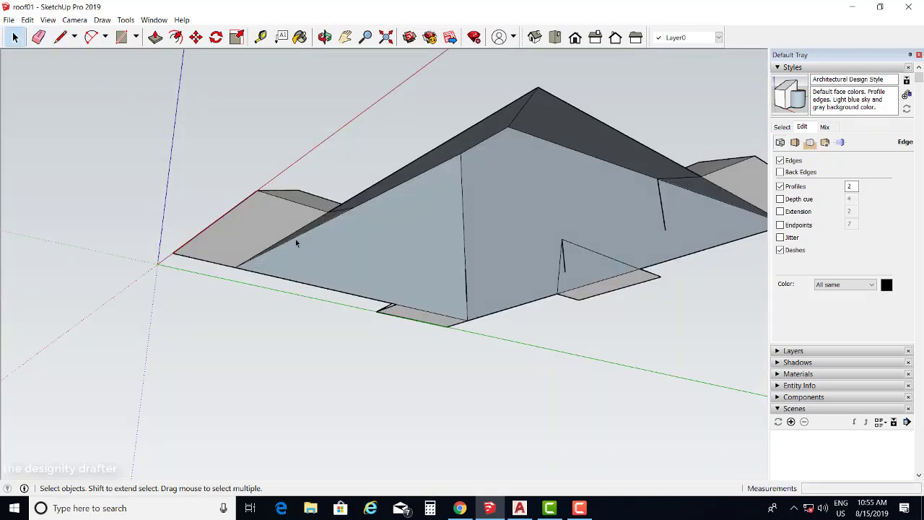
left_click(280, 231)
middle_click_drag(292, 267, 311, 273)
left_click(312, 211)
left_click(295, 237)
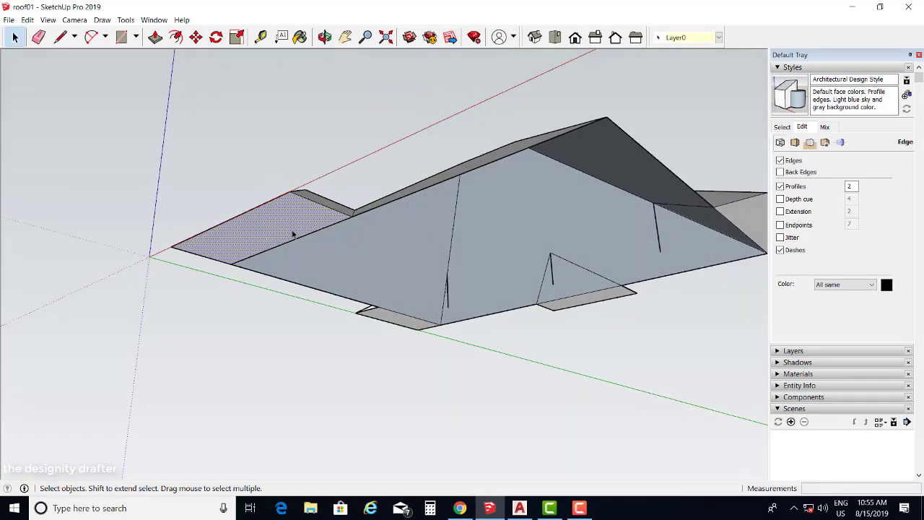
middle_click_drag(294, 238, 299, 241)
left_click(299, 240)
middle_click_drag(429, 289, 296, 207)
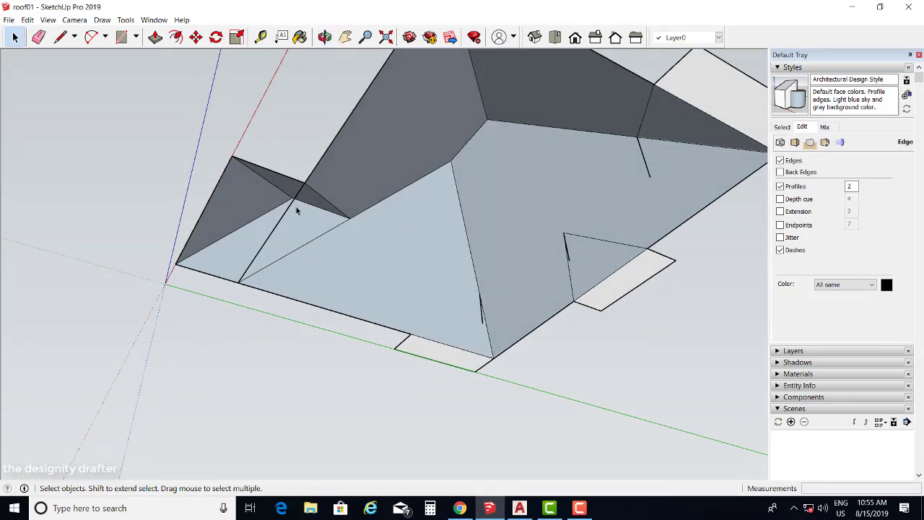
middle_click_drag(414, 306, 443, 366)
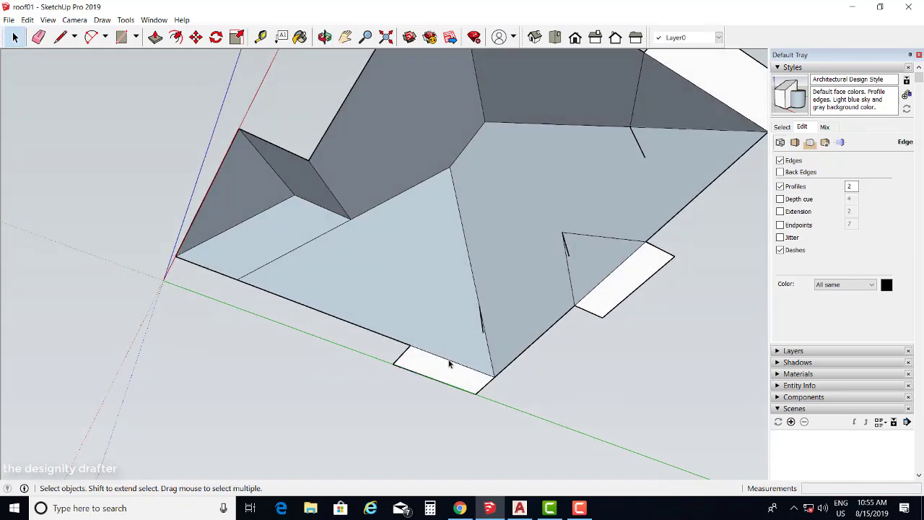
Delete the main roof eave segments and flat faces beneath the small corner wing and the middle wing.
left_click(448, 360)
key("Delete")
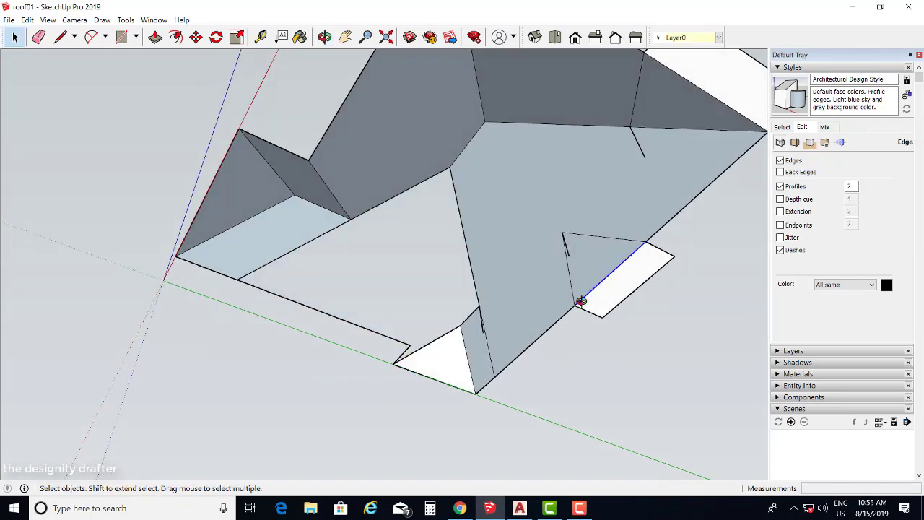
middle_click_drag(581, 301, 516, 196)
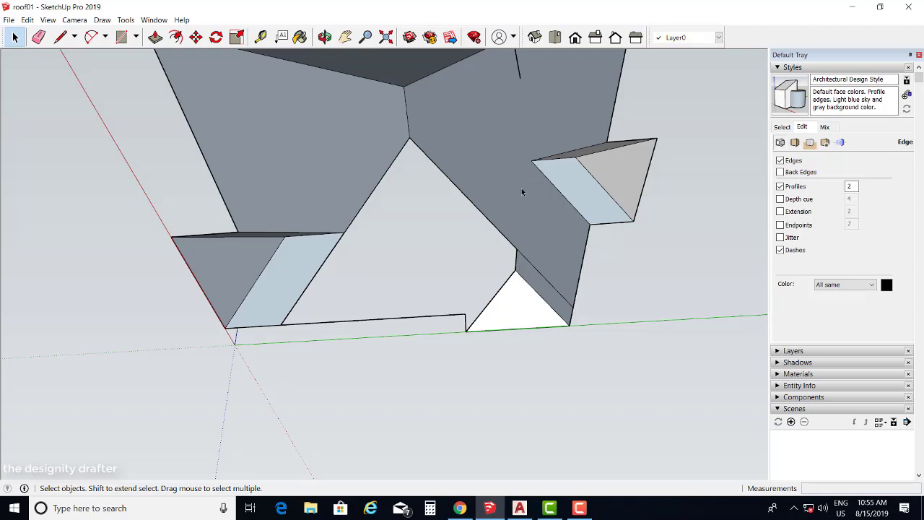
Erase the leftover main roof hip segments that cross the corner wings' coplanar slopes.
middle_click_drag(521, 191, 383, 351)
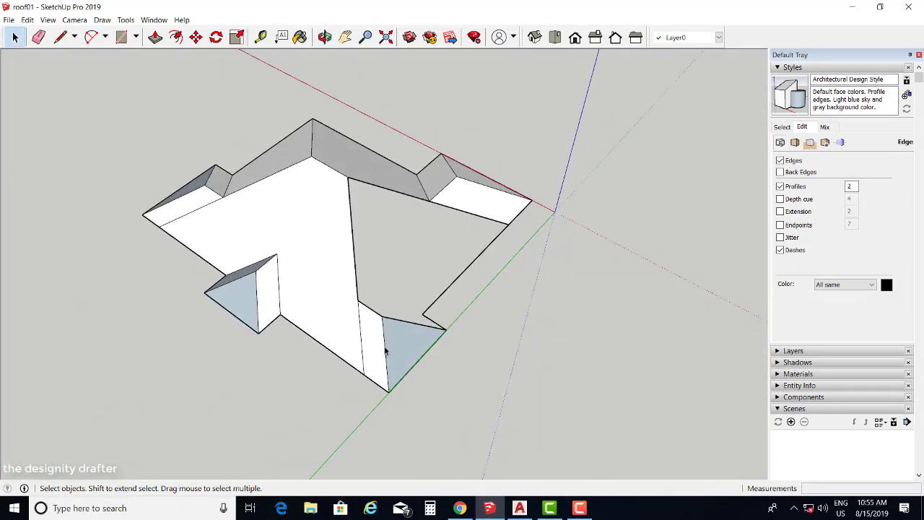
middle_click_drag(190, 236, 180, 290)
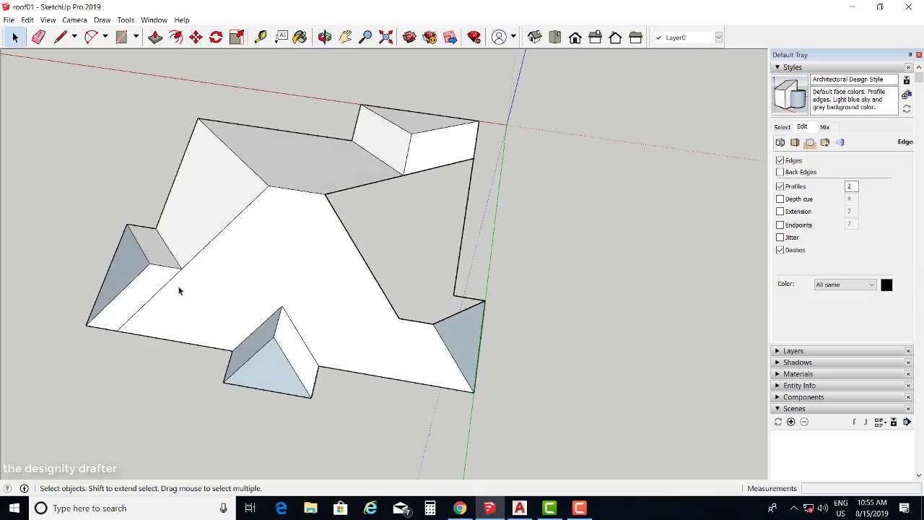
middle_click_drag(319, 209, 549, 256)
Rebuild the missing slopes by drawing the small corner wing's valley edge from its ridge's inner end to the main roof eave corner.
left_click(60, 37)
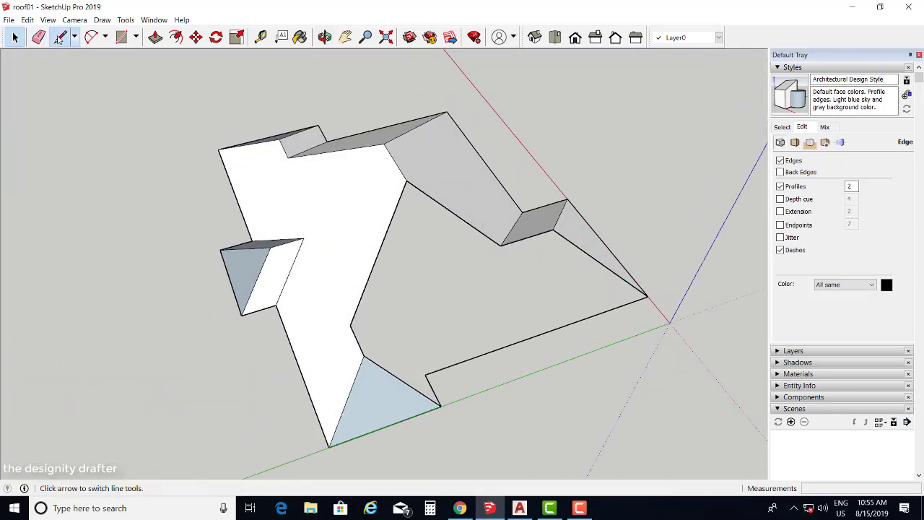
mouse_move(376, 346)
middle_mouse_down()
mouse_move(402, 400)
mouse_move(281, 277)
middle_mouse_up()
left_click(285, 280)
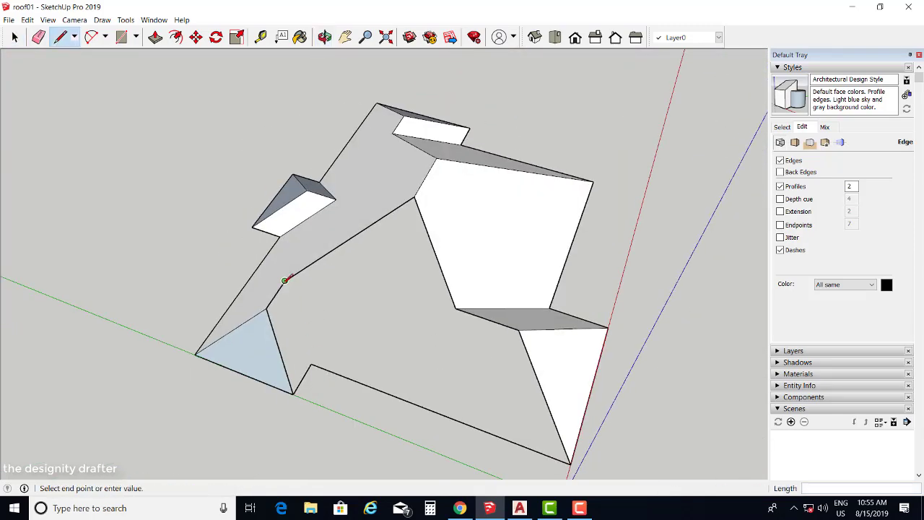
left_click(312, 363)
middle_click_drag(315, 365, 34, 125)
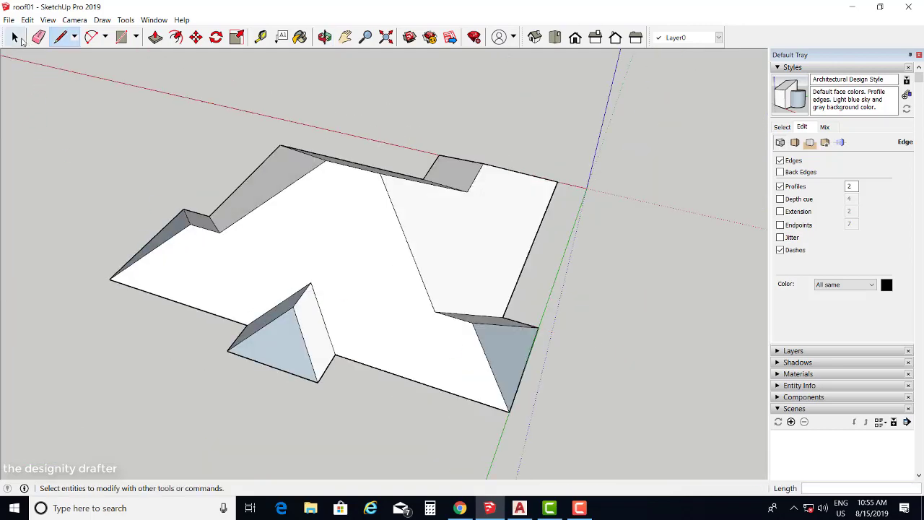
Reverse the blue-grey faces on the two corner wings' ends and on the middle wing's end and side slope.
mouse_move(139, 220)
middle_mouse_down()
mouse_move(398, 294)
mouse_move(334, 317)
middle_mouse_up()
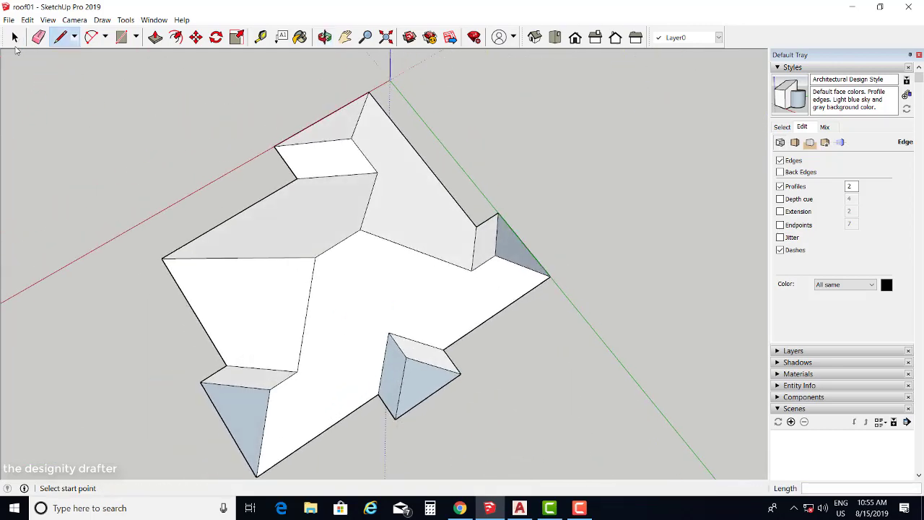
left_click(14, 40)
scroll(411, 130, "down", 3)
scroll(300, 351, "up", 2)
left_click(298, 350)
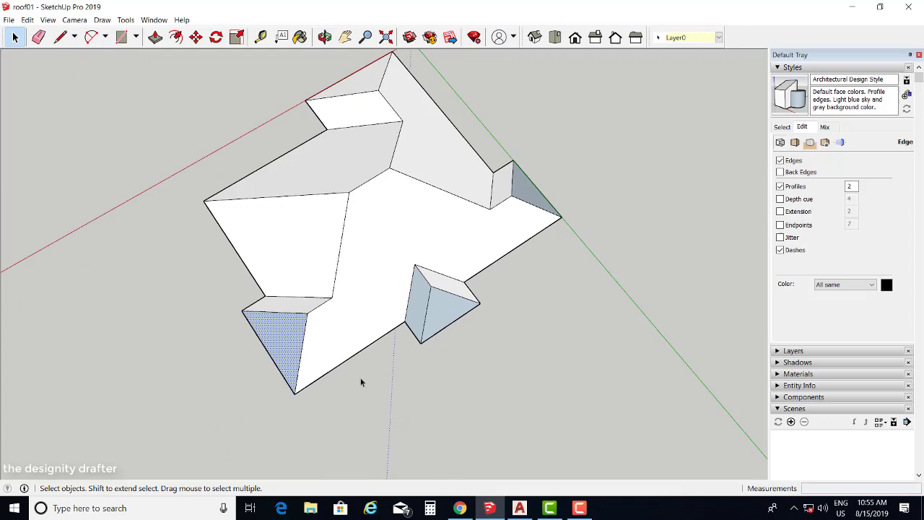
left_click(444, 315, "shift")
left_click(409, 313, "shift")
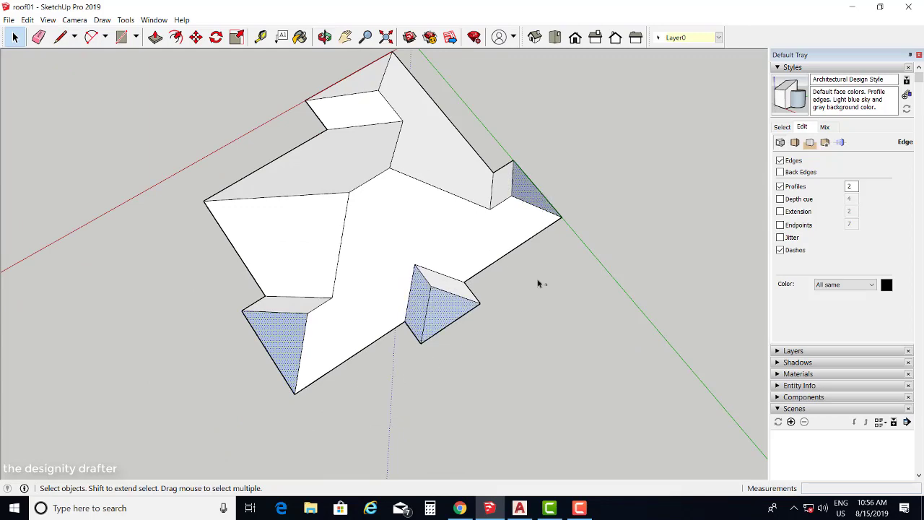
middle_click_drag(540, 285, 563, 325)
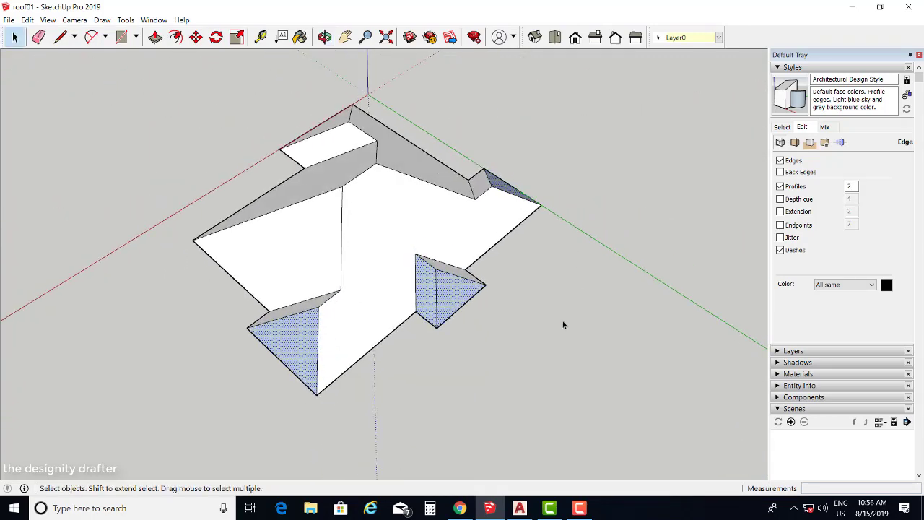
scroll(431, 315, "up", 2)
right_click(431, 282)
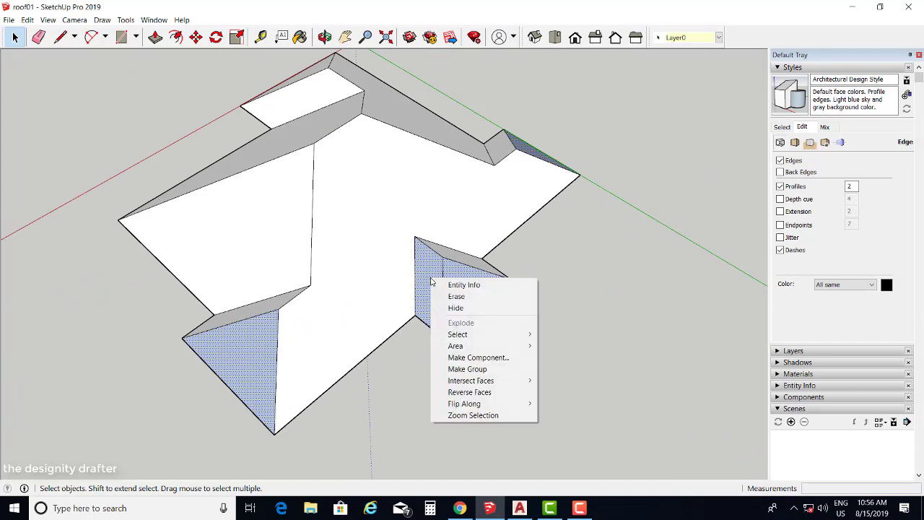
left_click(466, 392)
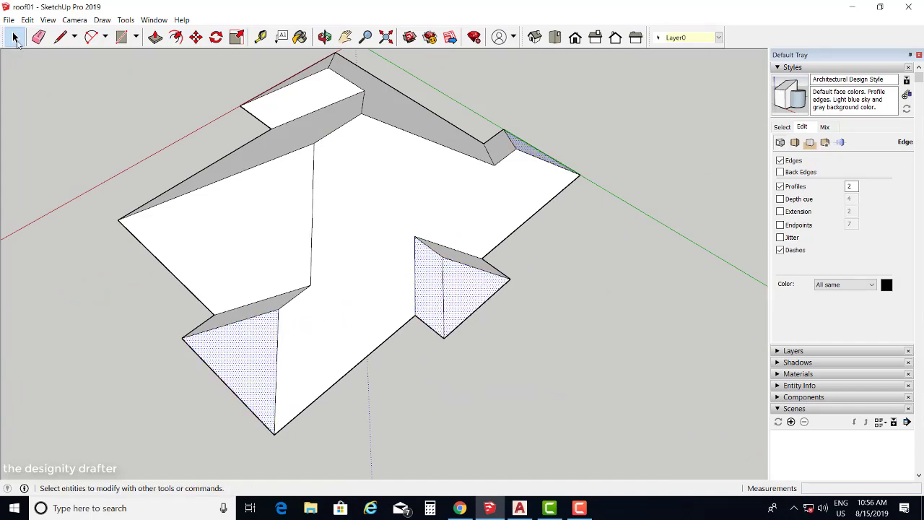
Export a raised overview of the finished roof as the JPEG image roof01 in the sketchup online training folder, using the view size.
middle_click_drag(58, 240, 521, 323)
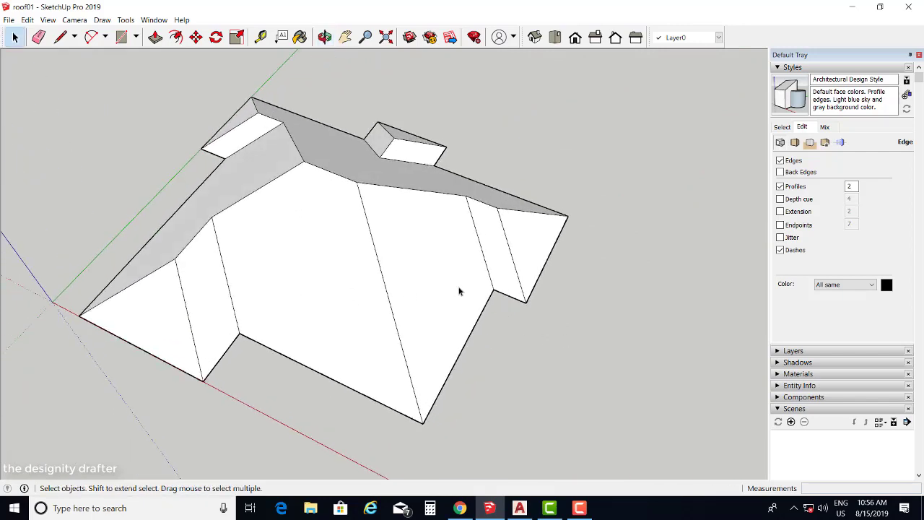
scroll(642, 298, "down", 1)
scroll(397, 277, "up", 1)
left_click(8, 20)
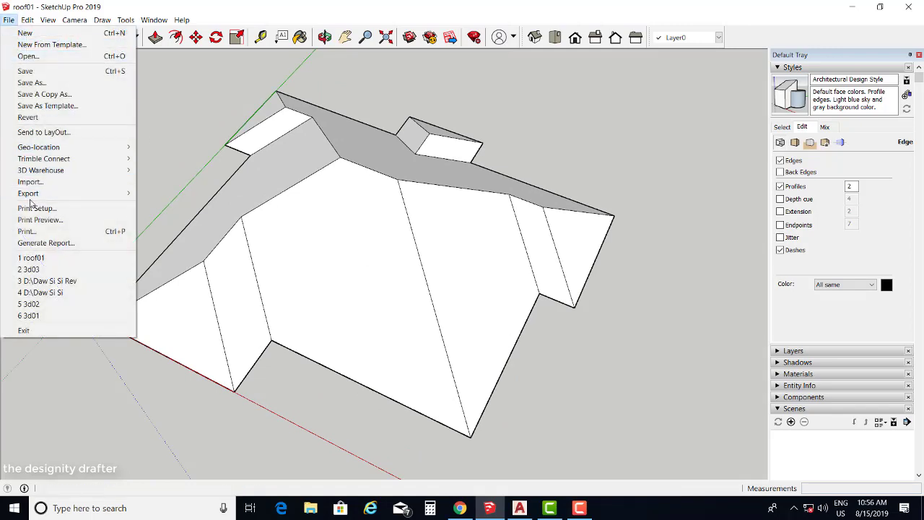
mouse_move(49, 193)
left_click(174, 205)
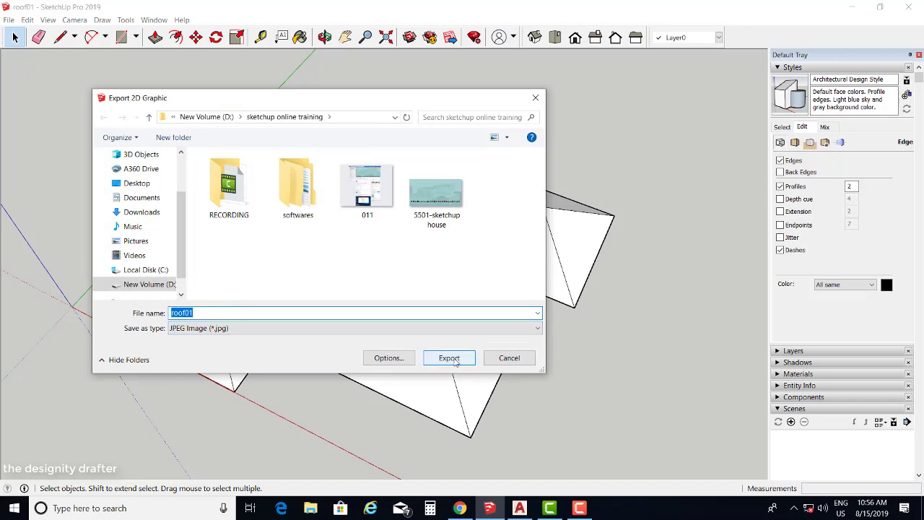
left_click(394, 360)
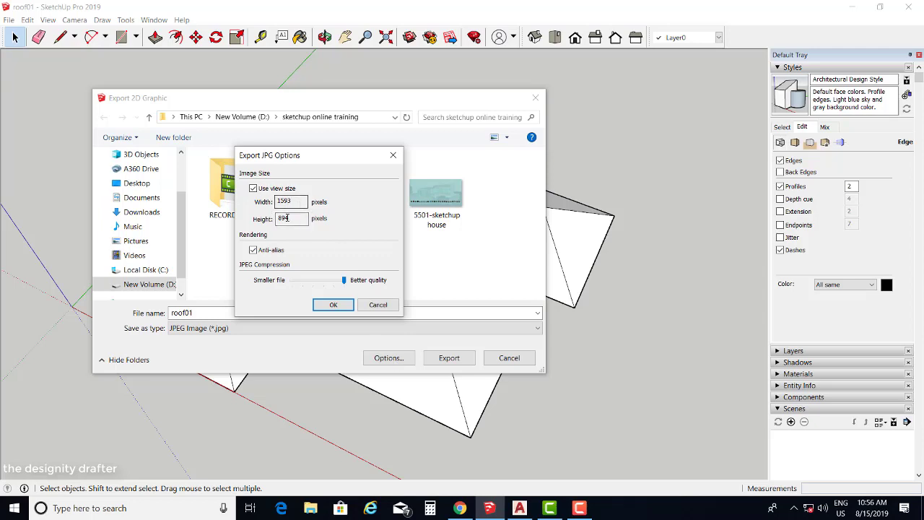
left_click(253, 189)
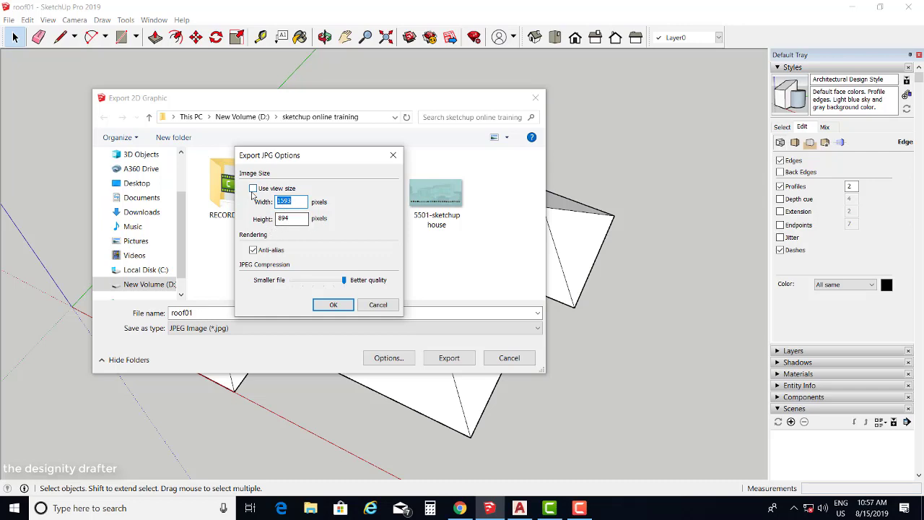
left_click(254, 189)
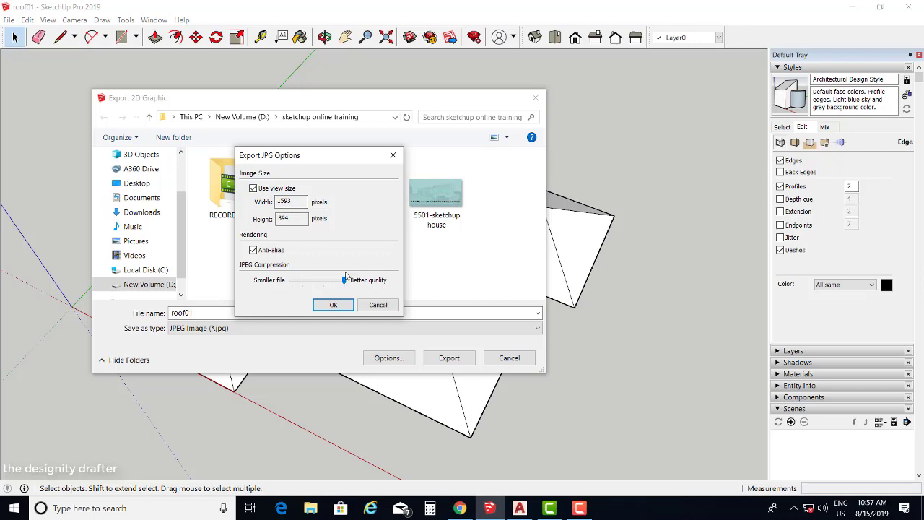
left_click(343, 305)
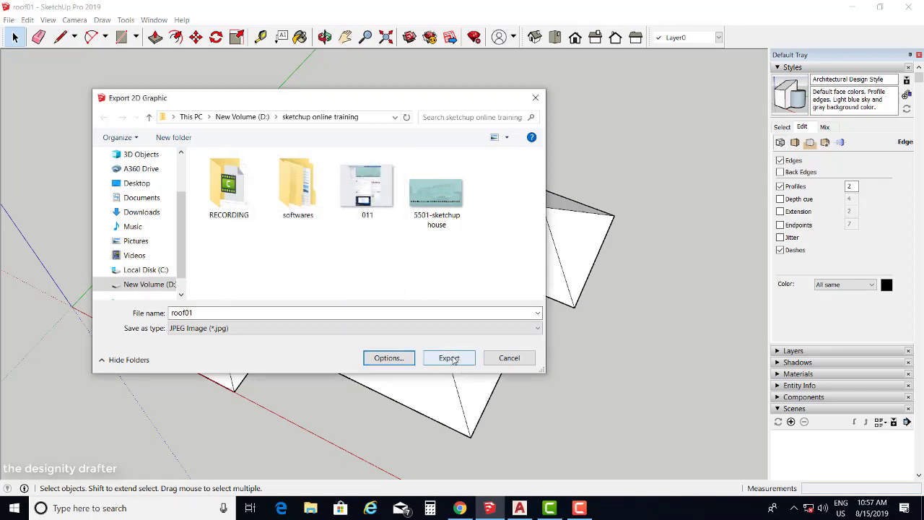
left_click(449, 358)
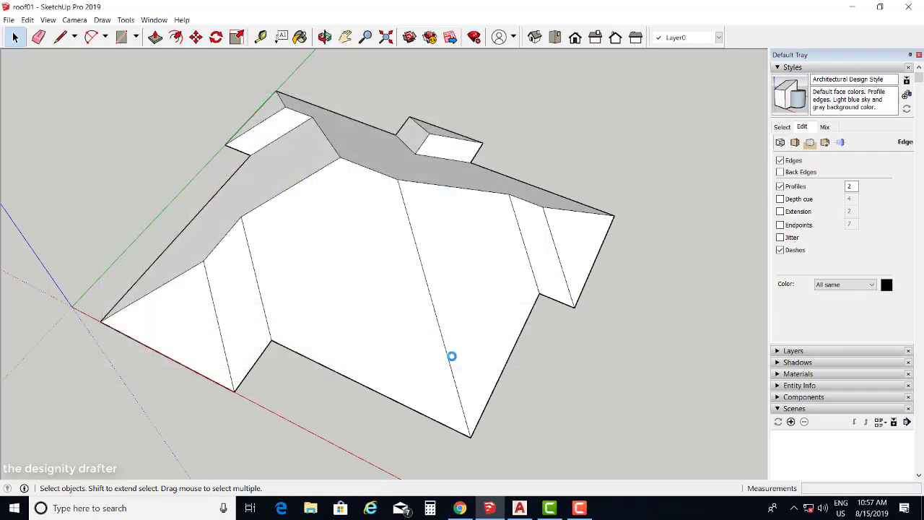
Switch to File Explorer and open the exported roof01 image from the sketchup online training folder.
left_click(314, 501)
double_click(678, 221)
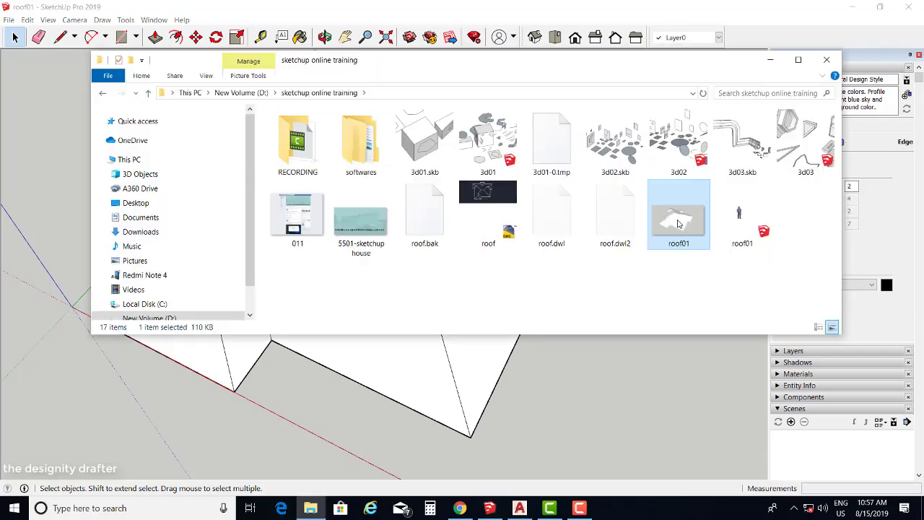